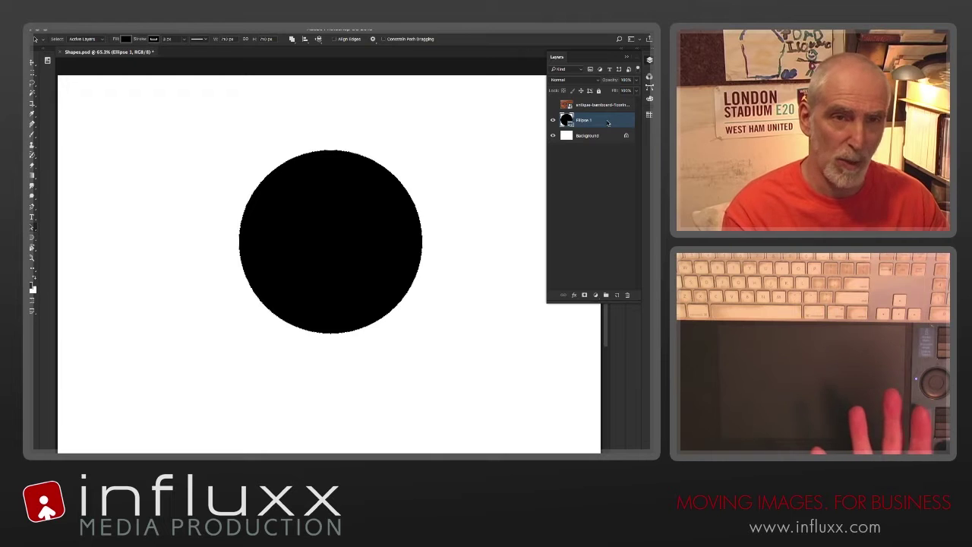
Step: Select the Ellipse 1 layer and examine the path outline and anchor point at the top of the circle up close
click(605, 195)
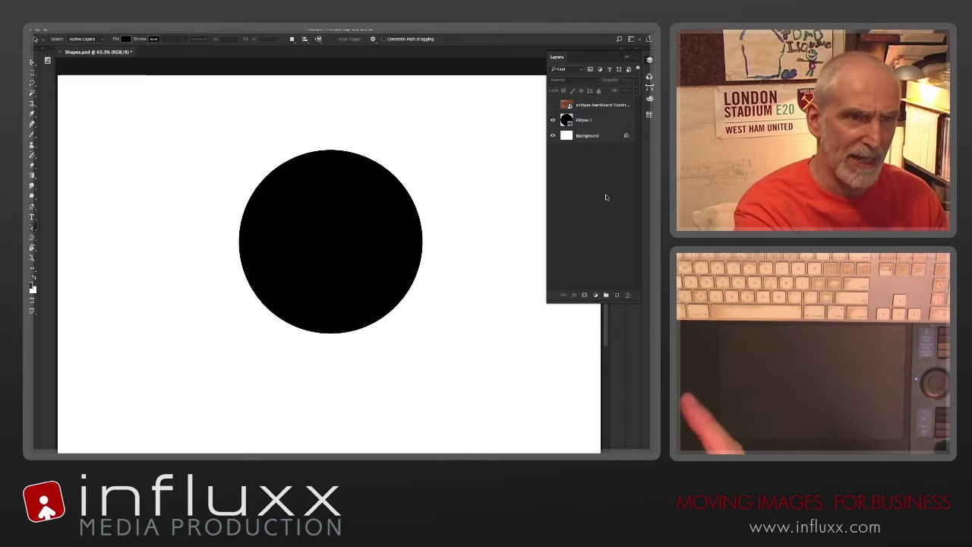
click(604, 121)
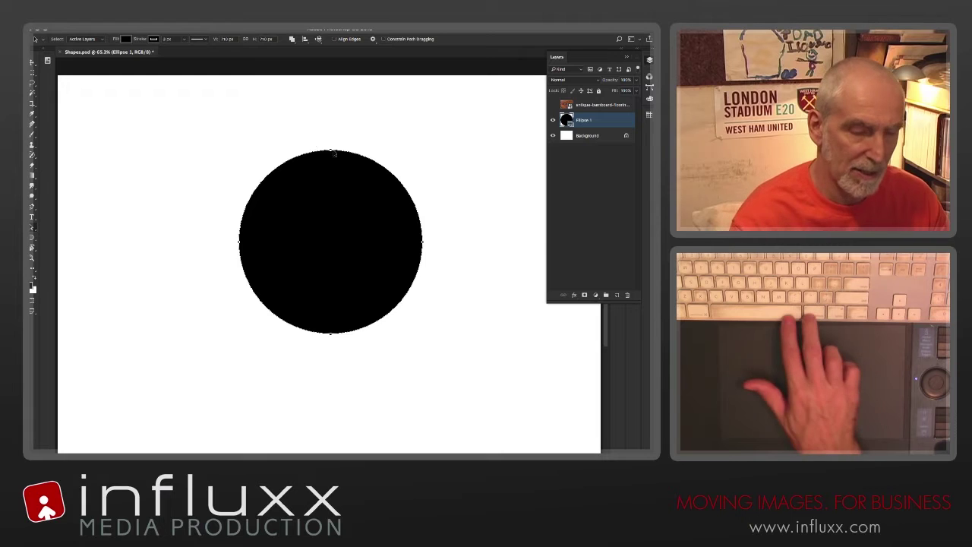
drag(319, 149, 342, 182)
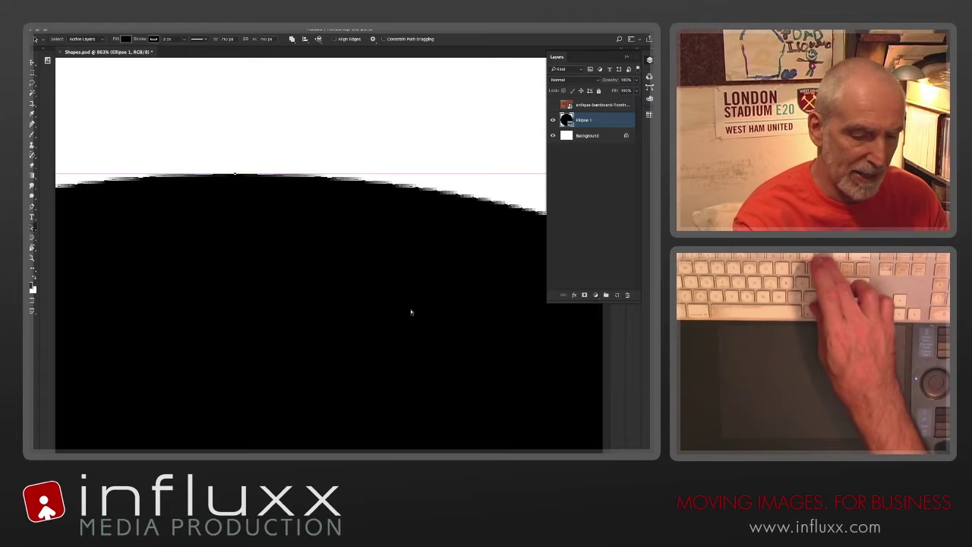
key(super+0)
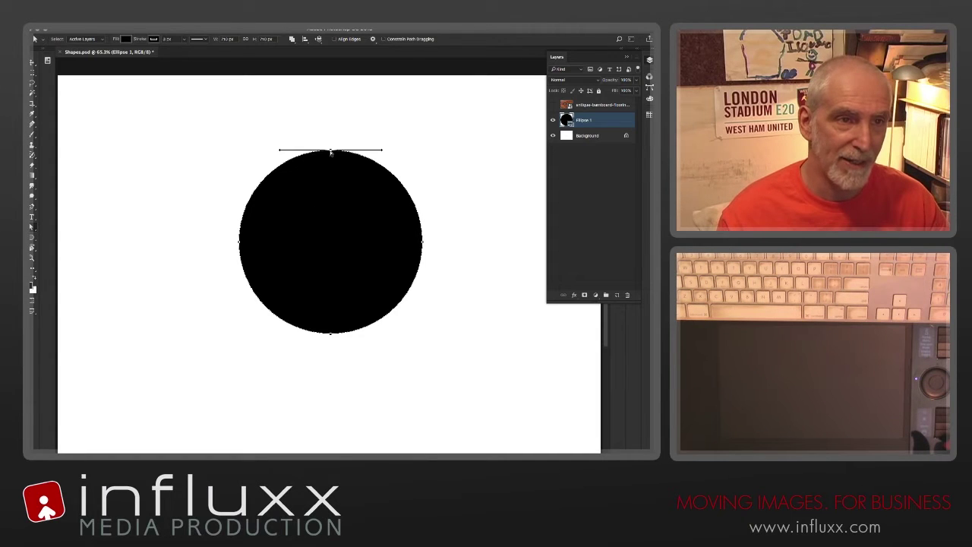
Step: Distort the circle by pulling the direction handles of its top, right and bottom anchor points
click(423, 244)
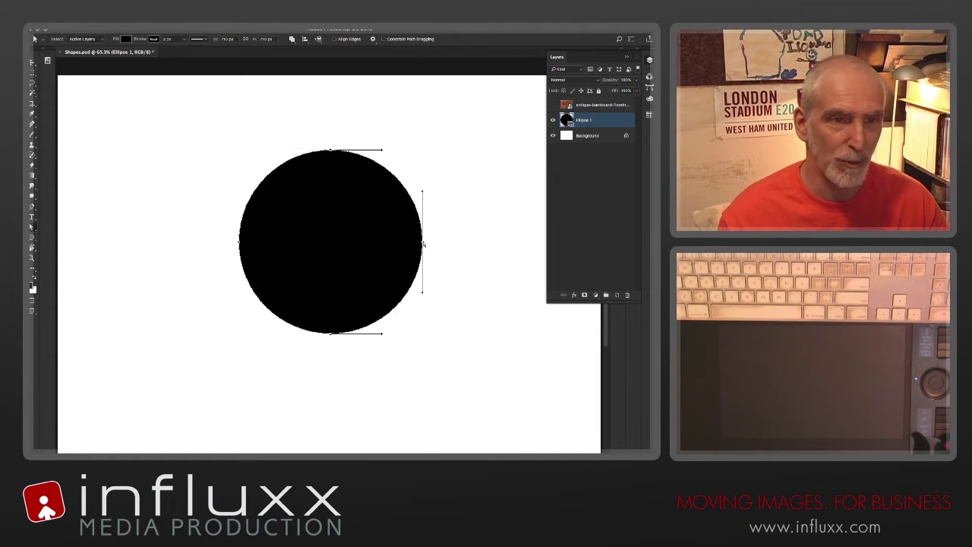
click(237, 245)
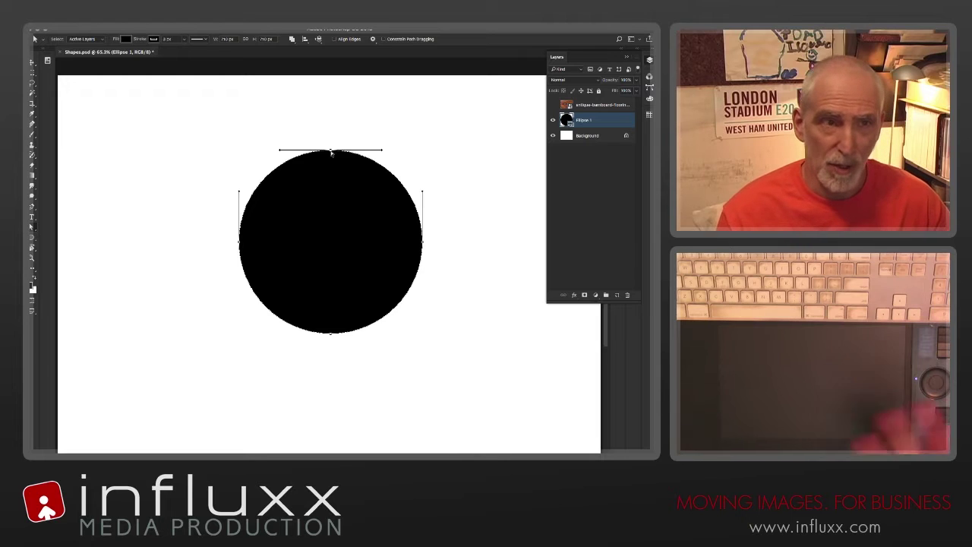
drag(281, 154, 275, 103)
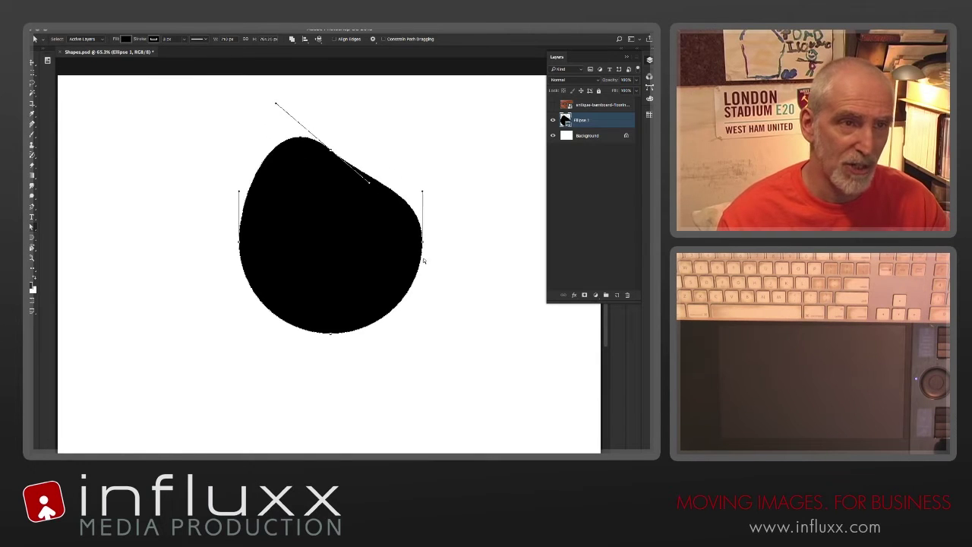
drag(422, 194, 476, 217)
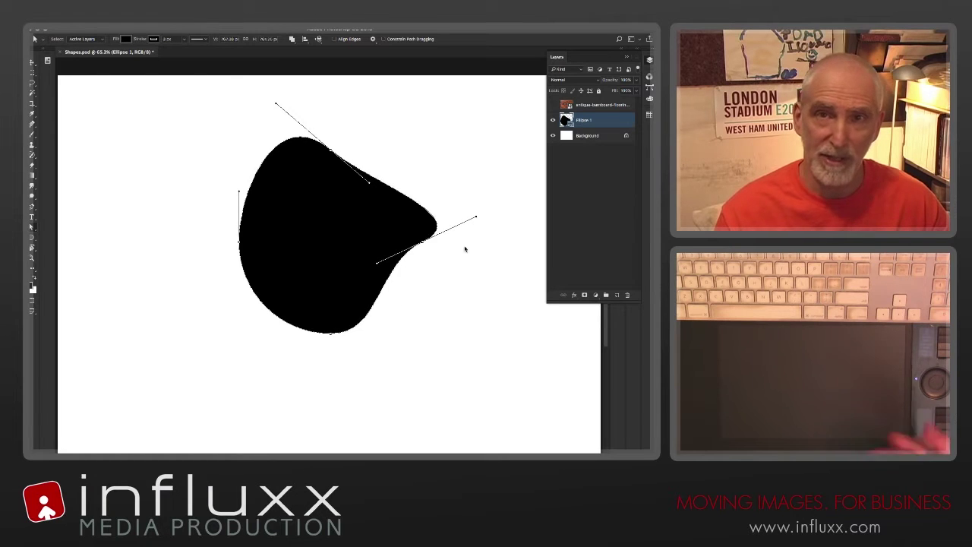
click(331, 334)
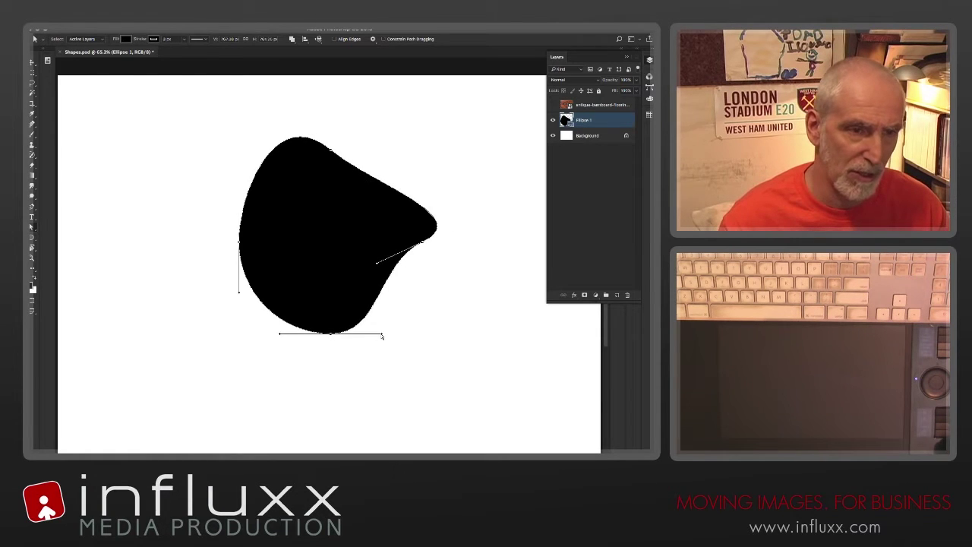
drag(382, 336, 362, 310)
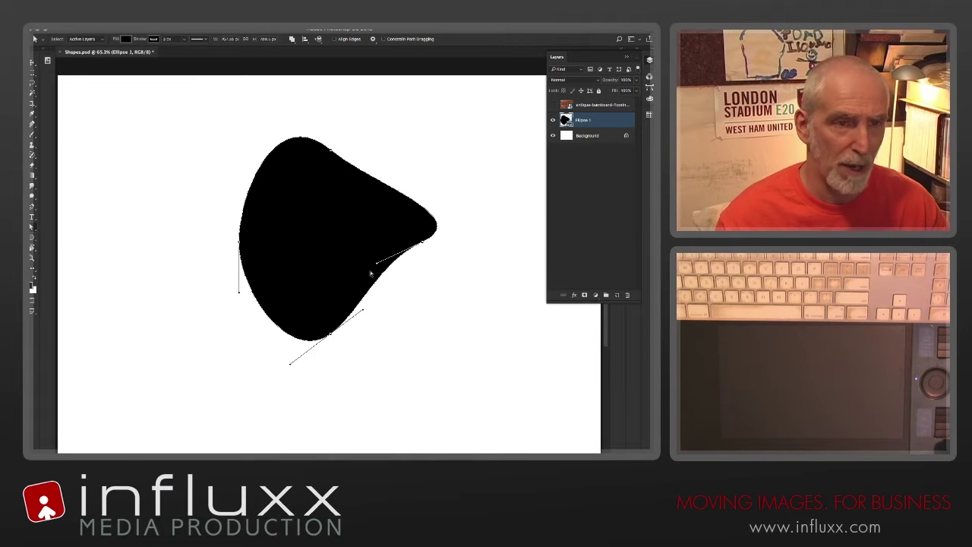
drag(362, 312, 366, 313)
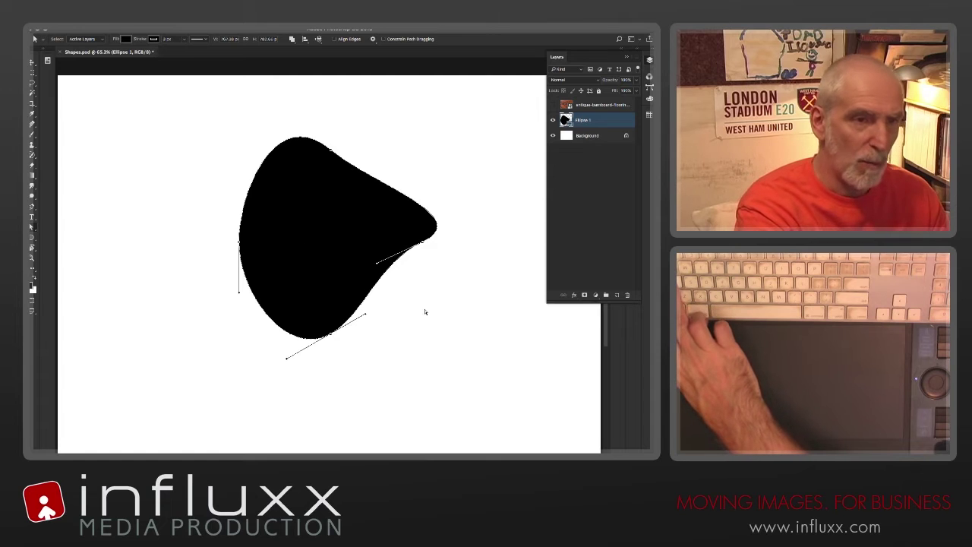
Step: Round out the shape by bending its upper-right and lower-right curve segments outward and raising its top anchor point
click(422, 243)
click(341, 226)
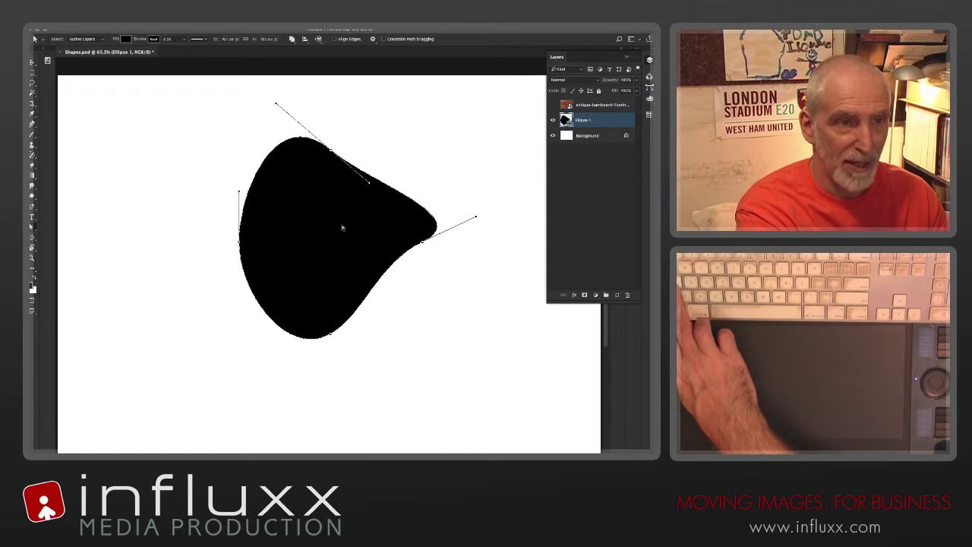
key(Return)
drag(316, 202, 344, 227)
click(320, 208)
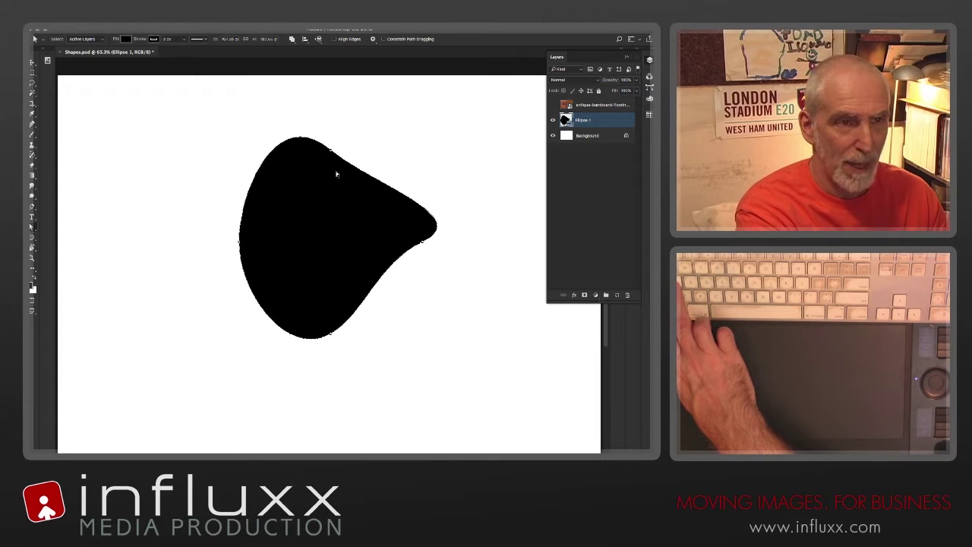
drag(354, 169, 407, 168)
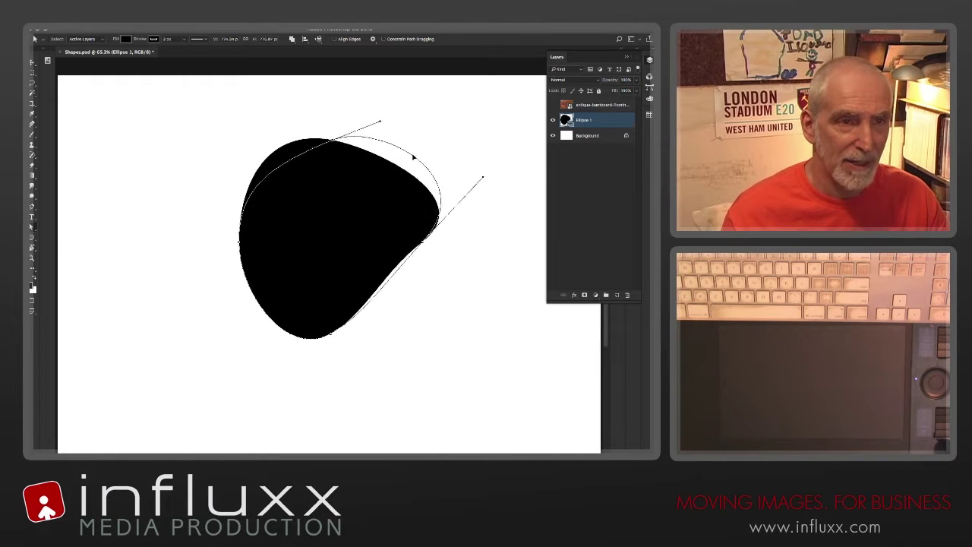
drag(421, 173, 403, 164)
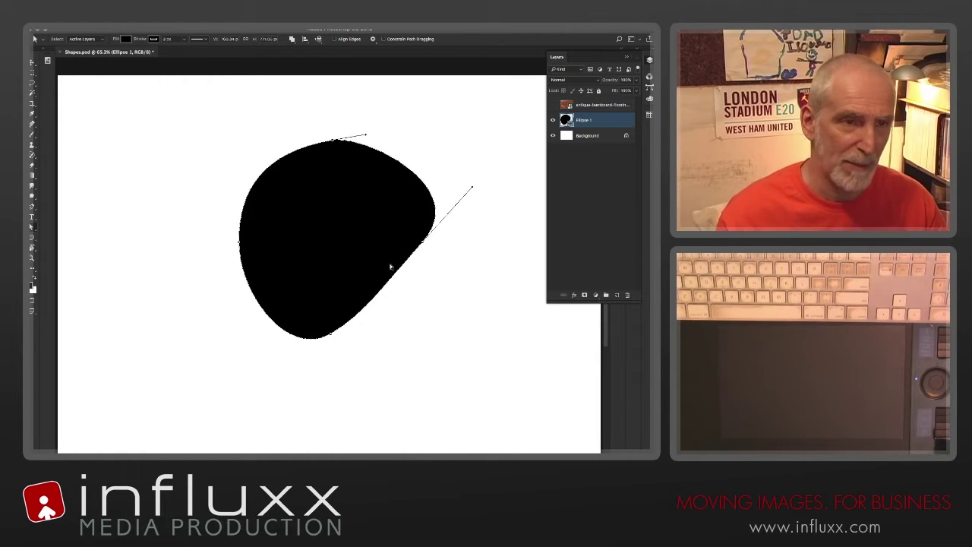
drag(391, 283, 401, 281)
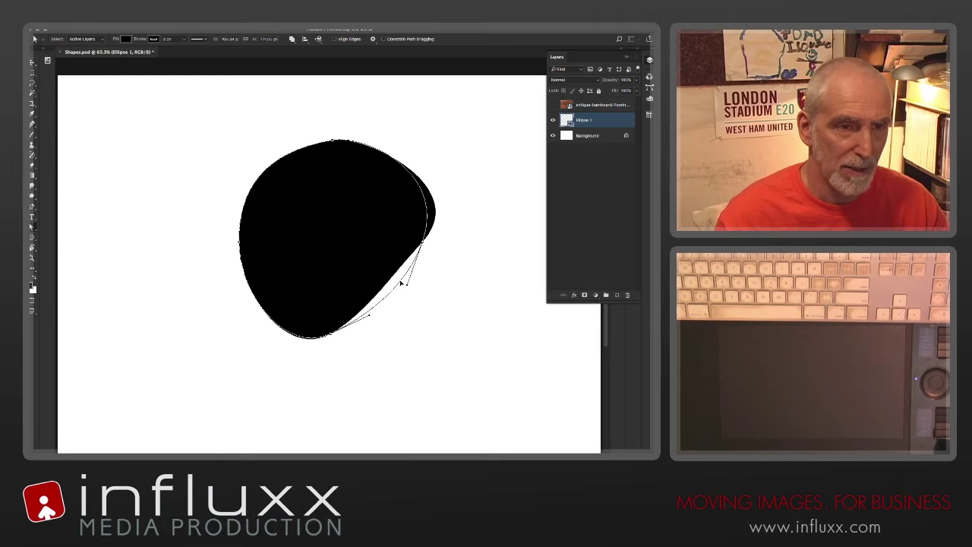
click(333, 142)
mouse_move(333, 142)
mouse_down()
mouse_move(311, 115)
mouse_move(333, 134)
mouse_move(326, 124)
mouse_up()
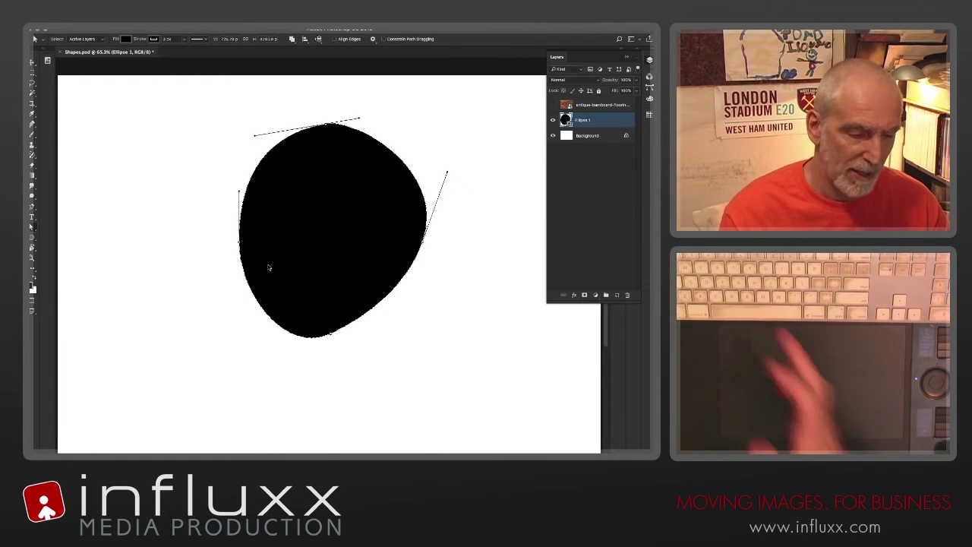
Step: Move the whole shape around the canvas with the Path Selection tool and delete the shape layer
key(shift+a)
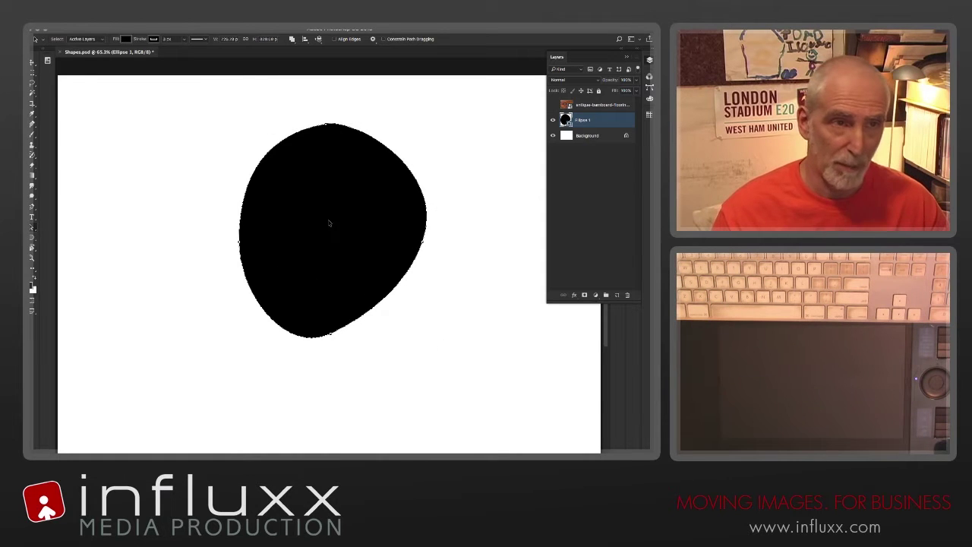
drag(332, 206, 311, 223)
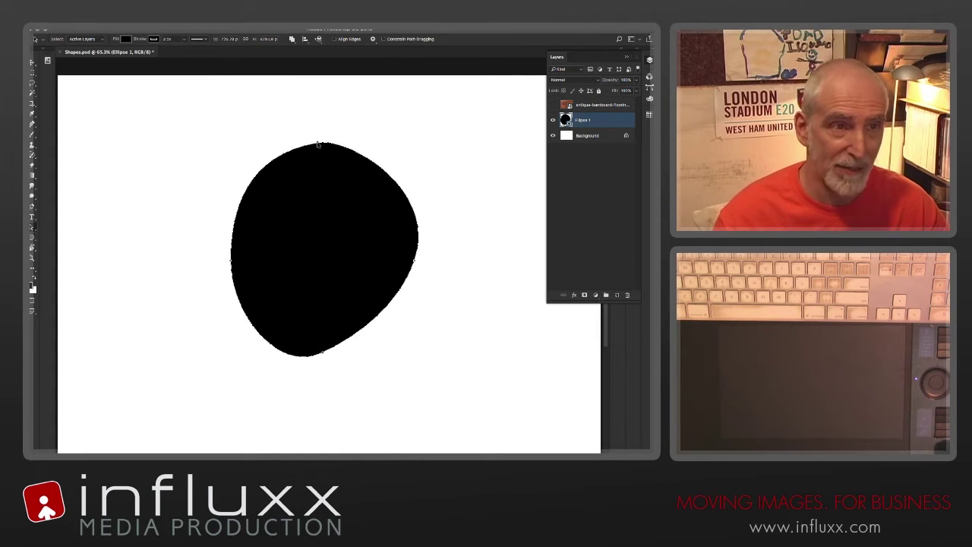
drag(319, 146, 314, 132)
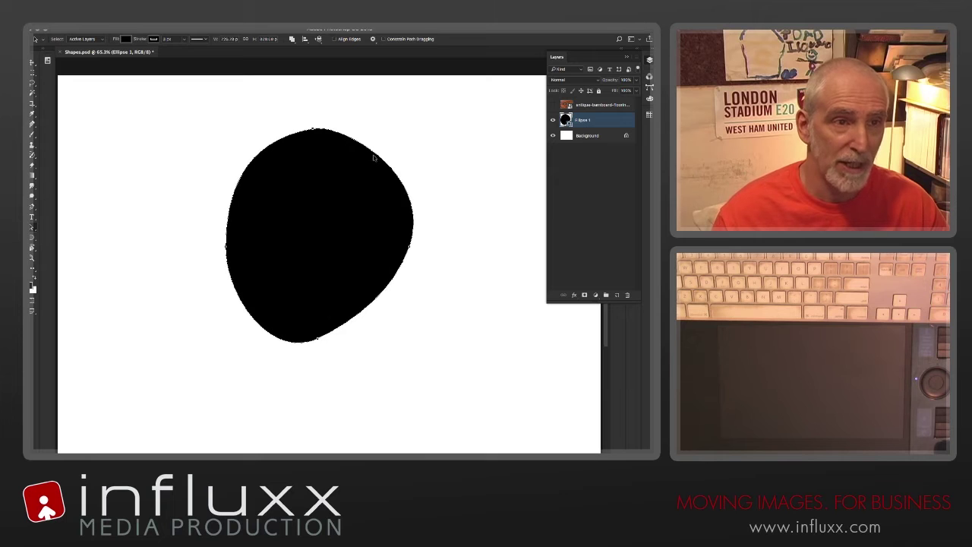
drag(357, 191, 395, 238)
drag(382, 274, 328, 265)
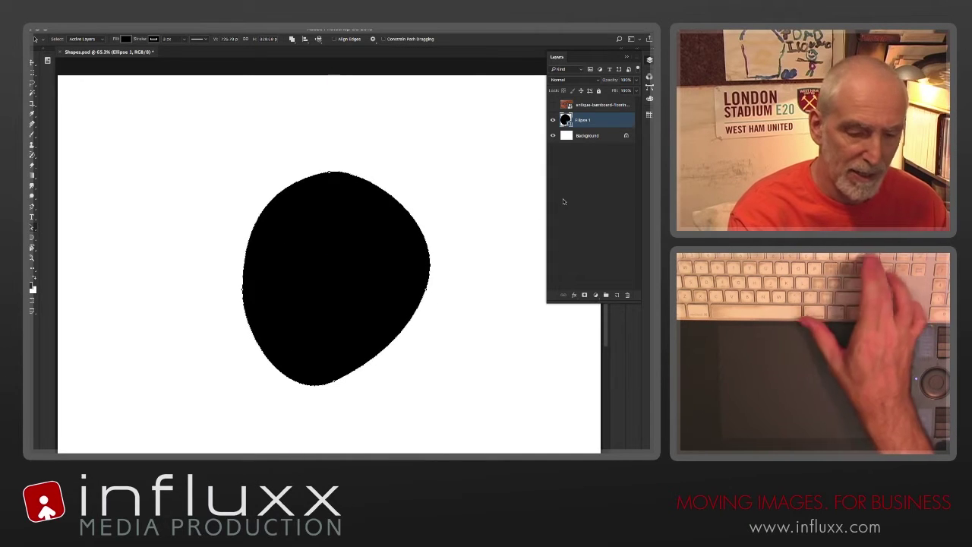
key(Delete)
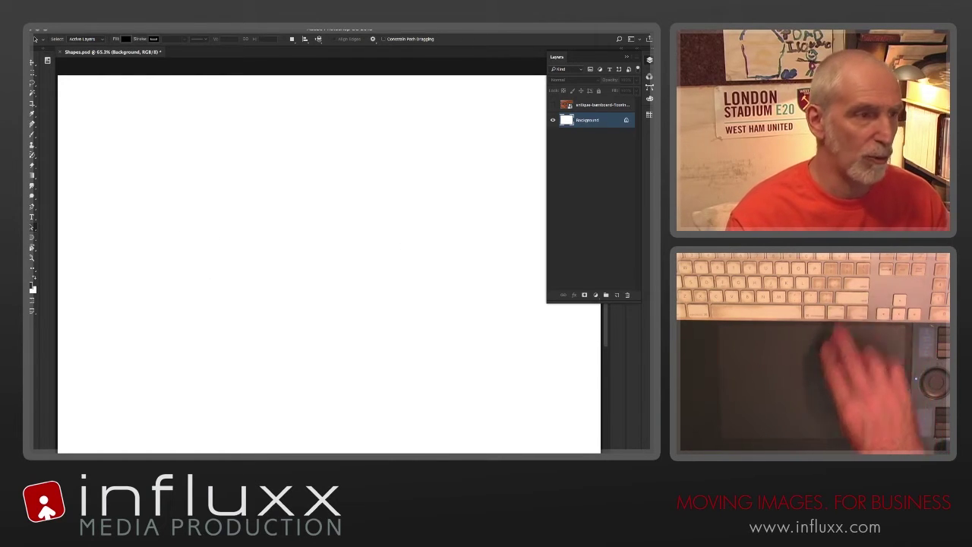
Step: Draw three unconstrained ellipses of different proportions with the Ellipse tool, and undo all three
key(u)
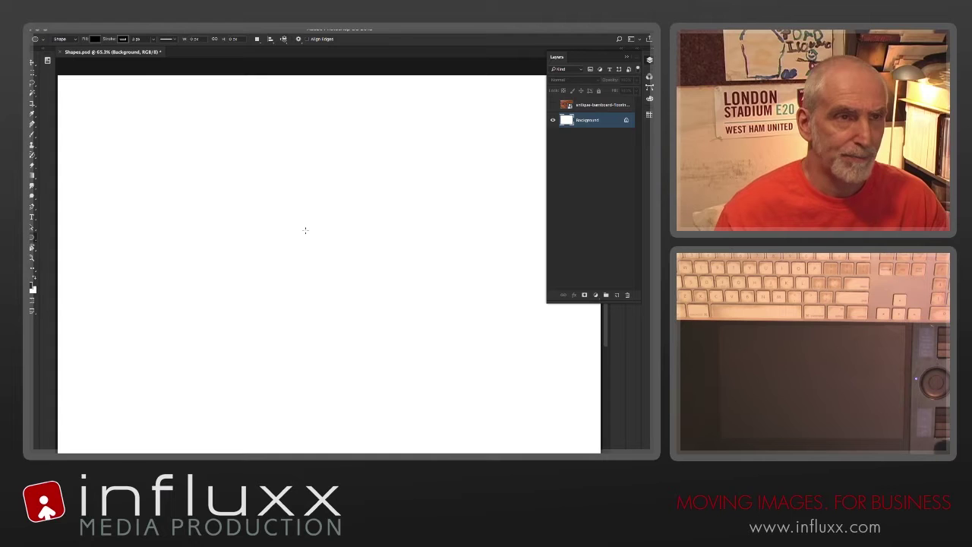
click(299, 40)
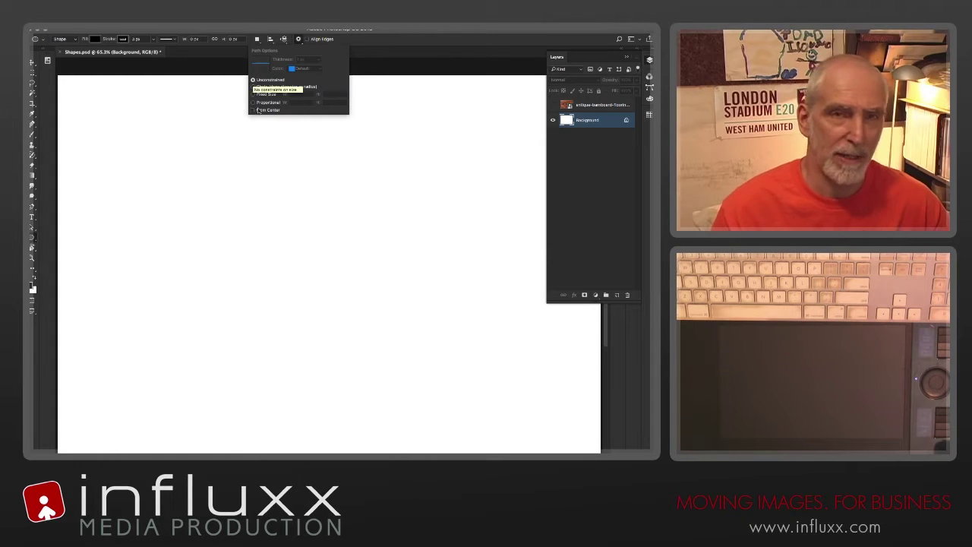
click(202, 169)
click(384, 182)
key(Escape)
drag(213, 167, 547, 256)
drag(372, 230, 355, 173)
drag(208, 332, 325, 221)
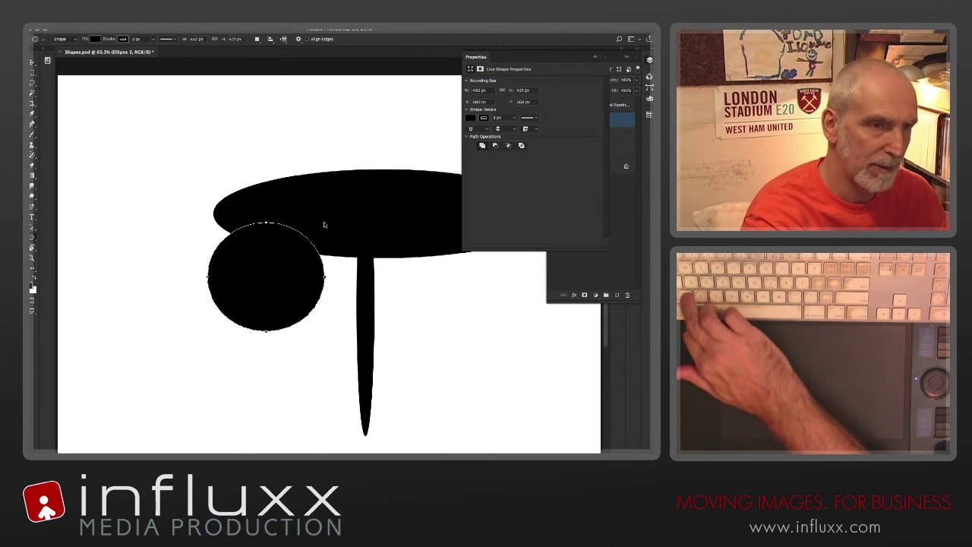
key(ctrl+z)
key(ctrl+z)
key(ctrl+z)
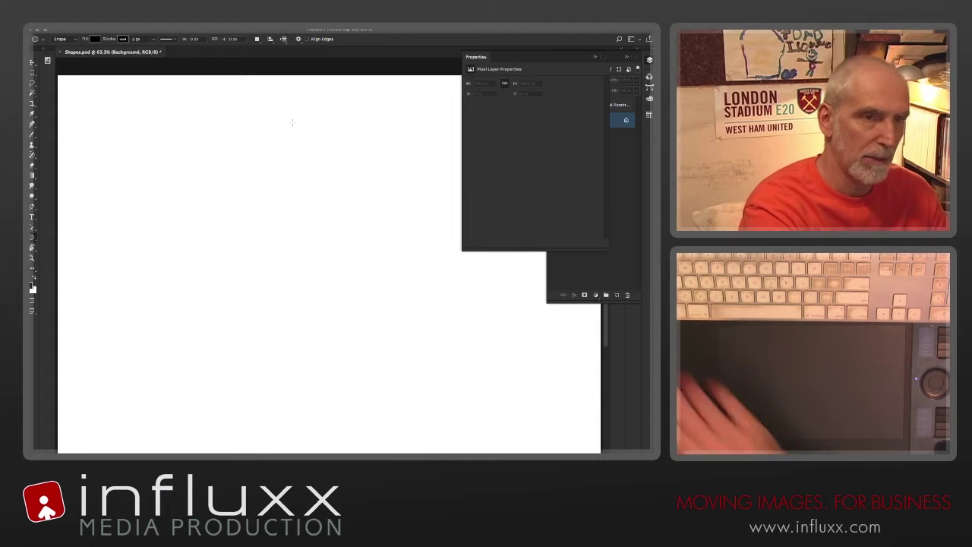
Step: Draw two overlapping circles, about 525 px and 450 px in diameter, using the Circle path option, and undo both
click(215, 173)
drag(217, 171, 353, 306)
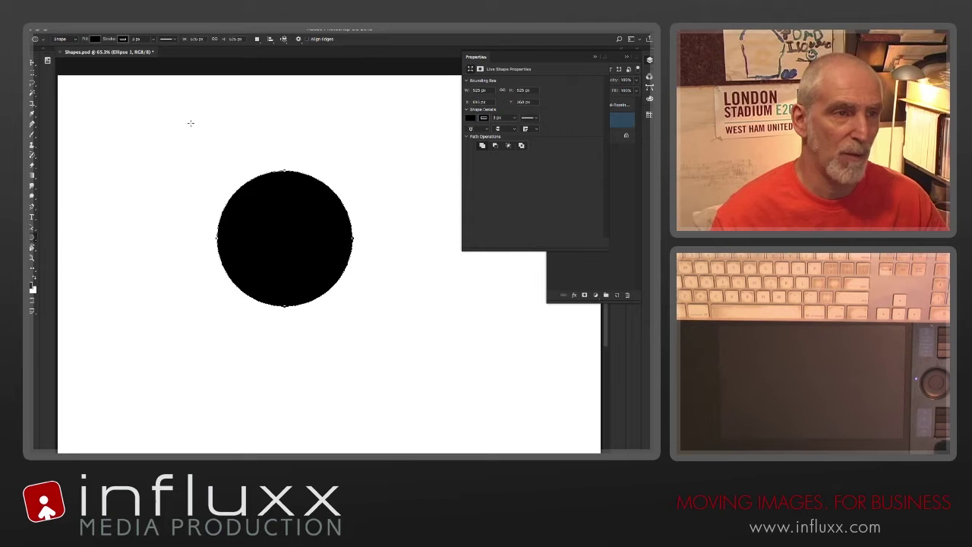
drag(190, 122, 307, 240)
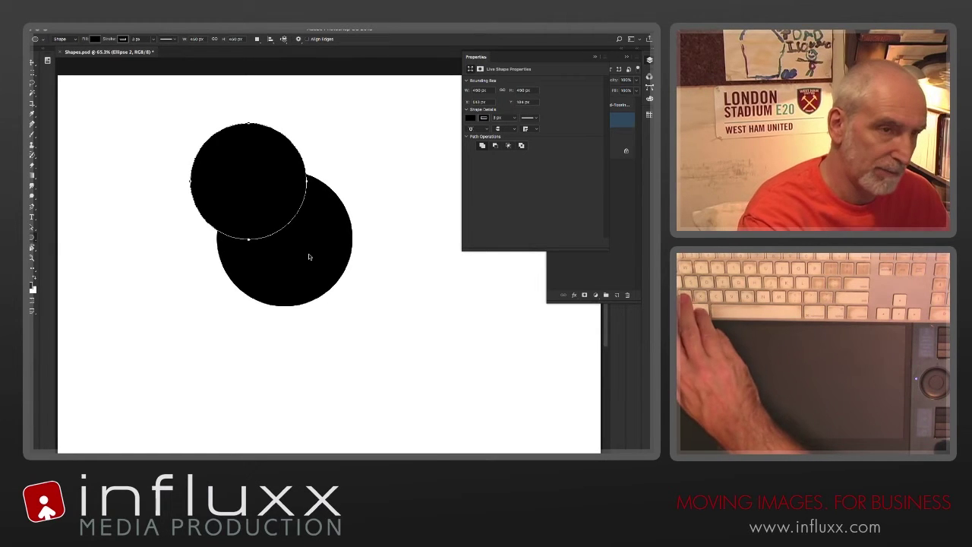
key(super+z)
key(super+z)
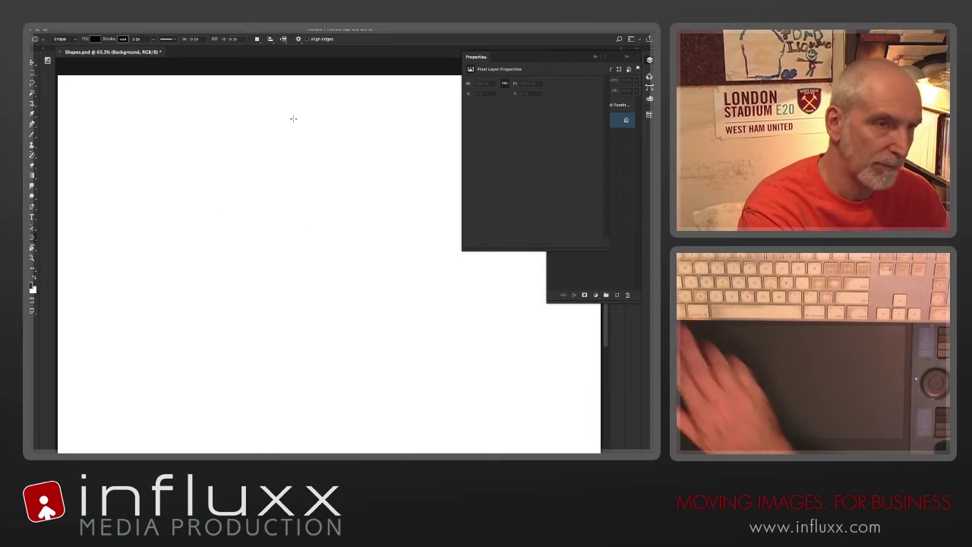
Step: Set the Ellipse tool to Fixed Size with a width of 500 px and a height of 250 px
click(299, 38)
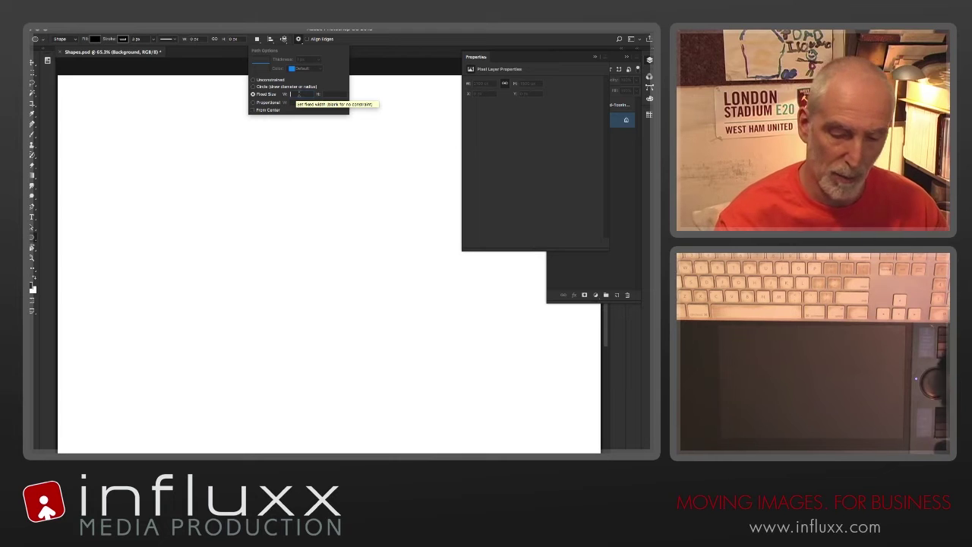
text(500)
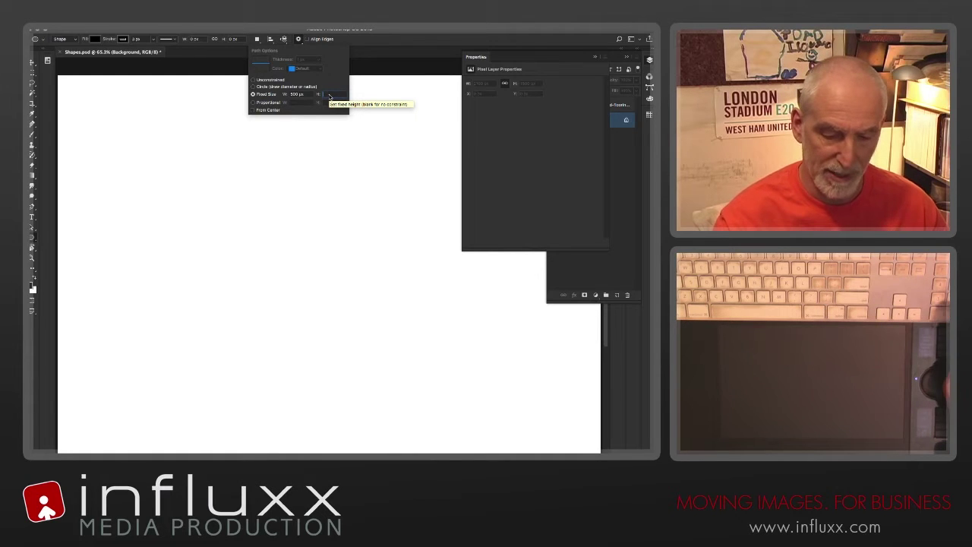
click(182, 157)
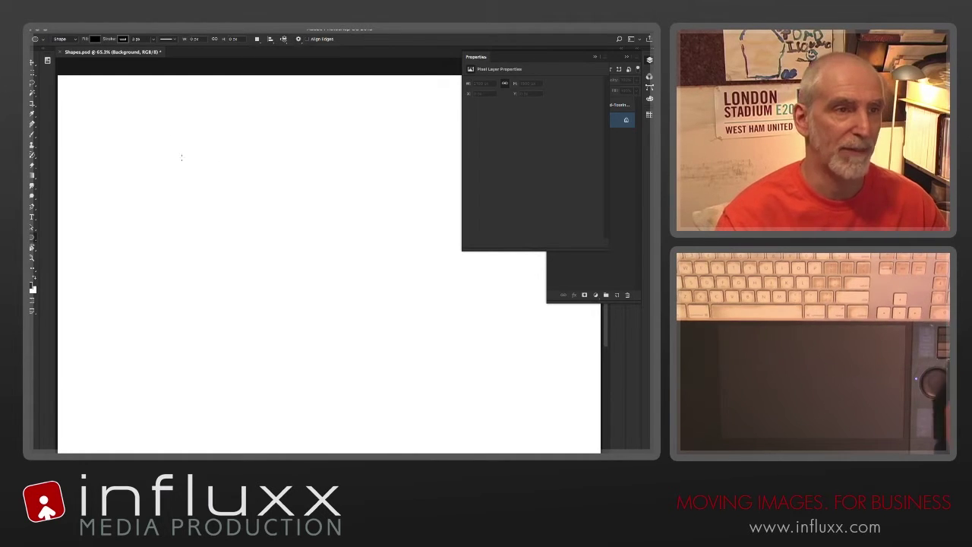
Step: Place two fixed-size 500 by 250 px ellipses at different spots on the canvas, and undo both
drag(165, 147, 337, 261)
drag(220, 195, 297, 218)
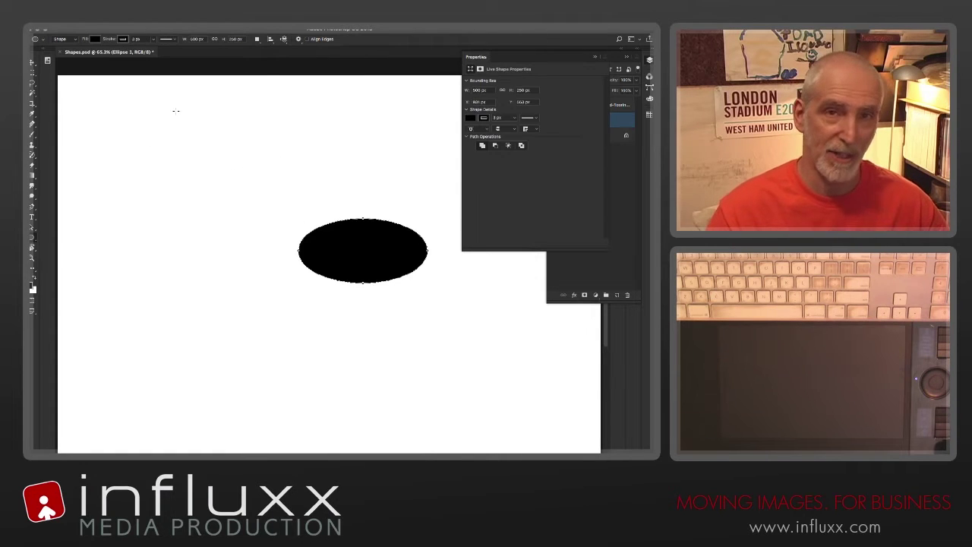
drag(128, 116, 158, 303)
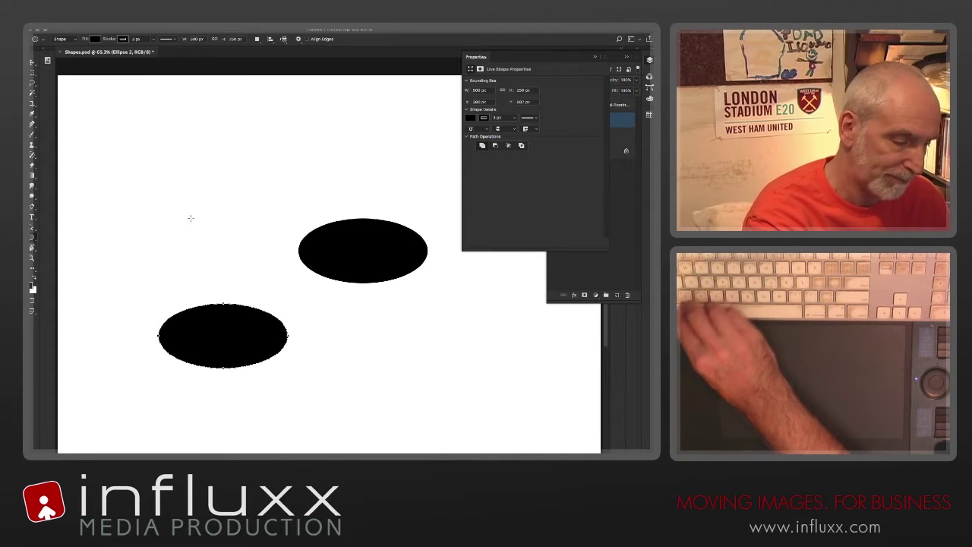
key(alt+super+z)
key(alt+super+z)
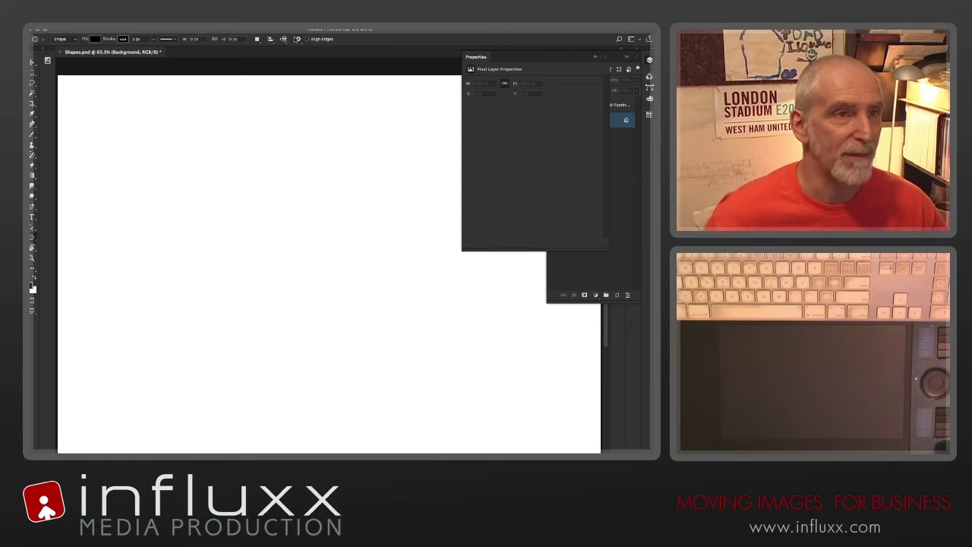
Step: Set the Ellipse tool to Proportional at 500 by 250, draw an ellipse about 1208 by 604 px, and undo it
click(298, 39)
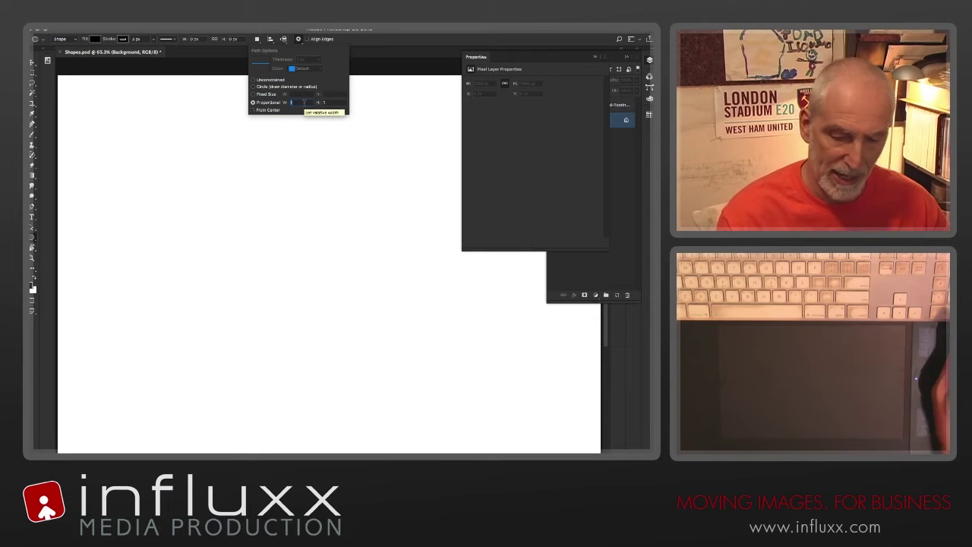
text(500)
double_click(328, 102)
text(250)
click(218, 164)
drag(206, 162, 537, 319)
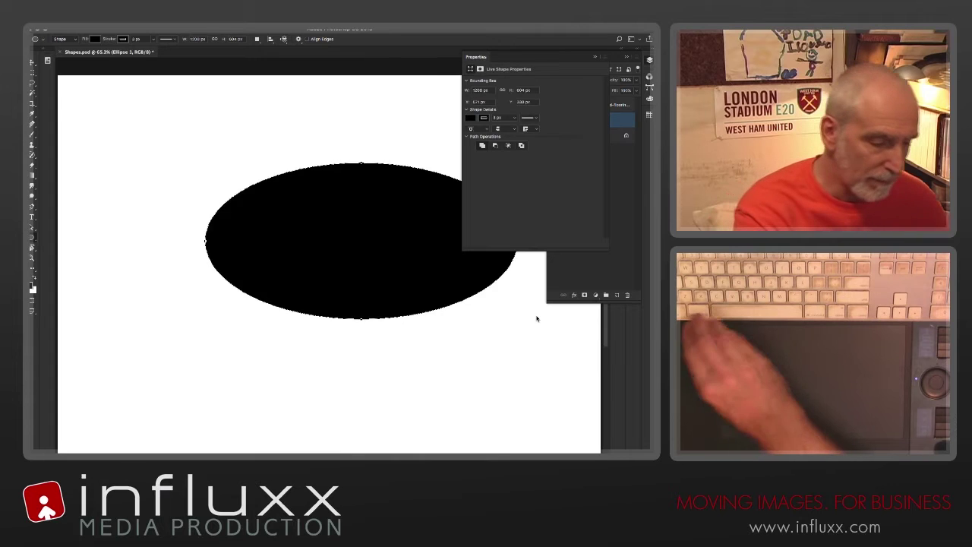
key(ctrl+z)
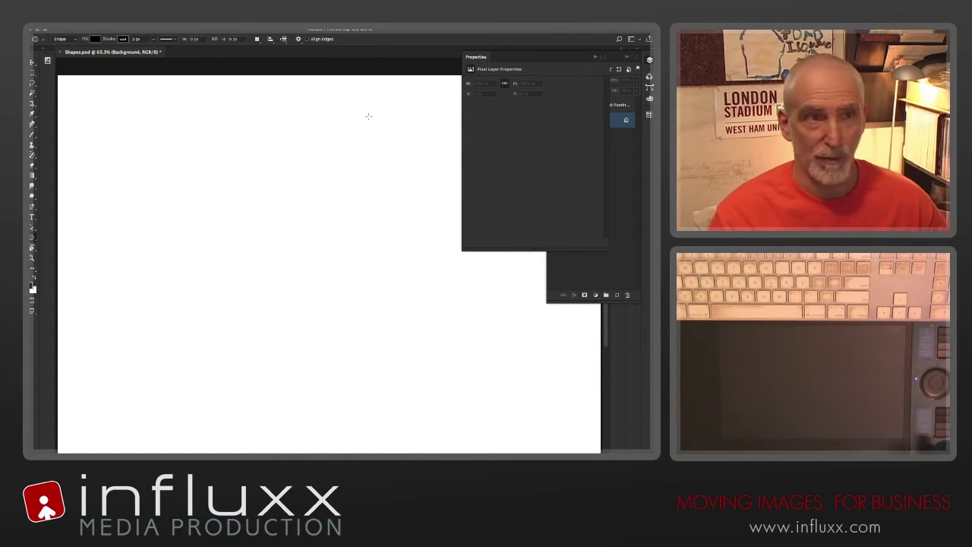
Step: Set the Ellipse tool's proportional ratio to 2 by 1, draw an ellipse about 852 by 426 px, and delete it
click(298, 39)
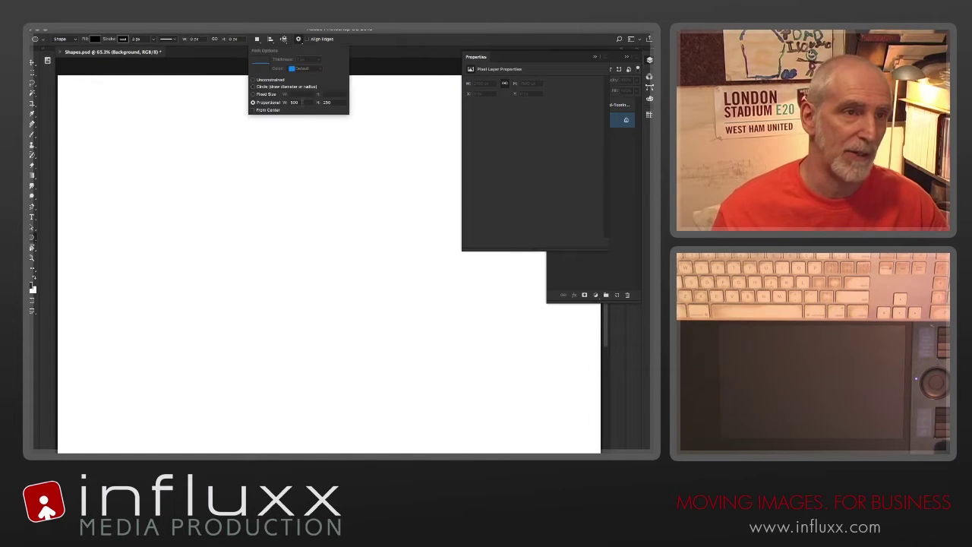
text(2)
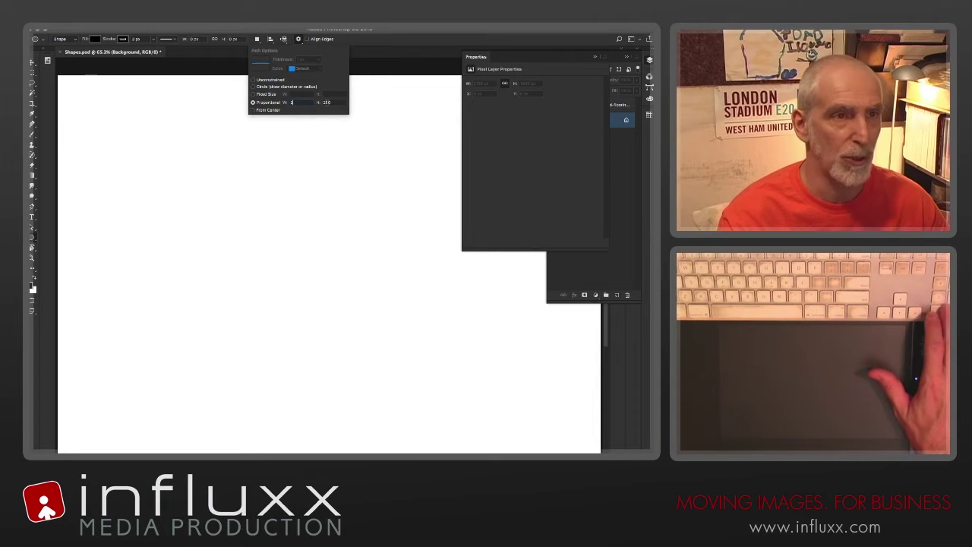
drag(195, 164, 416, 274)
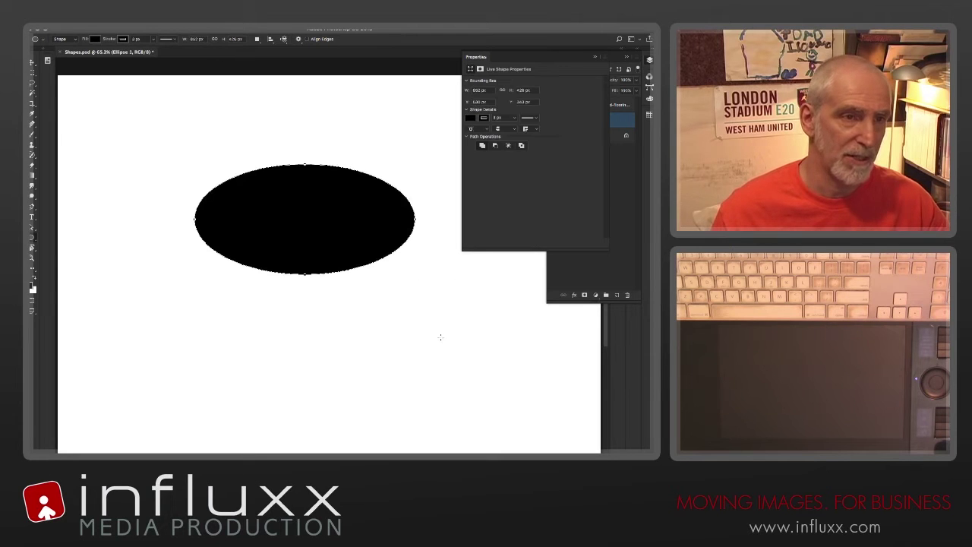
click(595, 58)
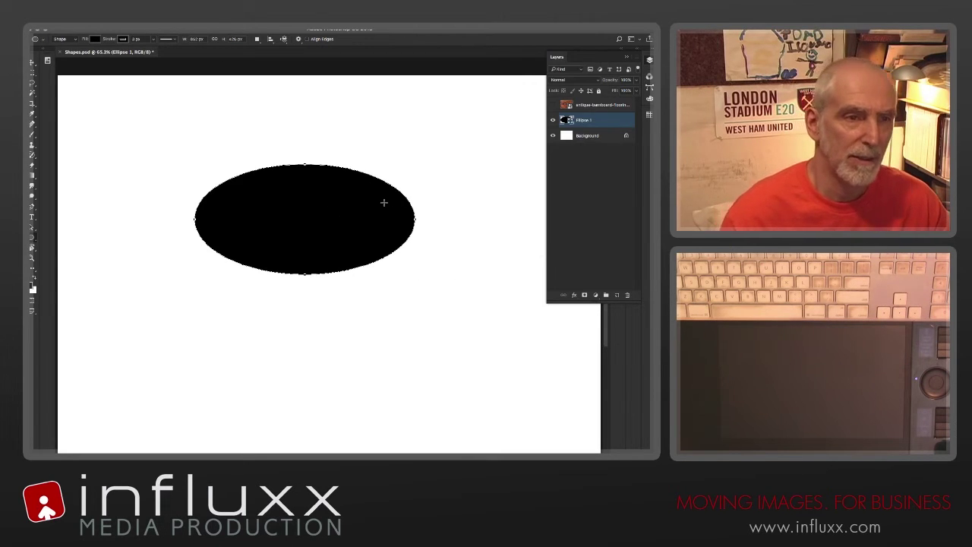
key(Delete)
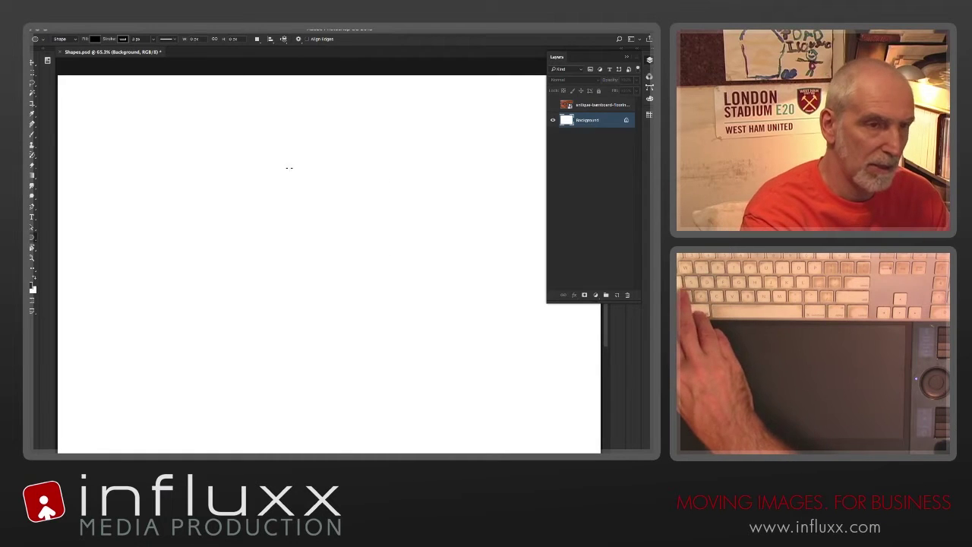
Step: Enable From Center for the proportional ellipse, draw one about 651 by 326 px, and undo it
click(298, 39)
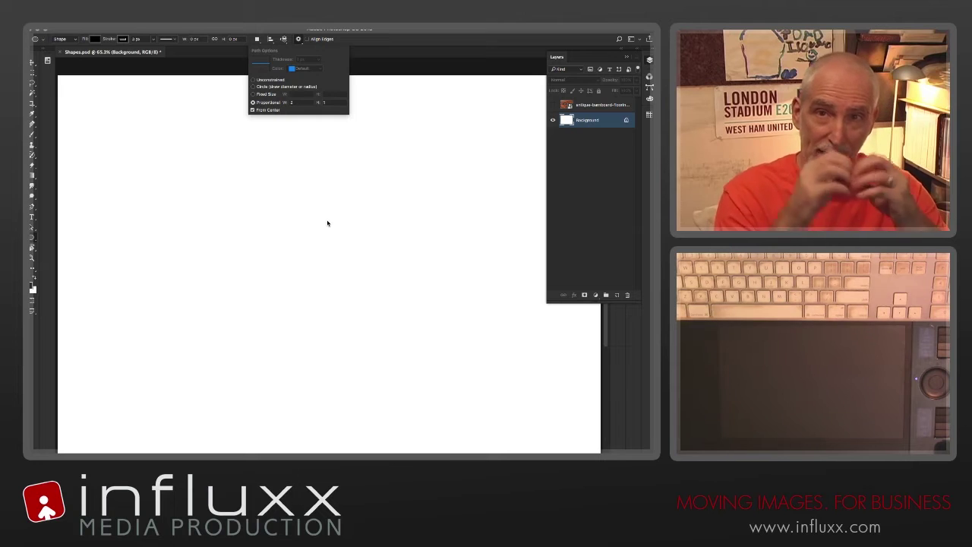
click(327, 221)
drag(340, 227, 411, 295)
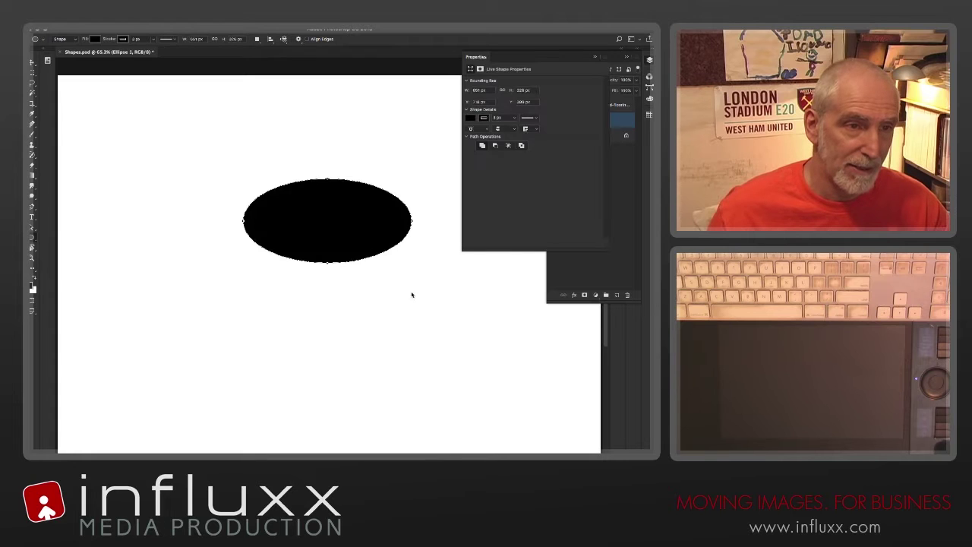
key(ctrl+z)
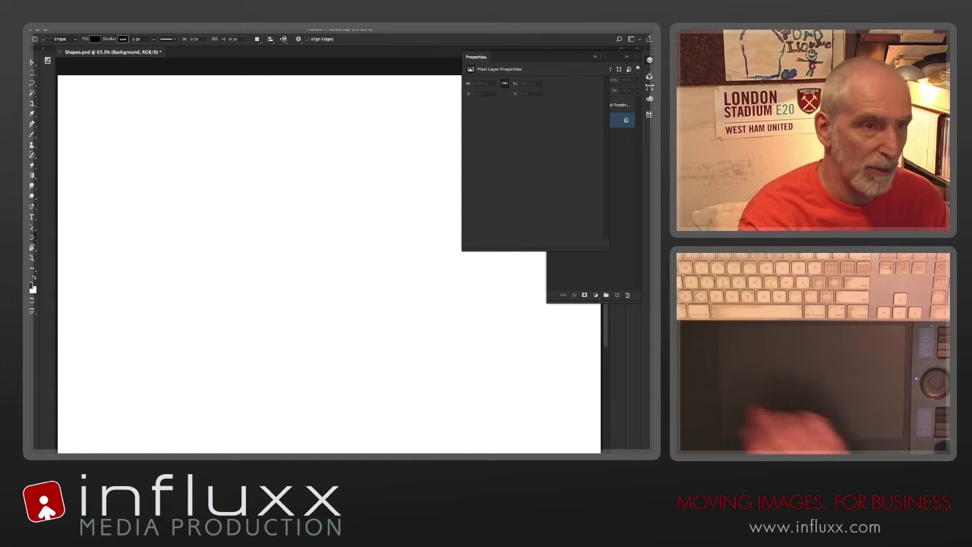
Step: Show the rulers, add crossing horizontal and vertical guides, and draw an ellipse about 579 by 290 px centred on their intersection
key(ctrl+r)
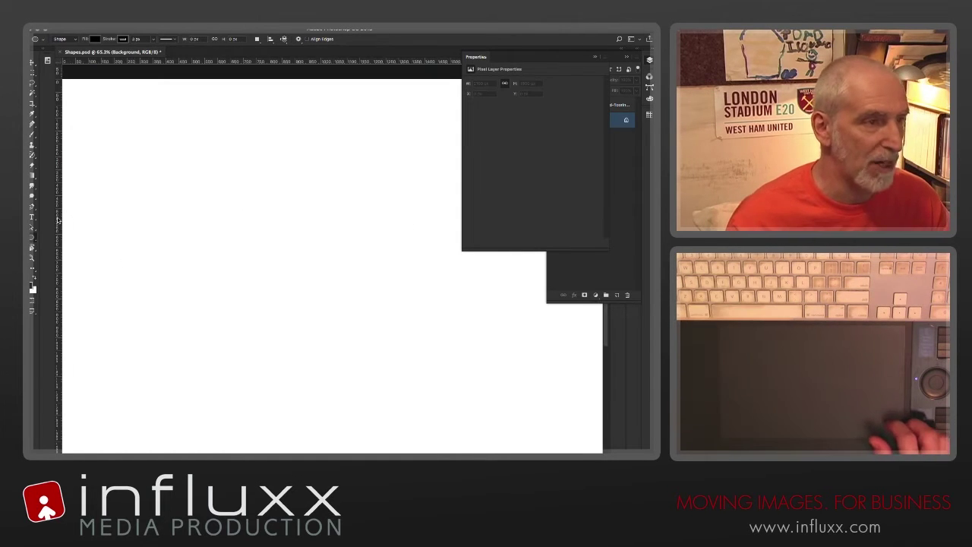
drag(325, 64, 352, 235)
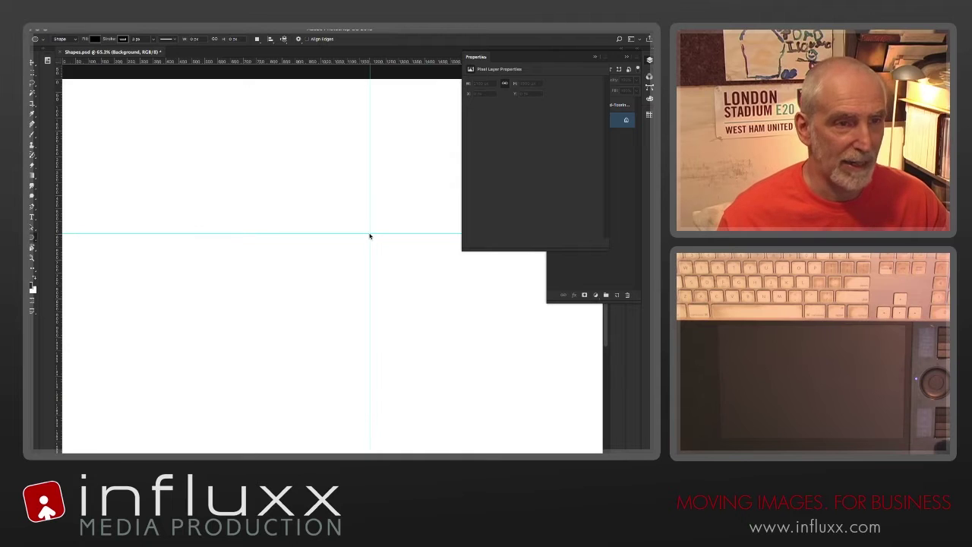
drag(353, 244, 295, 280)
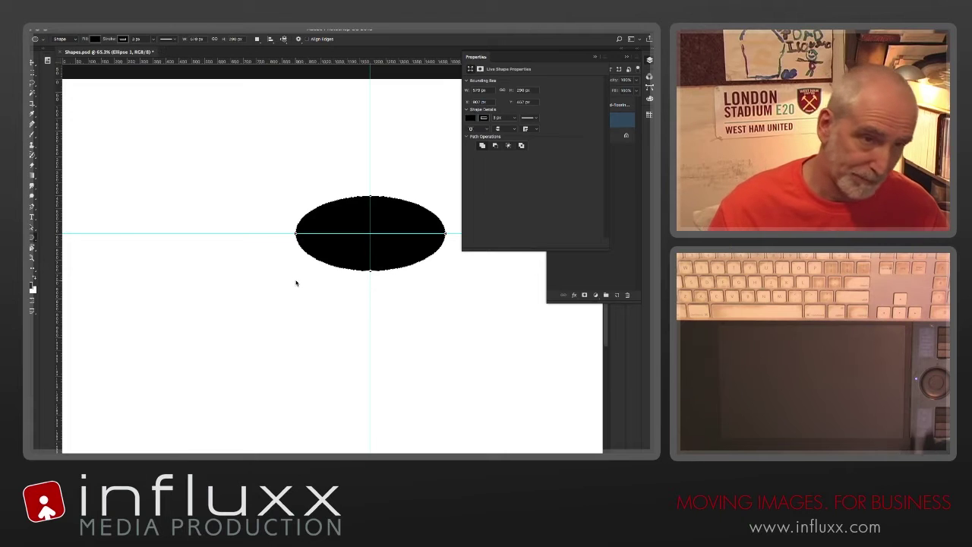
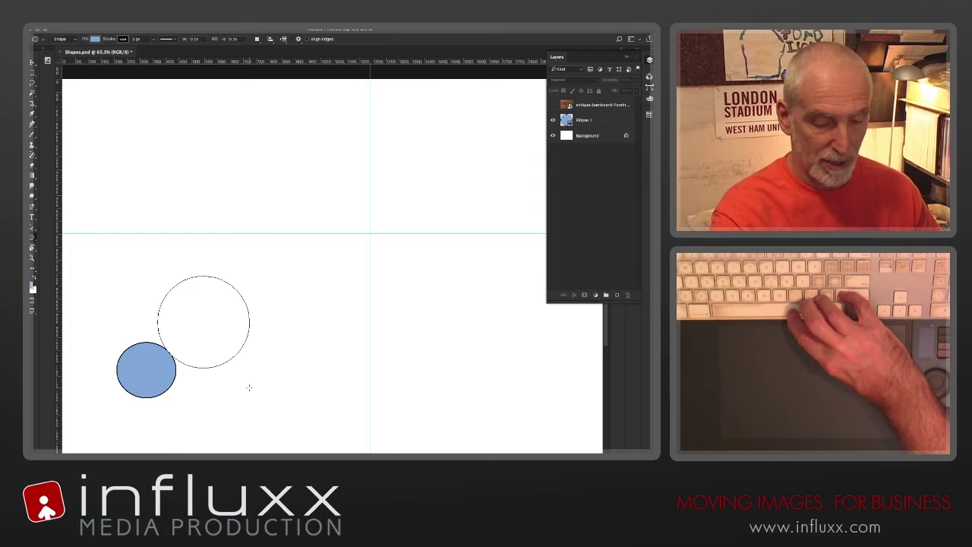
Step: Draw a trial circle and delete it, then draw one about 366 px in diameter and move it to overlap the small circle's upper-right edge
mouse_move(249, 387)
mouse_down()
mouse_move(243, 382)
mouse_move(253, 388)
mouse_up()
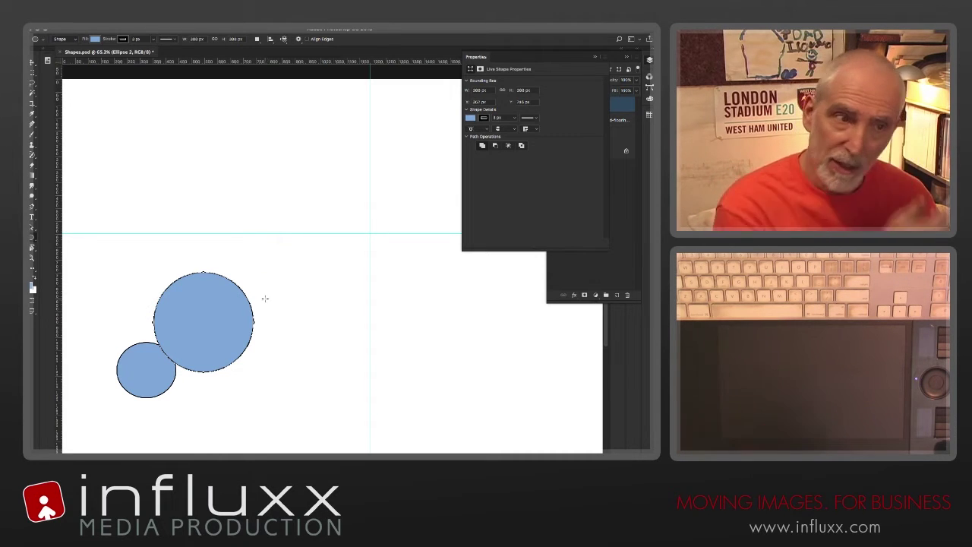
key(Delete)
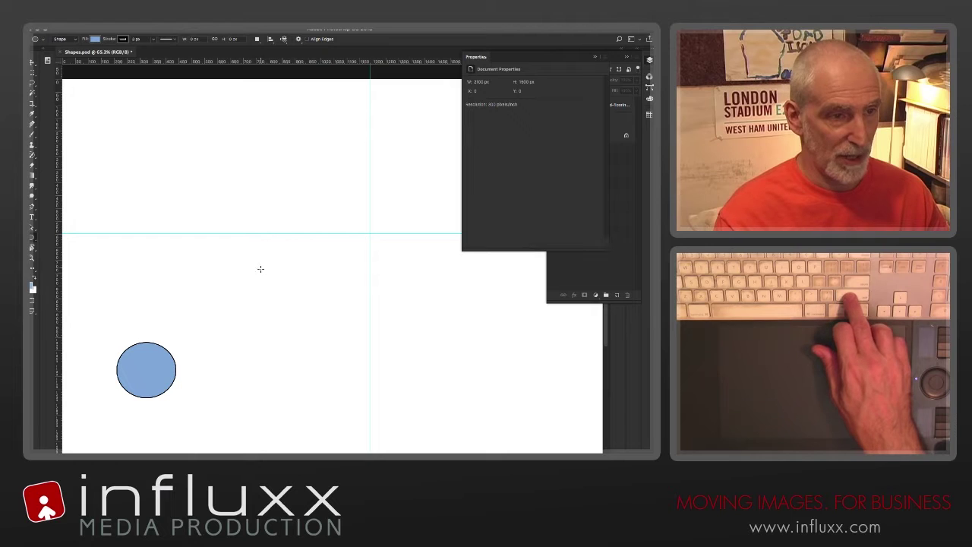
drag(260, 268, 355, 363)
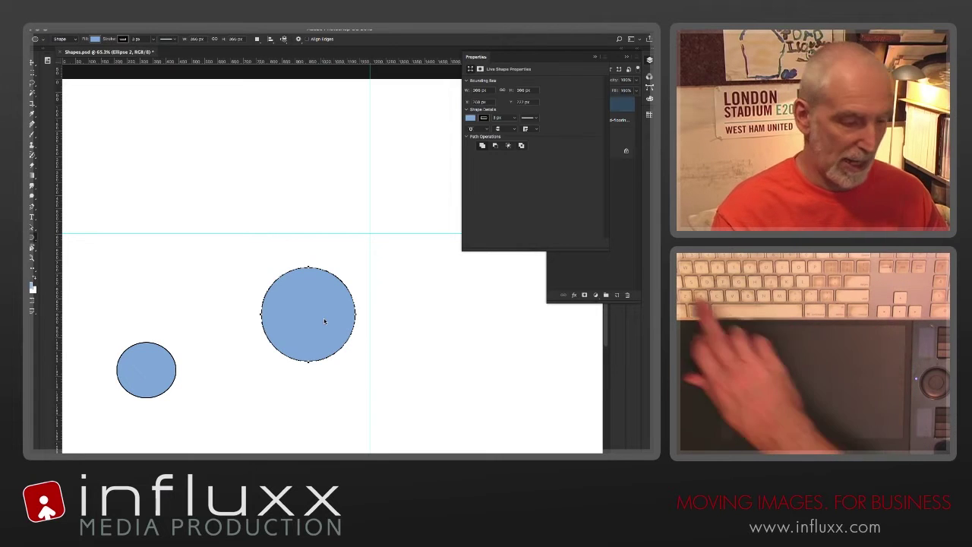
key(a)
drag(318, 314, 216, 324)
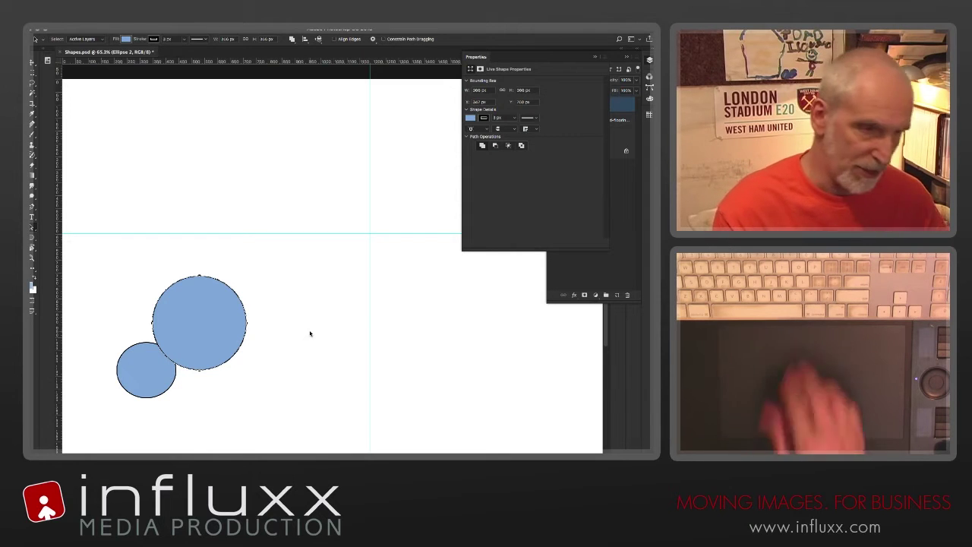
key(ctrl)
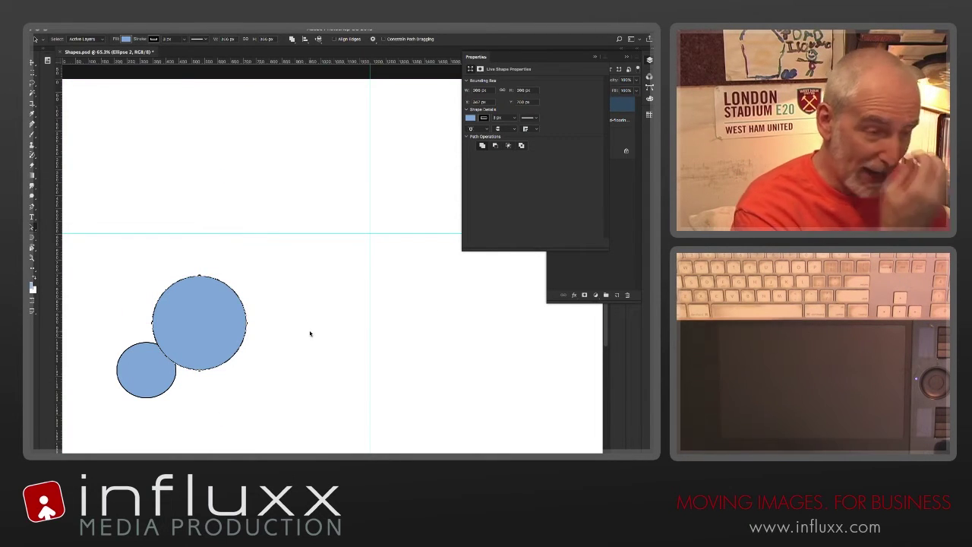
Step: Move the Ellipse 2 layer directly above Ellipse 1, beneath the hidden image layer, and leave no layer selected
click(596, 58)
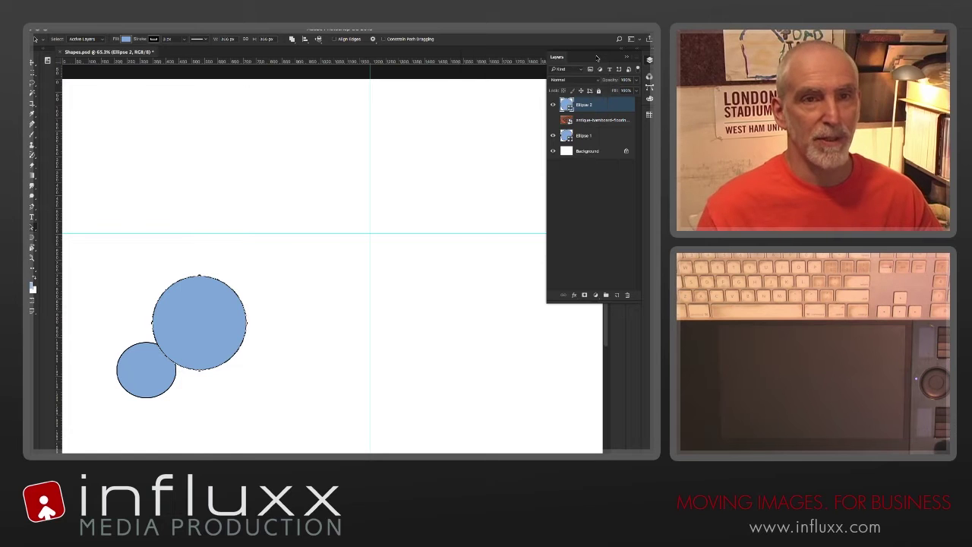
drag(600, 105, 597, 127)
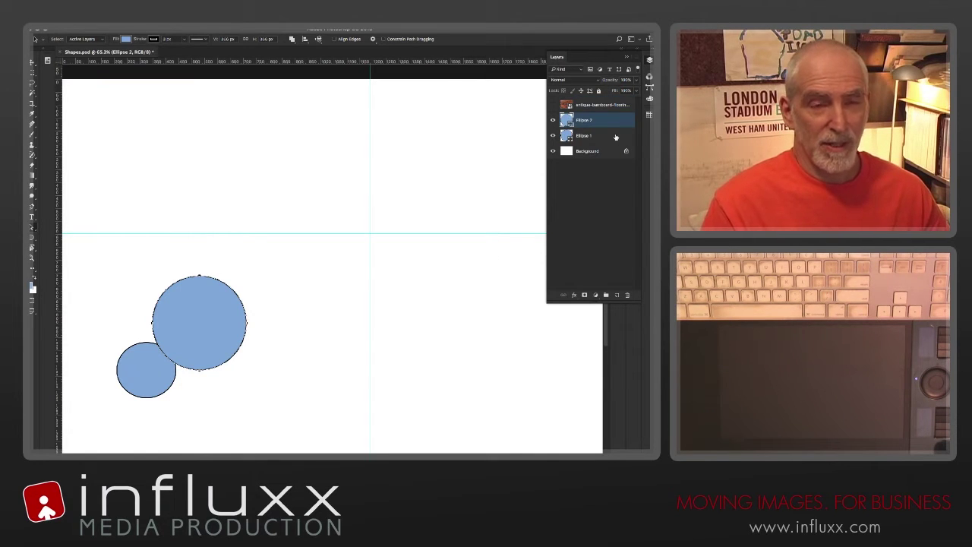
click(595, 194)
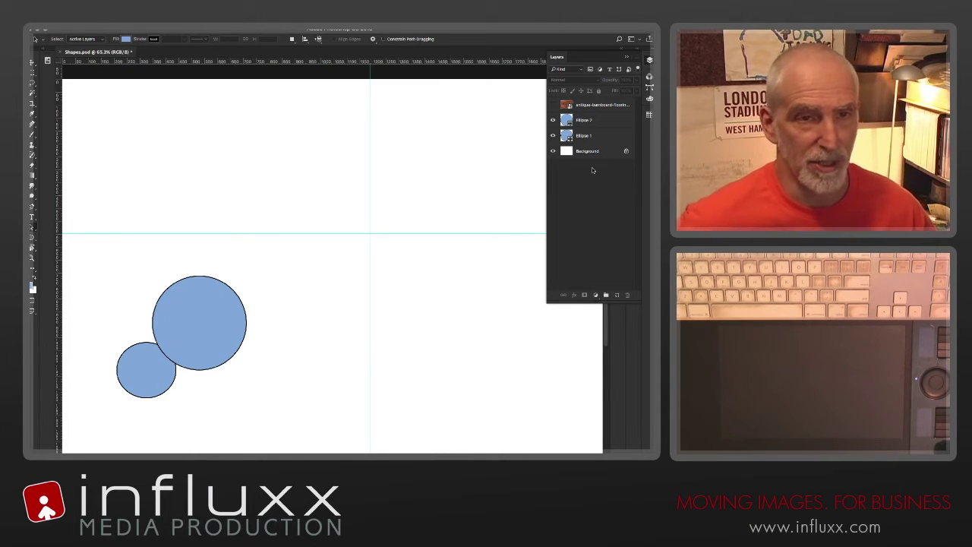
click(614, 138)
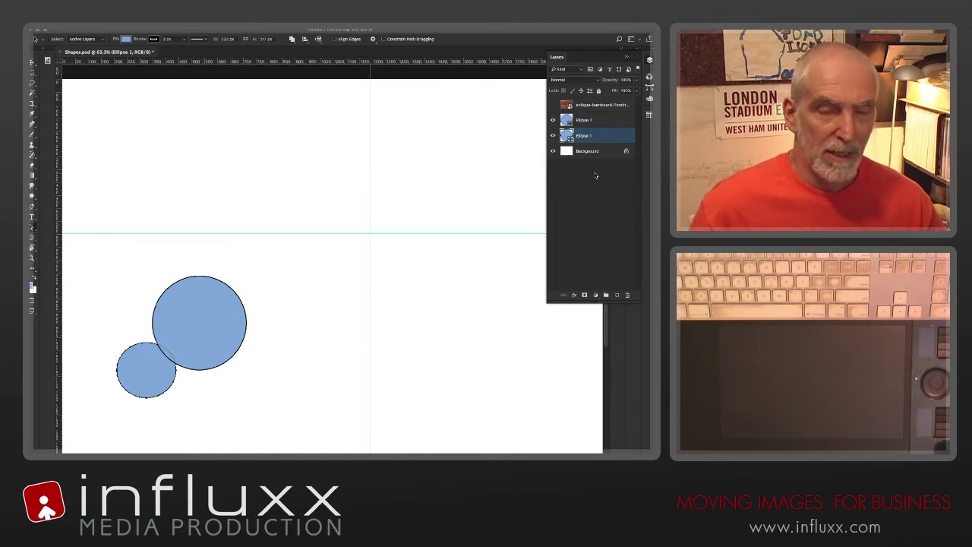
click(595, 175)
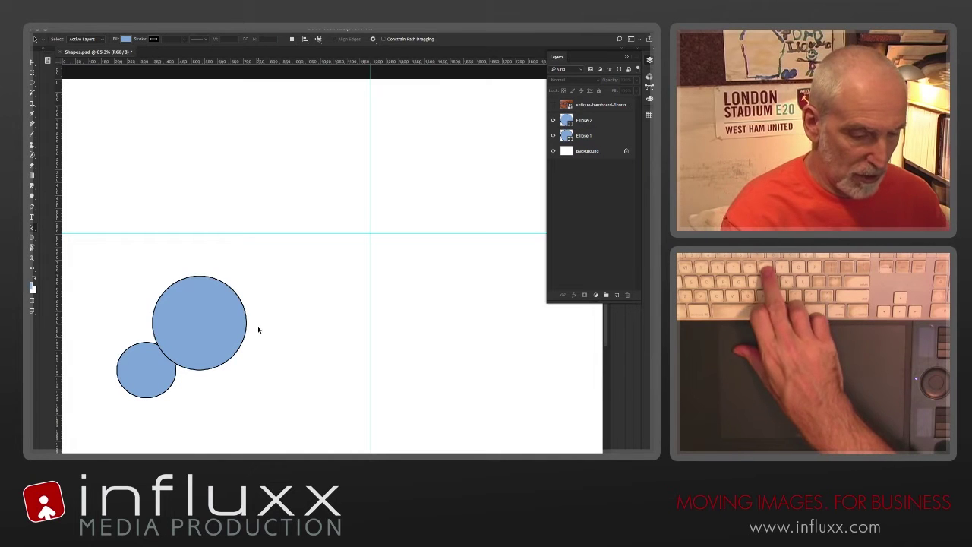
Step: Draw a third circle about 125 px in diameter overlapping the right edge of the large circle
key(u)
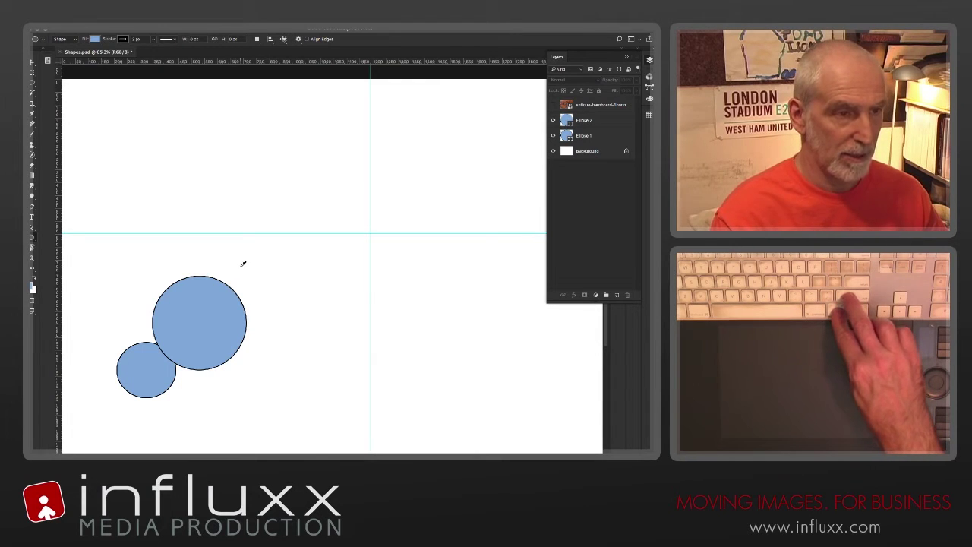
drag(241, 266, 280, 314)
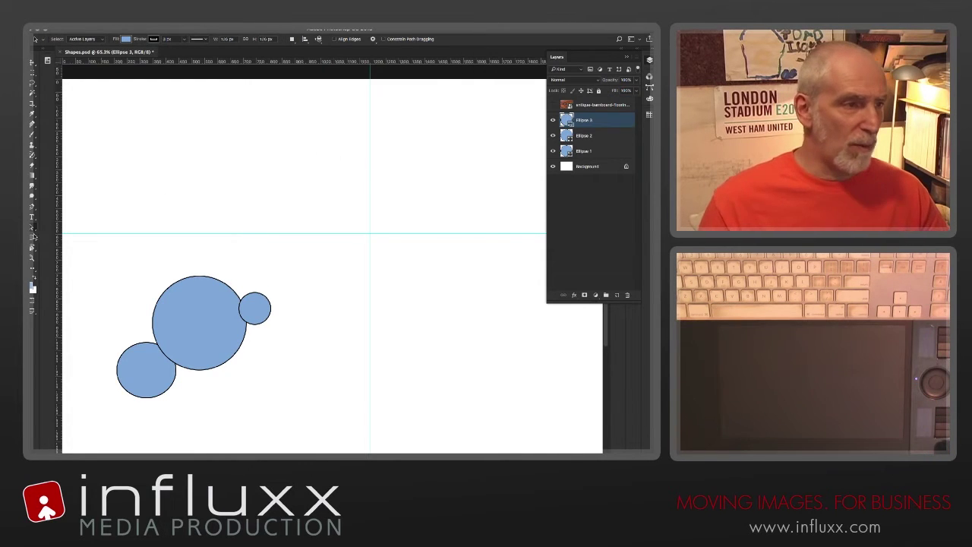
Step: Fill the smallest circle with a darker blue and change its stroke colour to pink
click(32, 238)
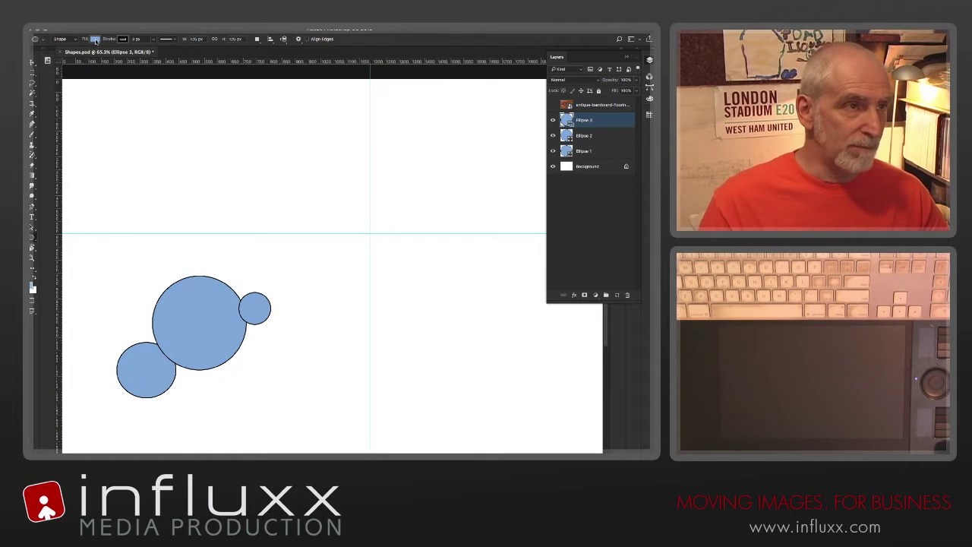
click(94, 38)
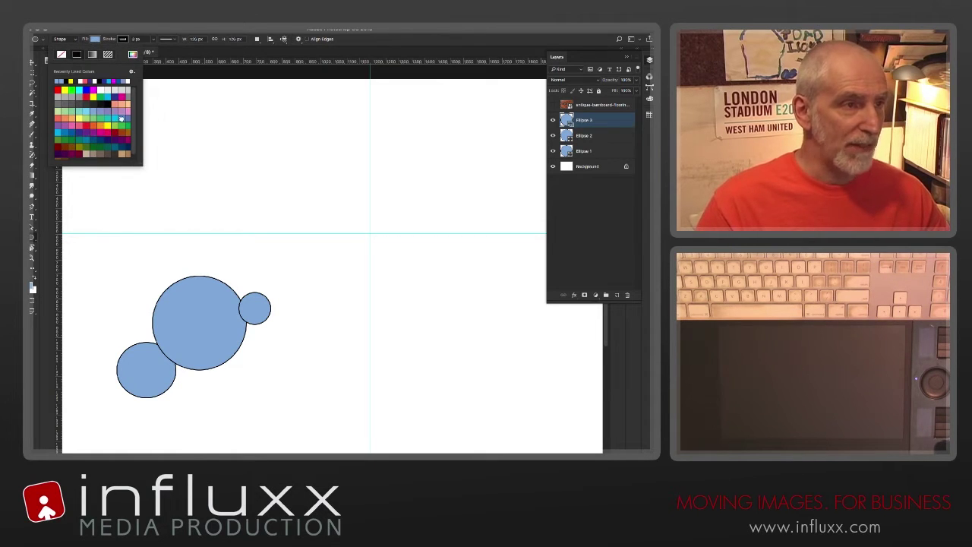
click(120, 119)
click(123, 38)
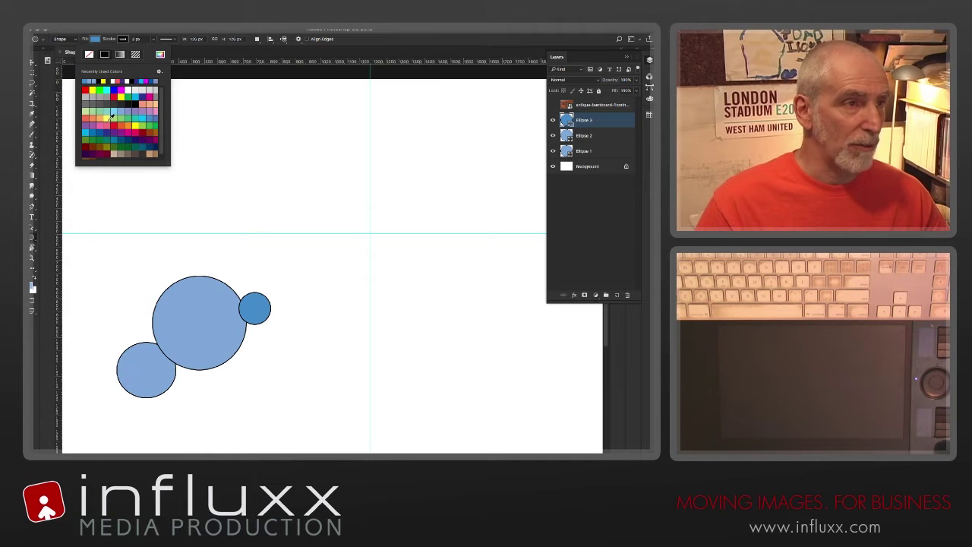
click(111, 118)
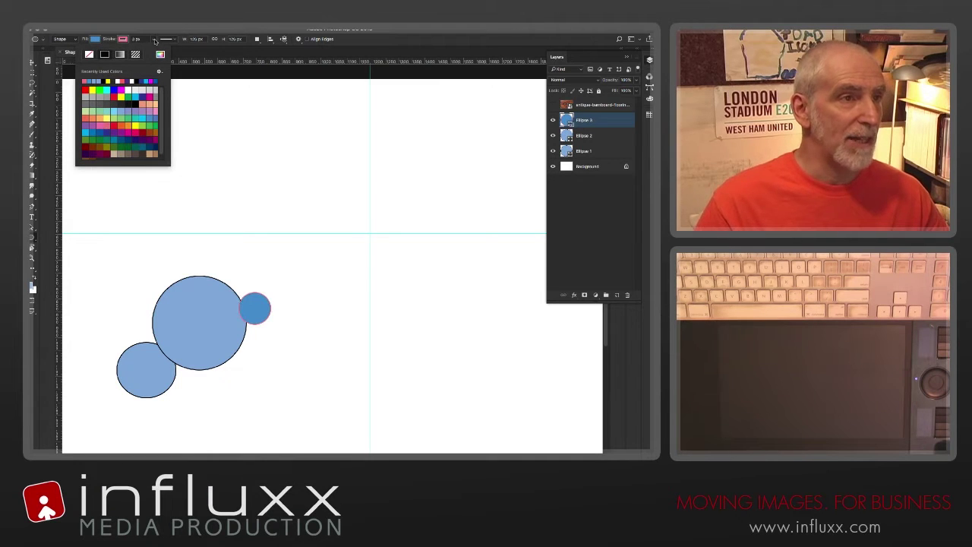
Step: Widen the smallest circle's pink stroke until it covers the fill, and reduce it to a thin outline
click(155, 39)
drag(154, 50, 164, 50)
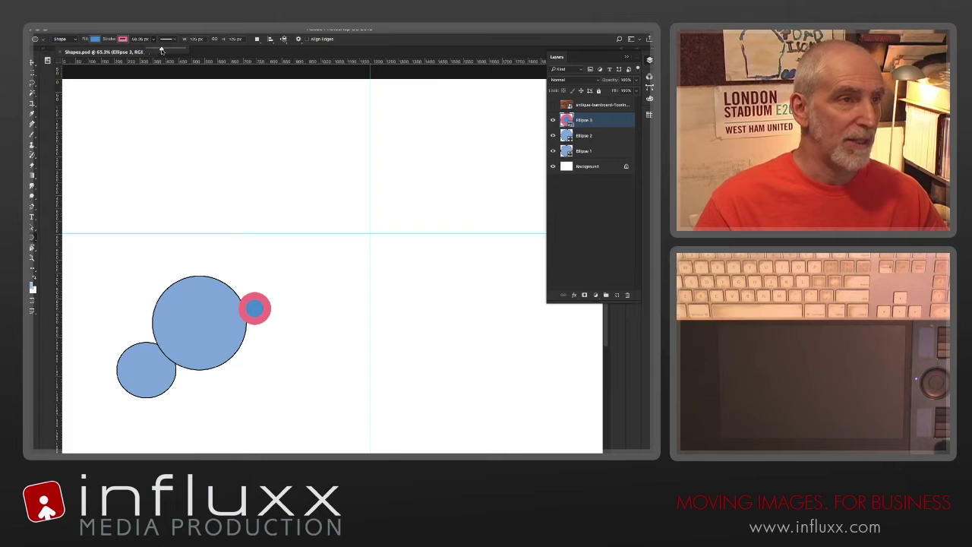
click(140, 39)
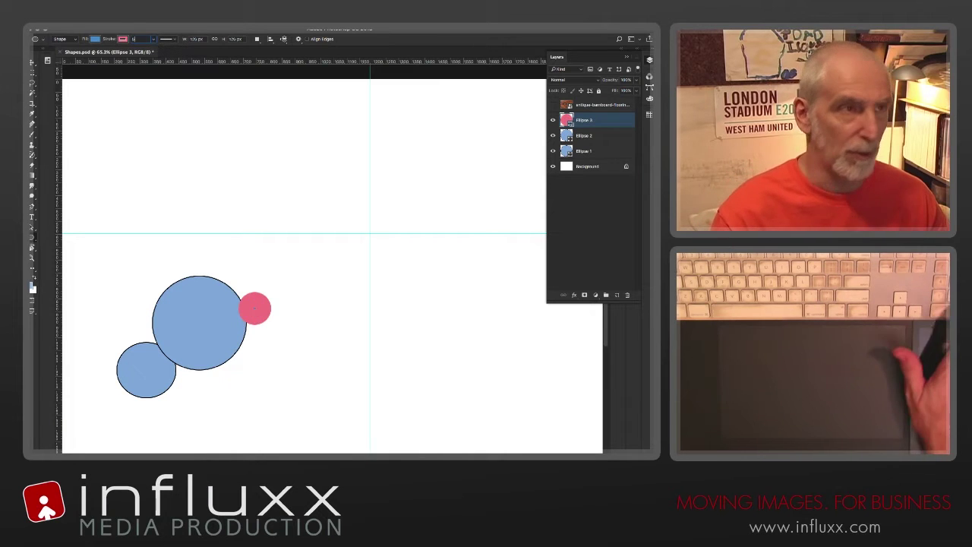
key(ctrl+z)
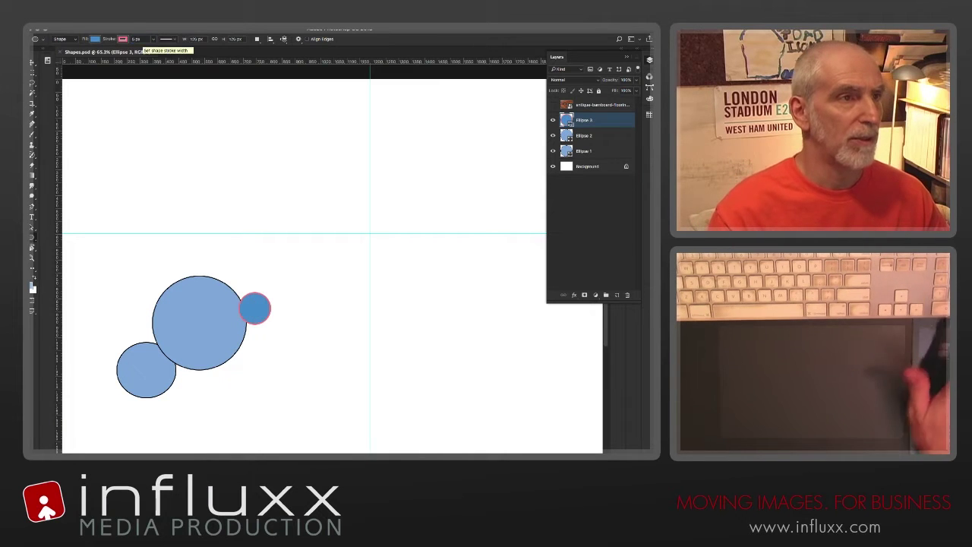
Step: Examine the stroke options for the smallest circle, including the line styles and the corner, cap and alignment choices
click(174, 40)
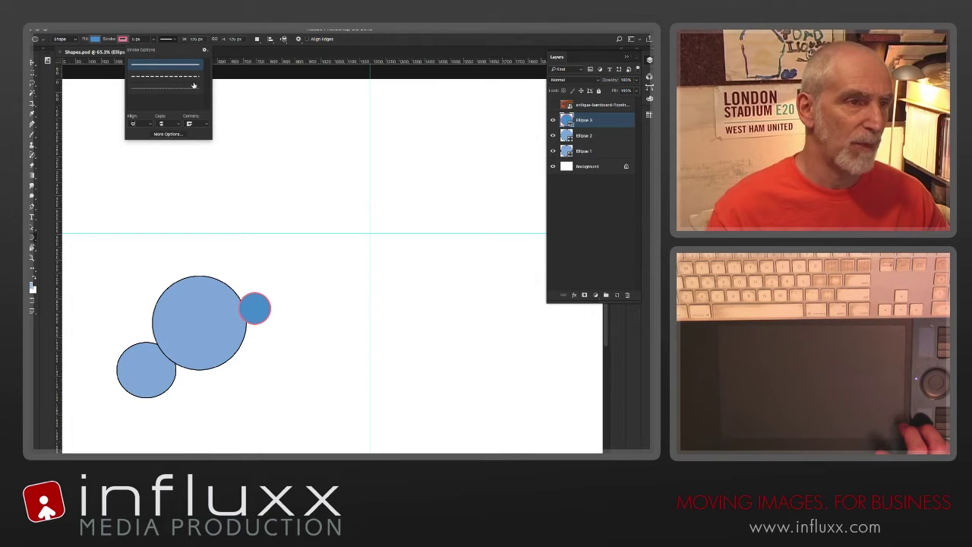
click(197, 125)
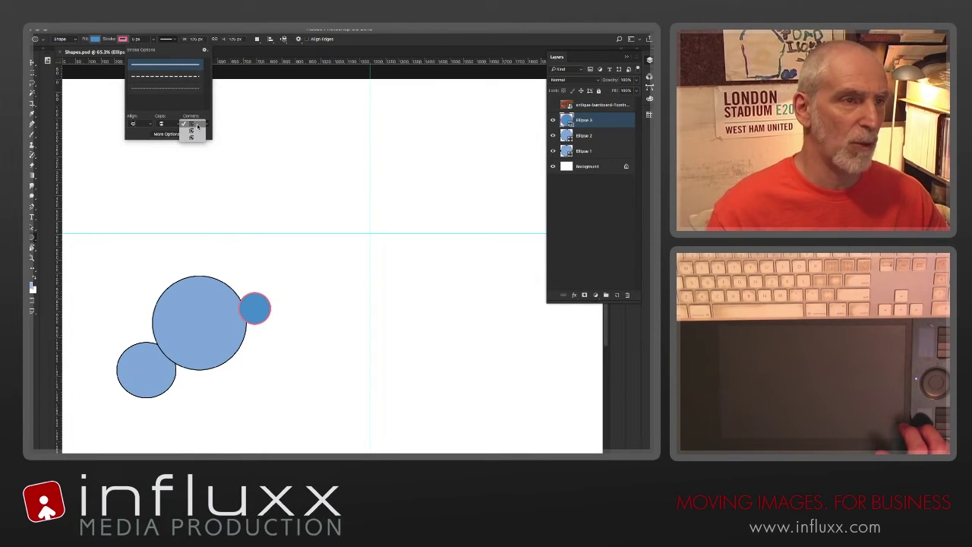
click(197, 124)
click(168, 125)
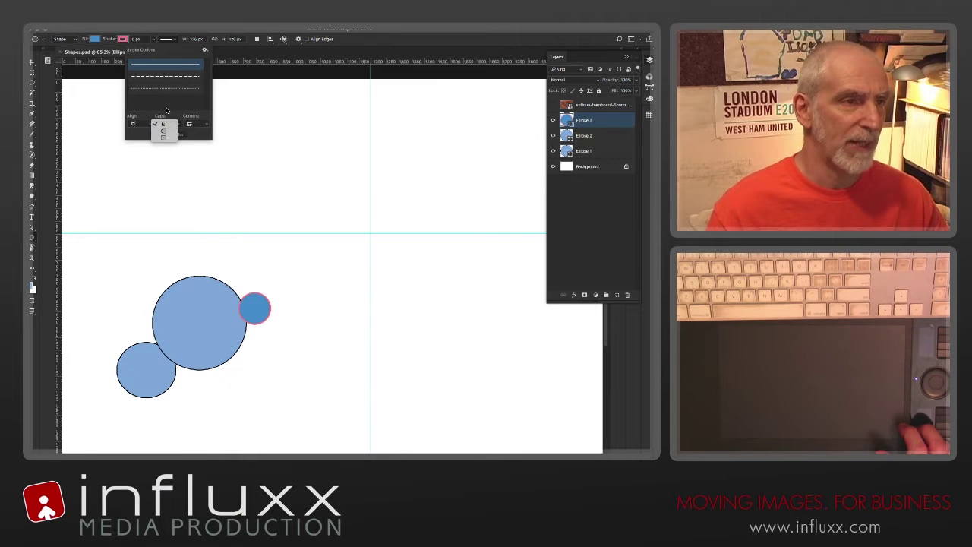
click(168, 126)
click(133, 123)
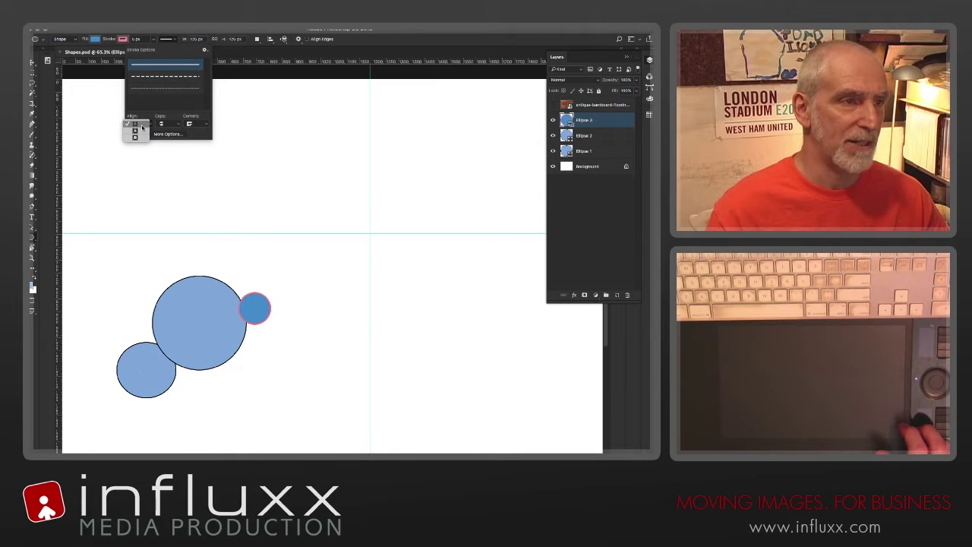
click(155, 104)
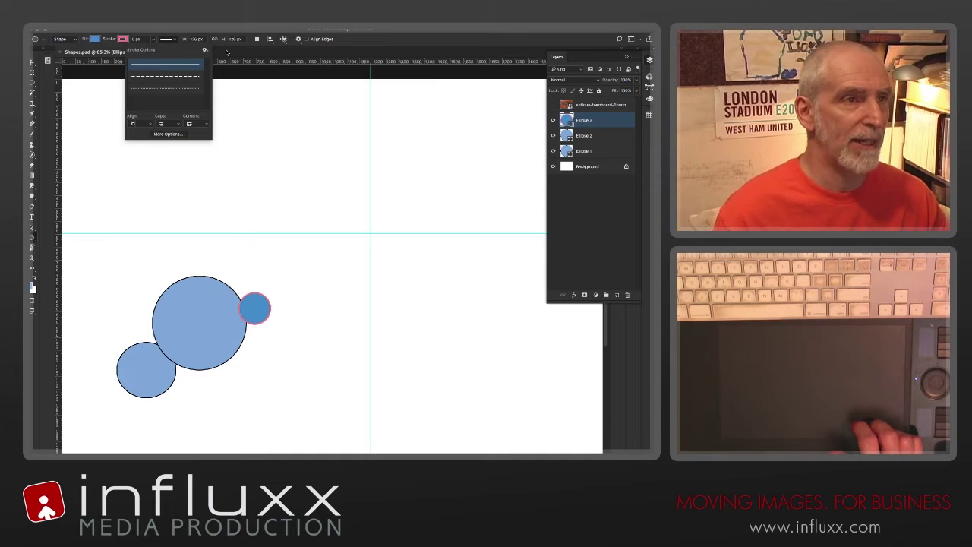
click(221, 174)
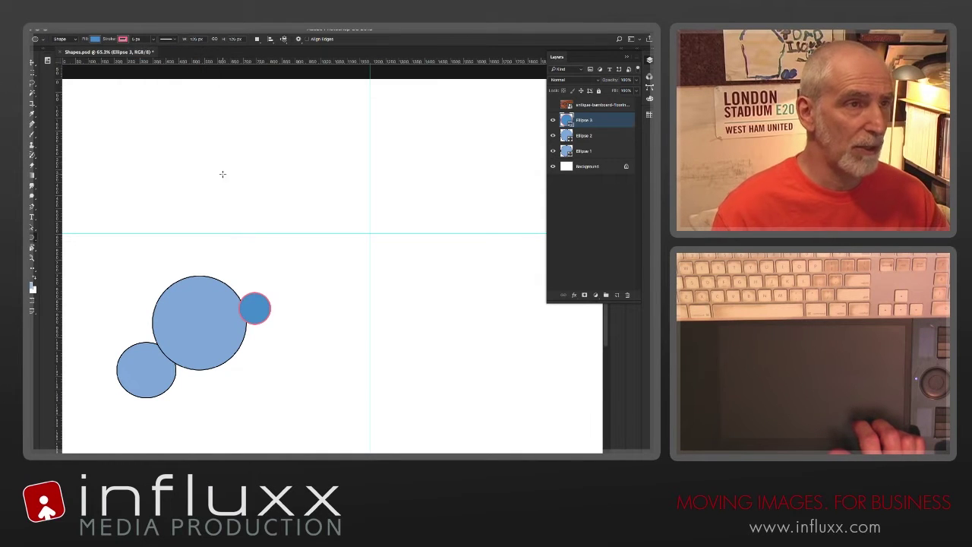
drag(228, 146, 308, 227)
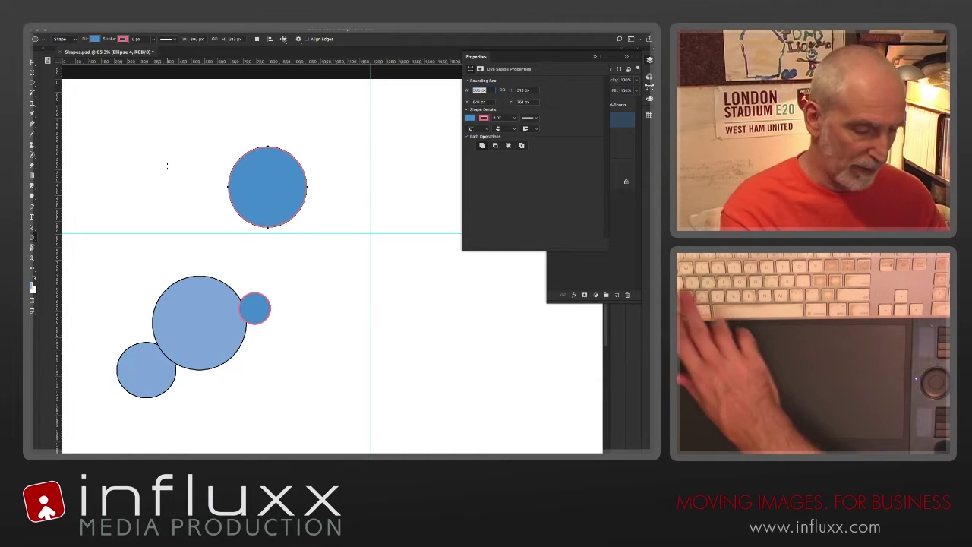
key(a)
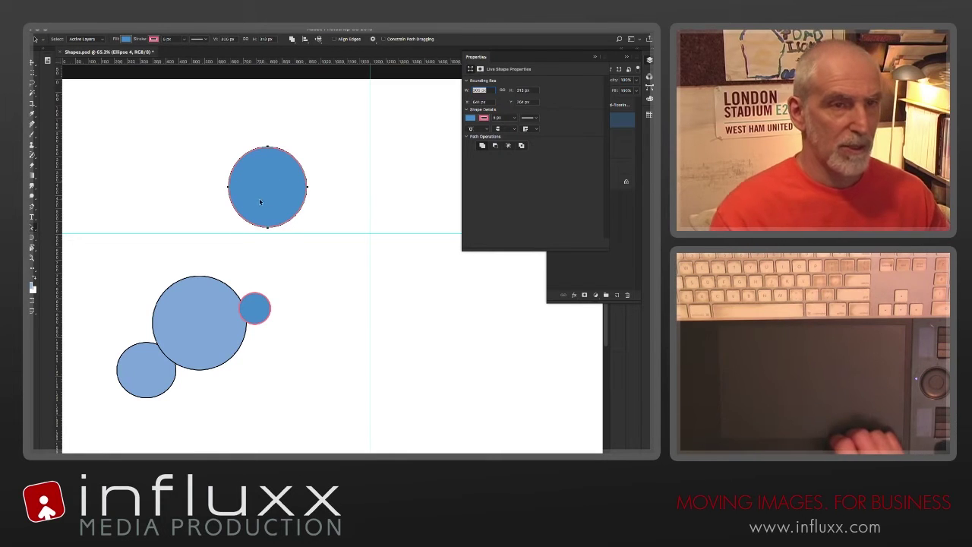
key(BackSpace)
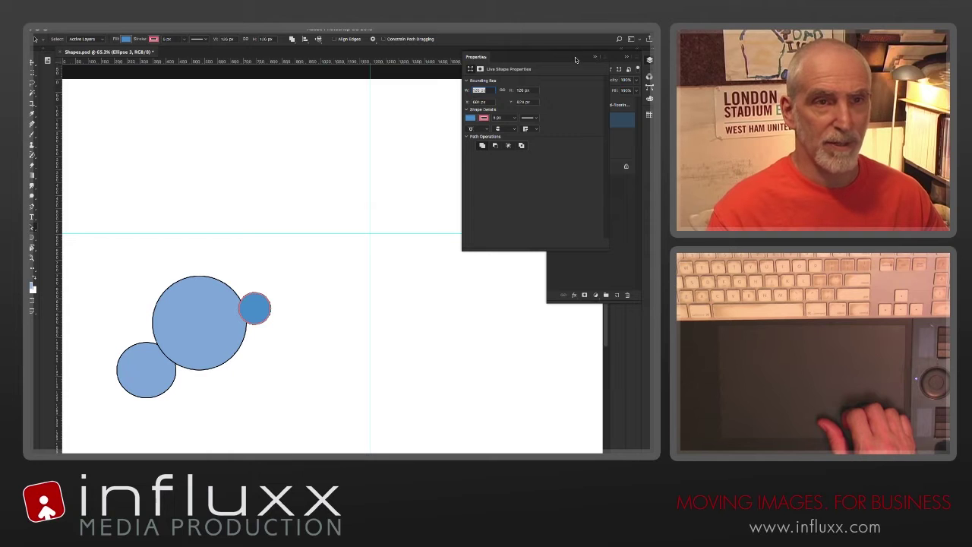
Step: Move the Properties panel clear of the Layers panel and make Ellipse 3 the active layer
drag(575, 57, 560, 444)
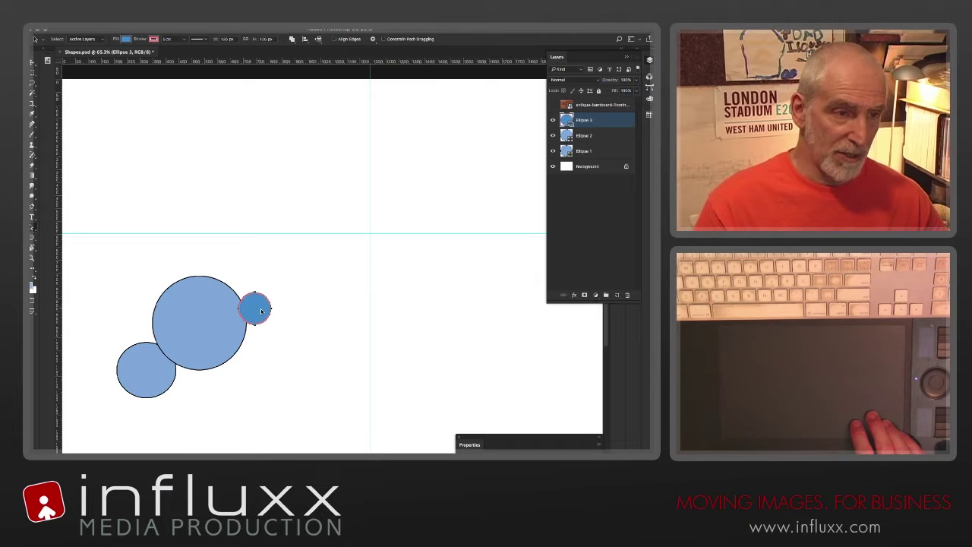
click(616, 139)
click(615, 120)
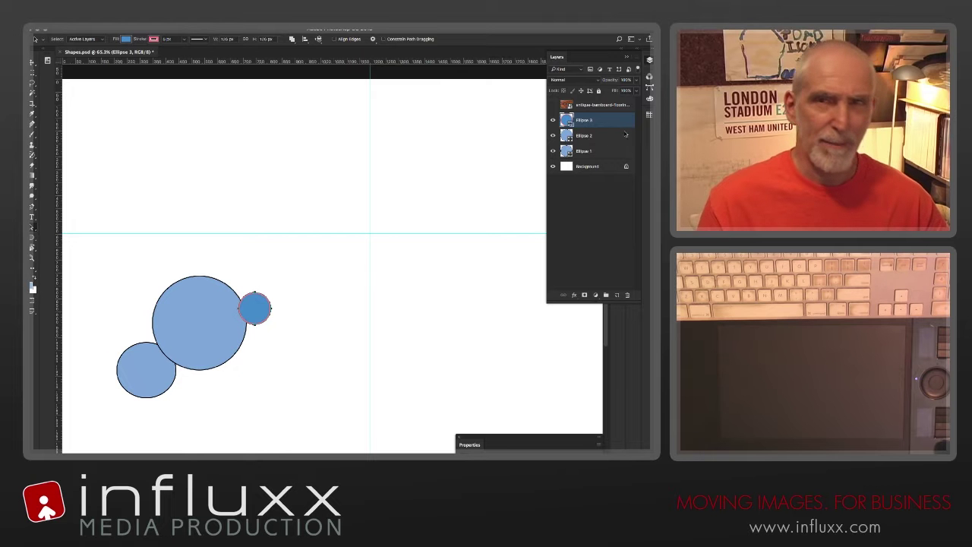
click(610, 138)
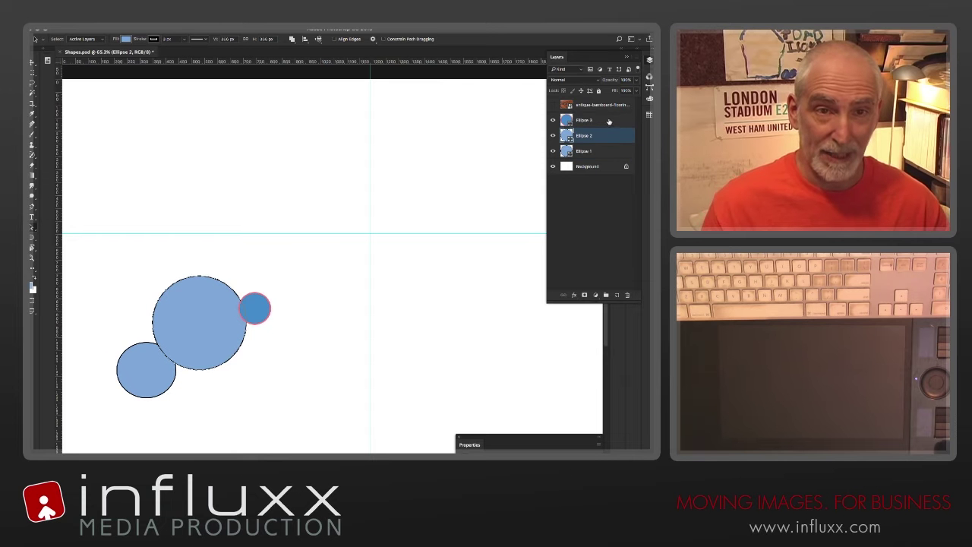
click(608, 120)
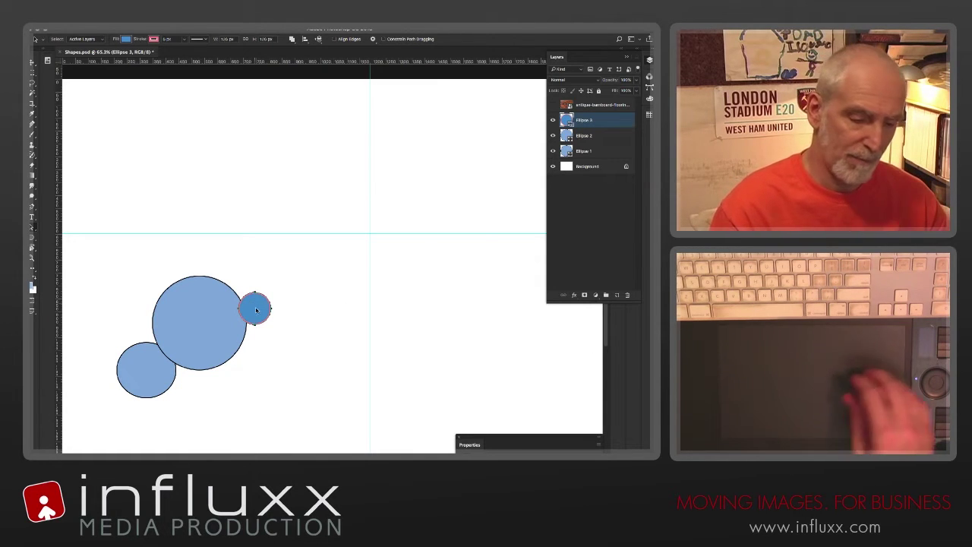
Step: Change the smallest circle's stroke to black and its fill to purple, and shift it slightly further over the large blue circle
click(154, 39)
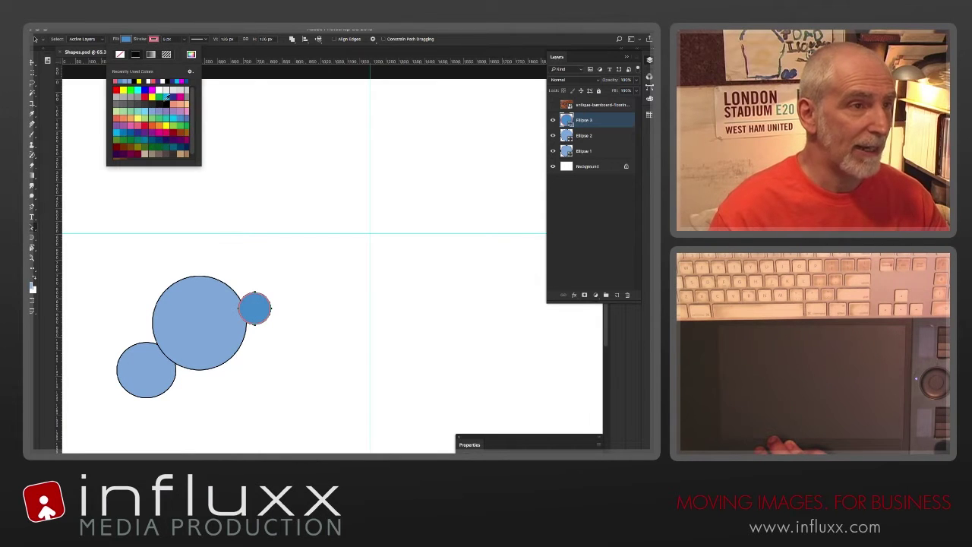
click(166, 98)
click(125, 39)
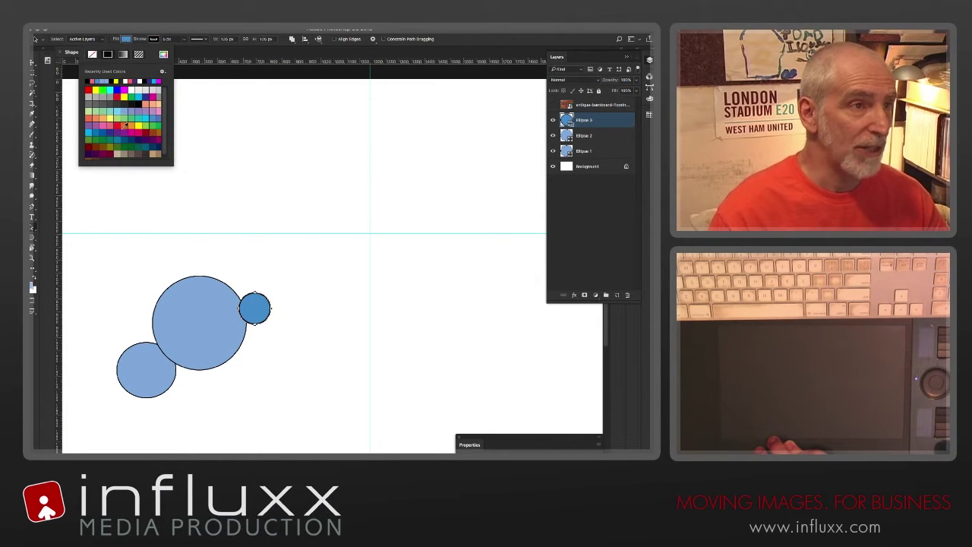
click(139, 113)
click(252, 213)
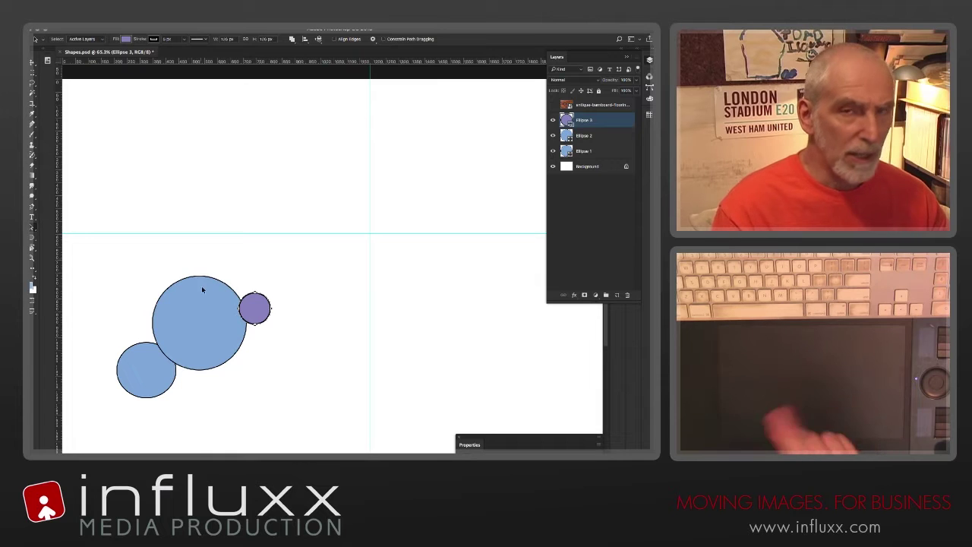
mouse_move(254, 308)
mouse_down()
mouse_move(325, 219)
mouse_move(247, 300)
mouse_move(254, 307)
mouse_up()
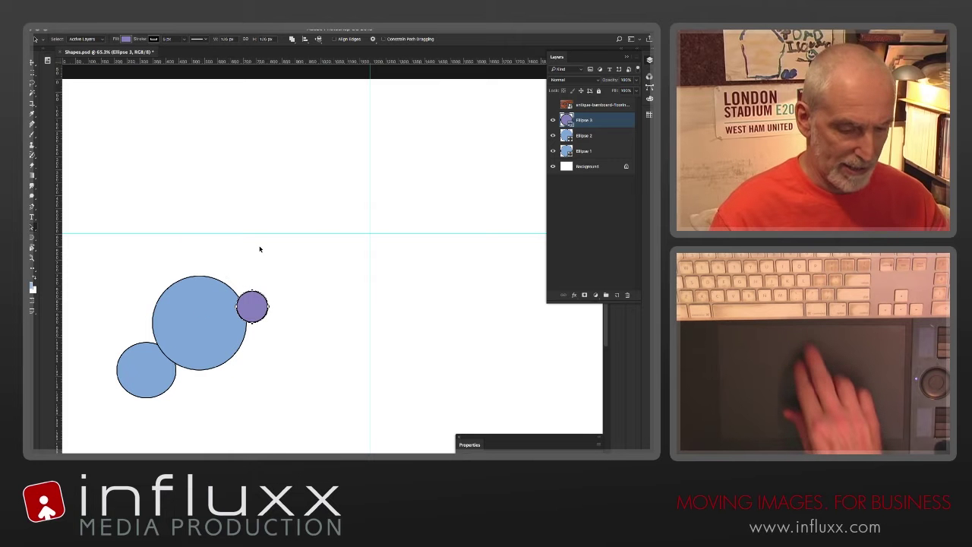
Step: Draw a purple circle about 629 px in diameter in the upper centre of the canvas and give it a dashed stroke
key(u)
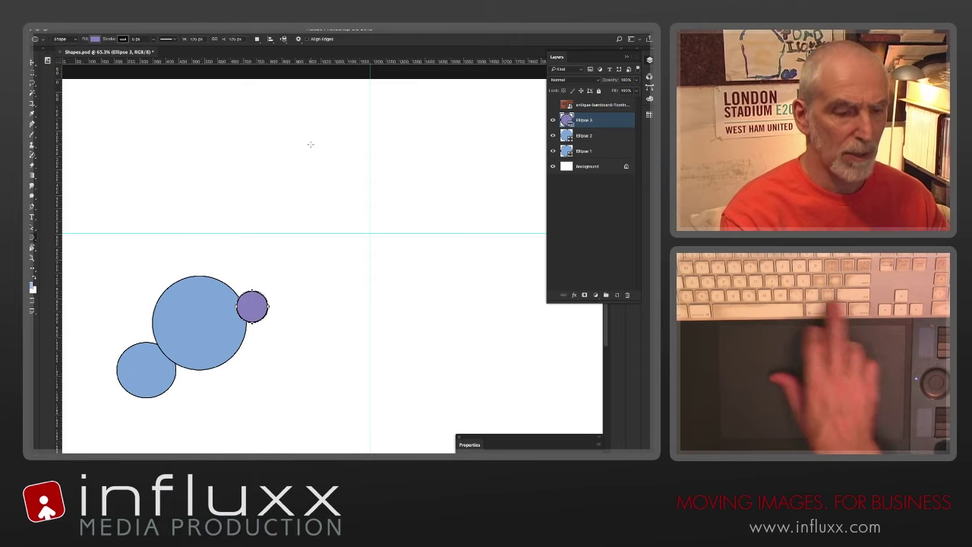
drag(311, 144, 473, 328)
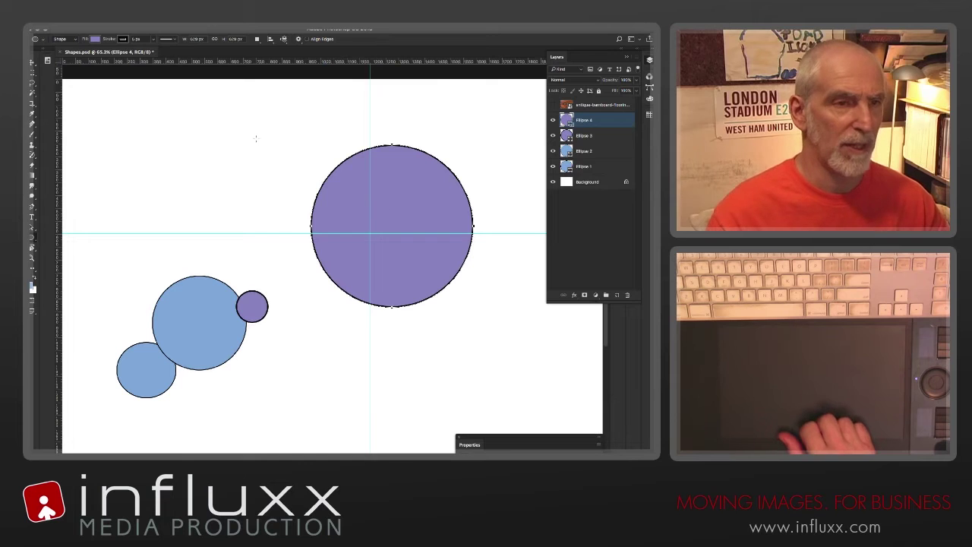
click(174, 40)
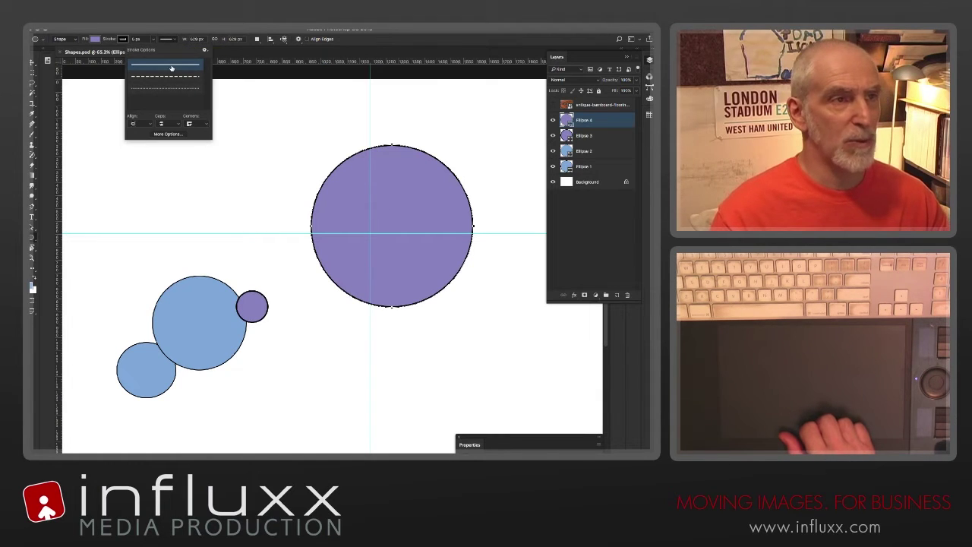
click(167, 76)
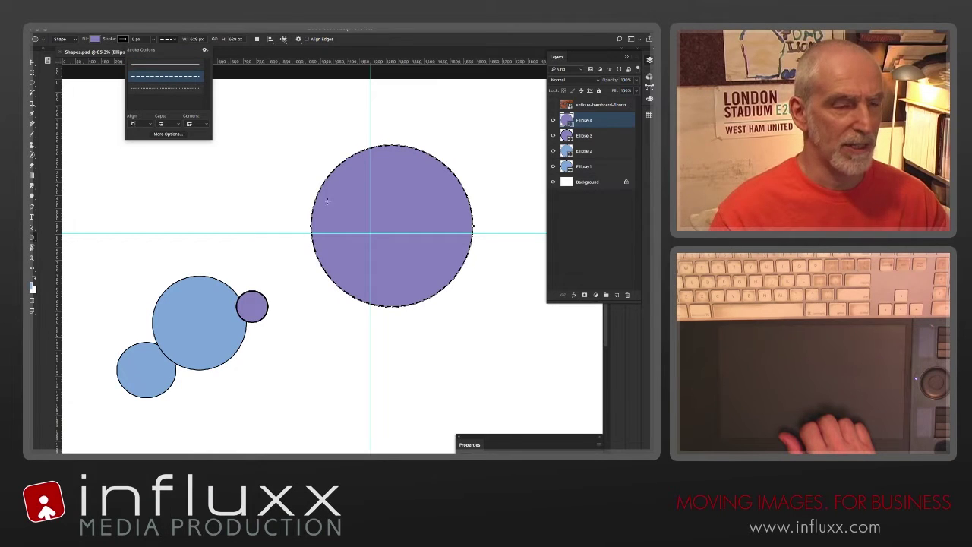
Step: Deselect all layers and hide the guides
click(598, 246)
click(595, 218)
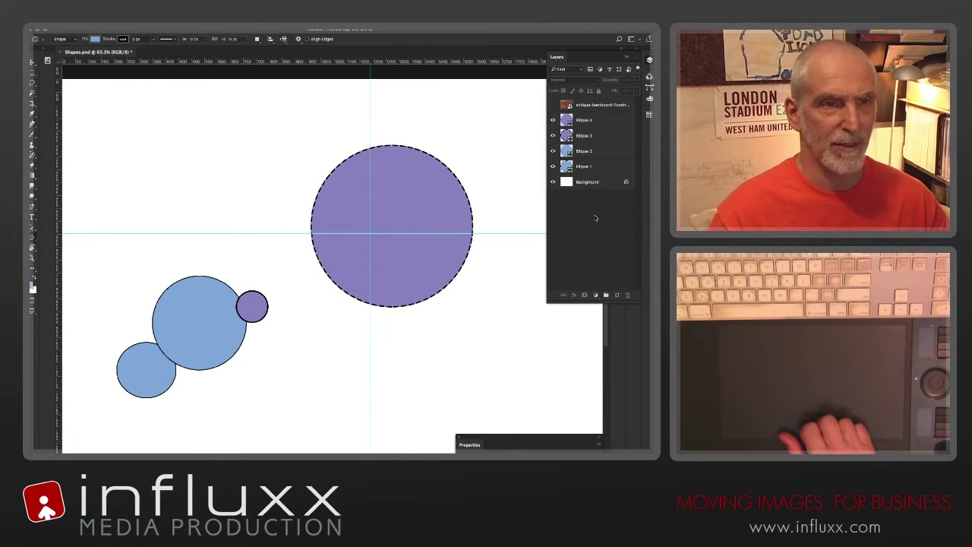
key(ctrl+semicolon)
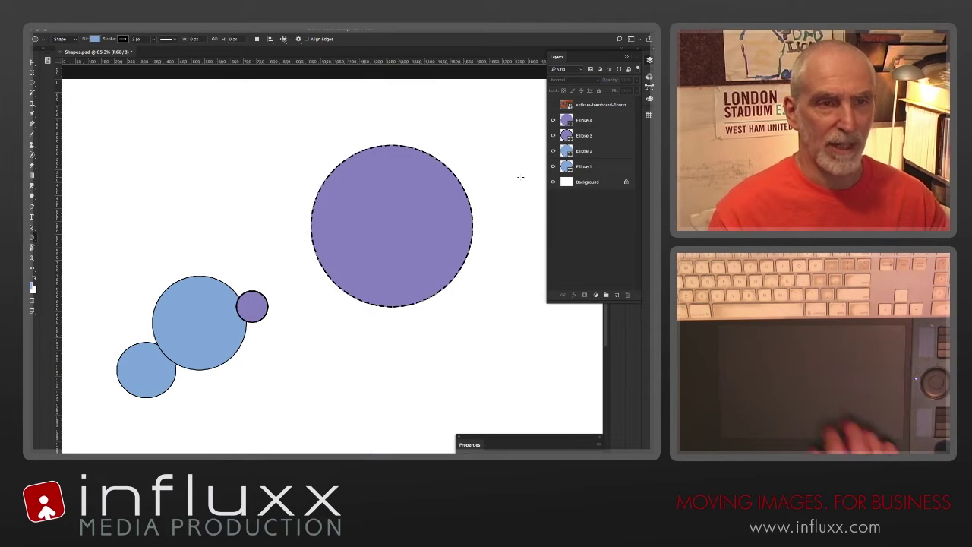
key(a)
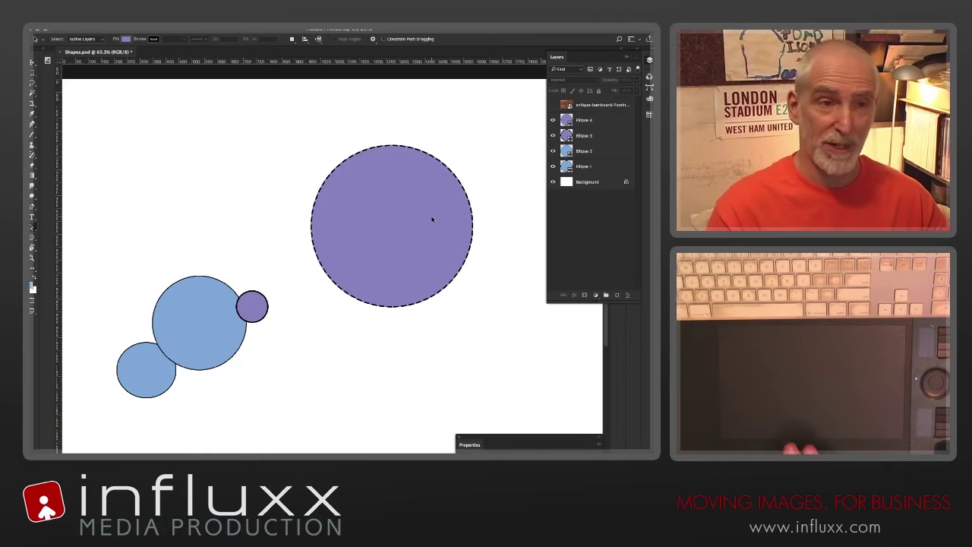
click(615, 122)
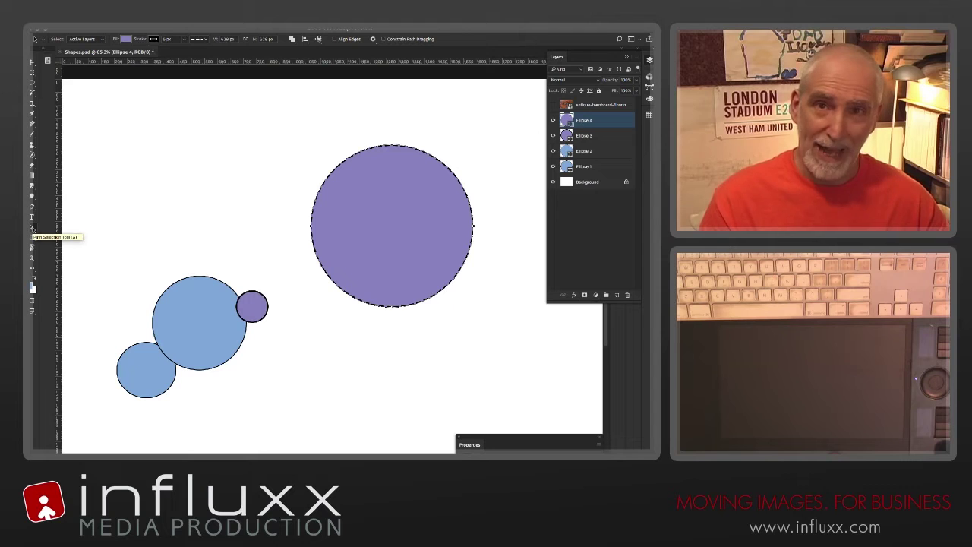
click(32, 62)
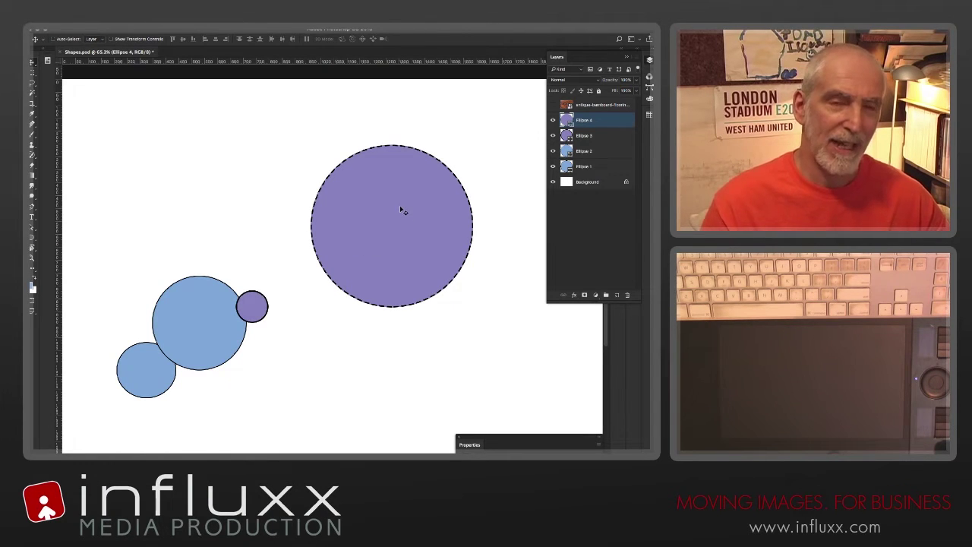
click(619, 245)
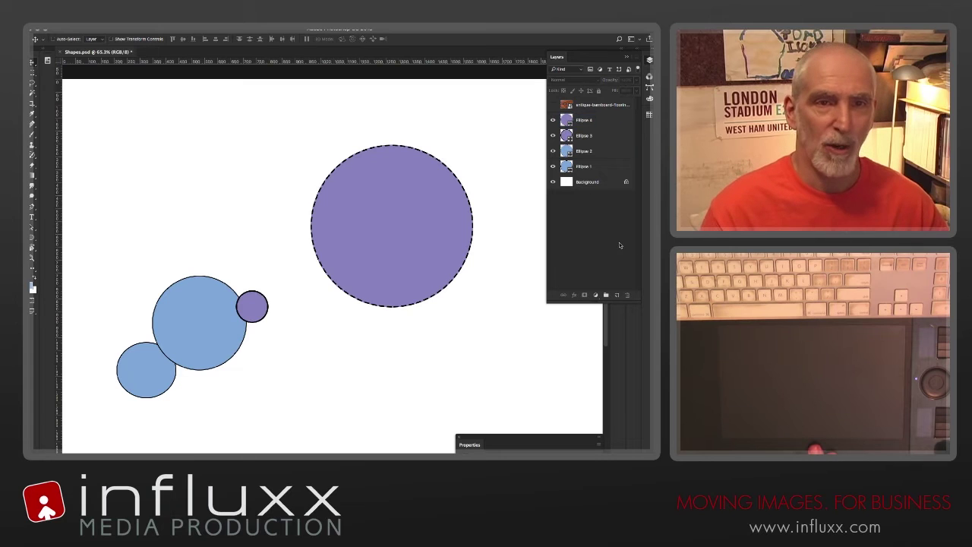
Step: Move the large purple circle on Ellipse 4 slightly up and to the left with the Path Selection tool
key(a)
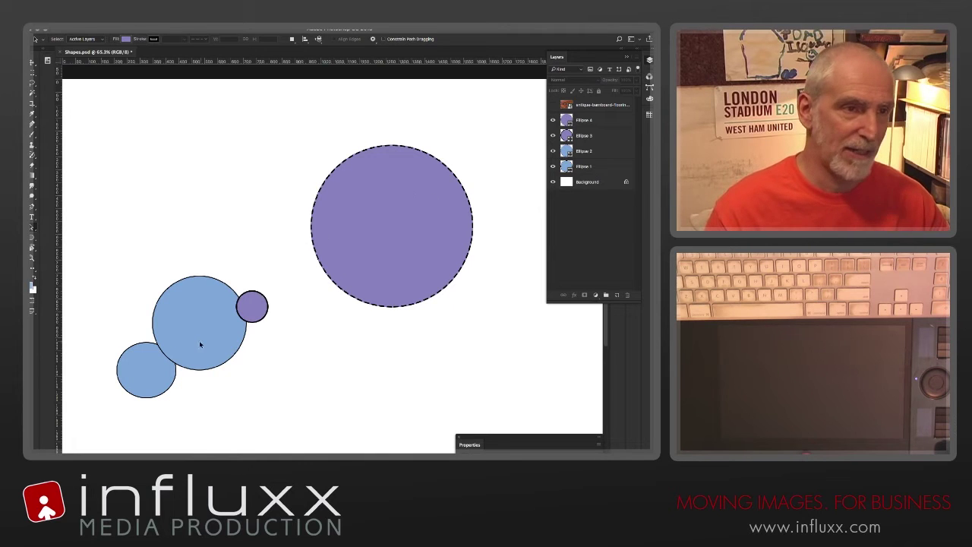
click(605, 122)
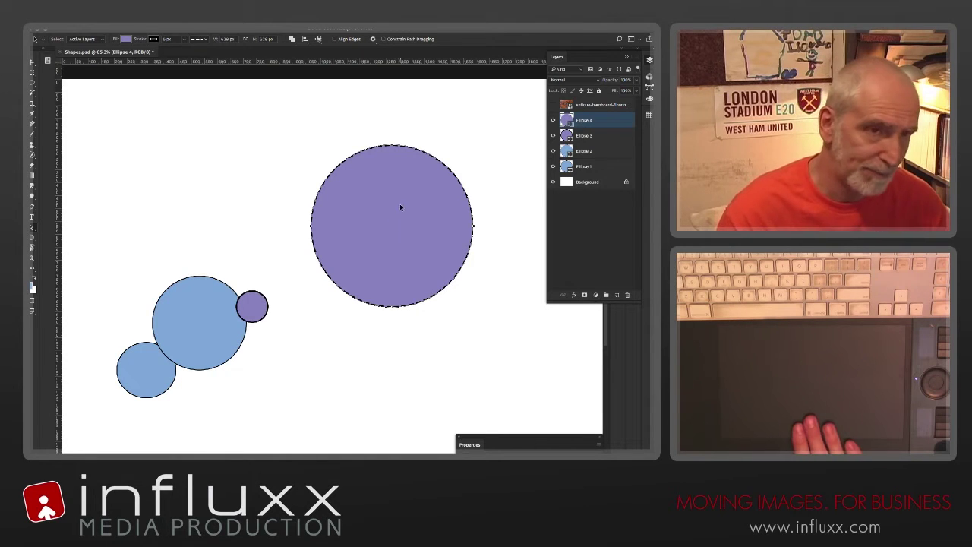
drag(397, 202, 392, 195)
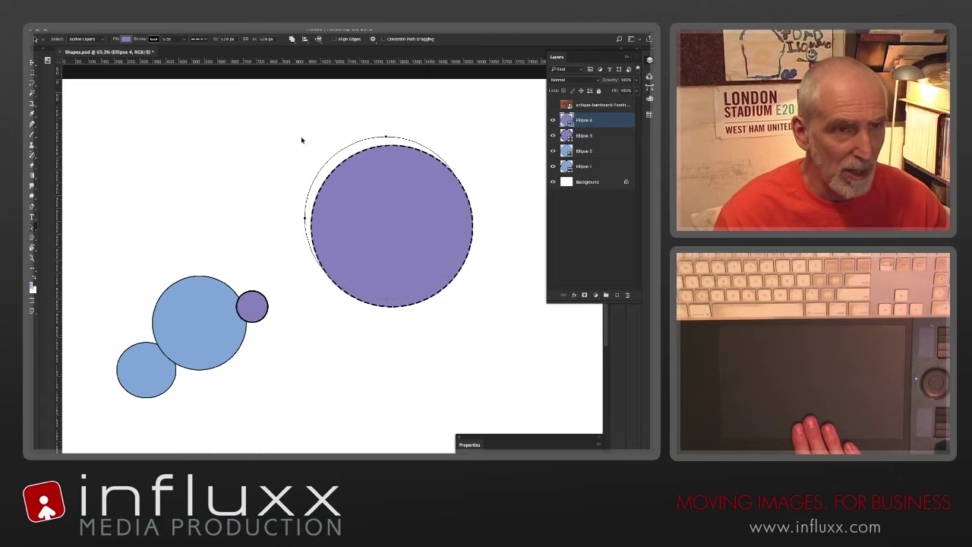
Step: Change the large purple circle's stroke style to dotted and leave no layer selected
click(206, 42)
click(196, 88)
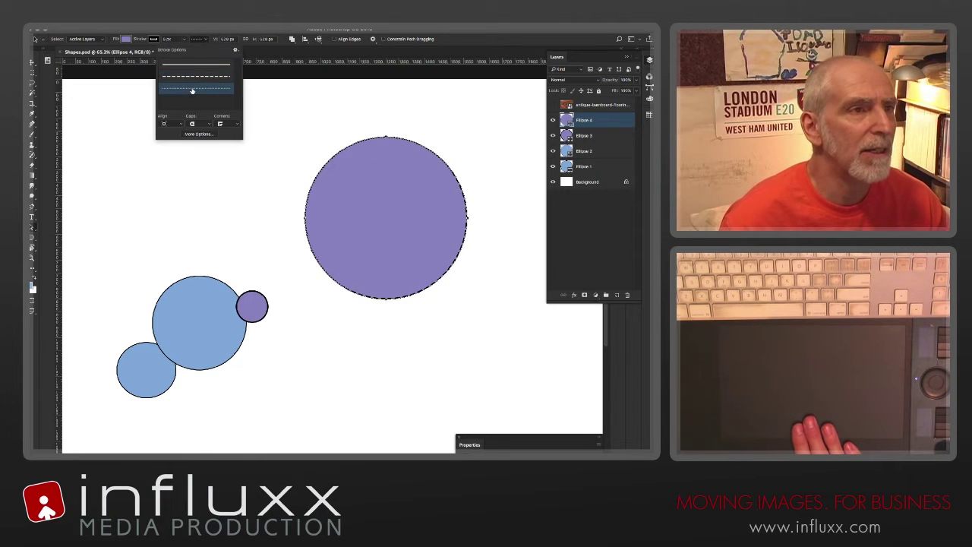
click(585, 226)
click(604, 229)
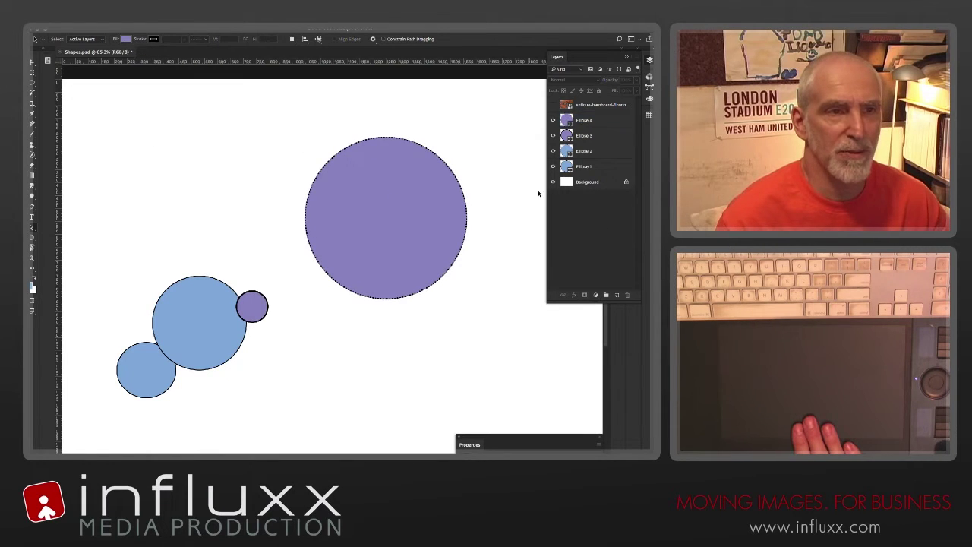
Step: Give the large purple circle on Ellipse 4 a custom dashed stroke with a second dash of 6 and gap of 3, and deselect all layers
click(601, 123)
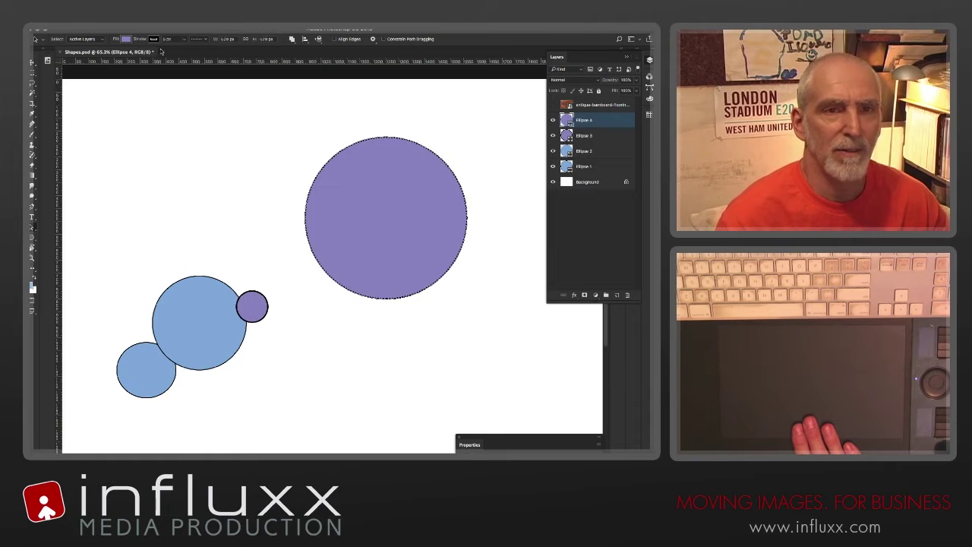
click(207, 39)
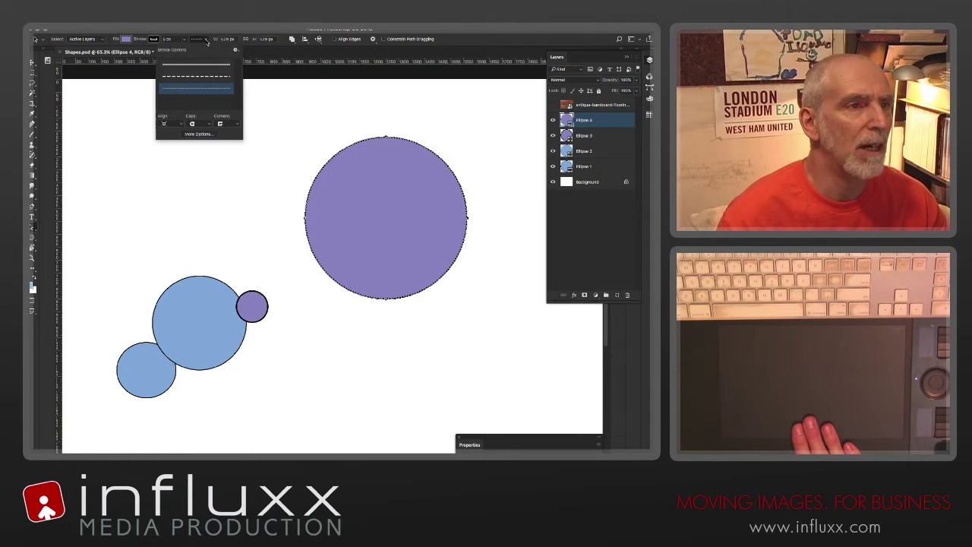
click(235, 51)
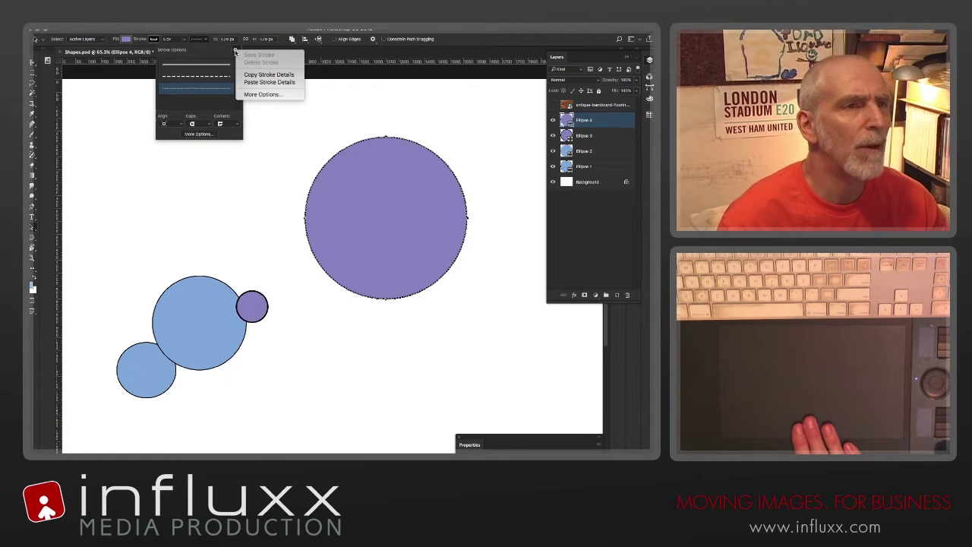
click(248, 95)
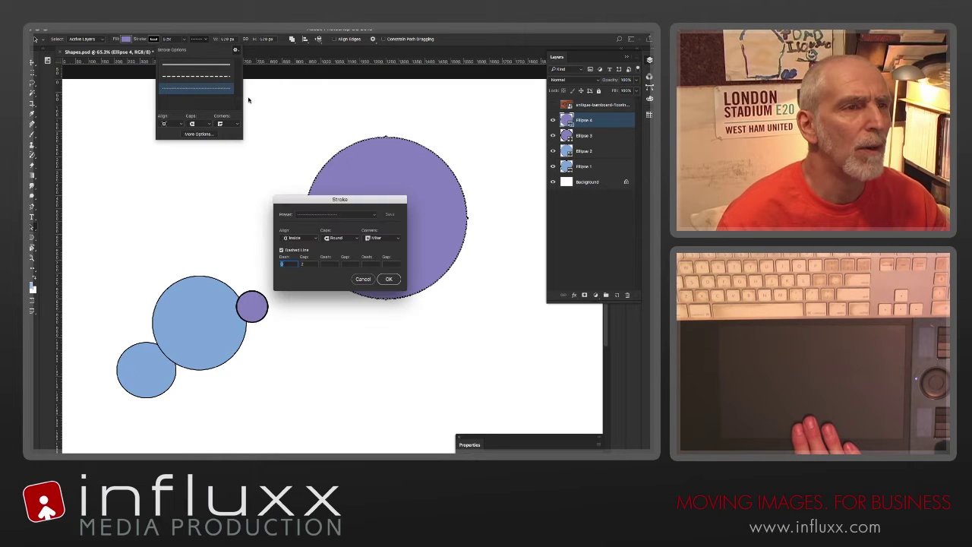
drag(295, 197, 282, 87)
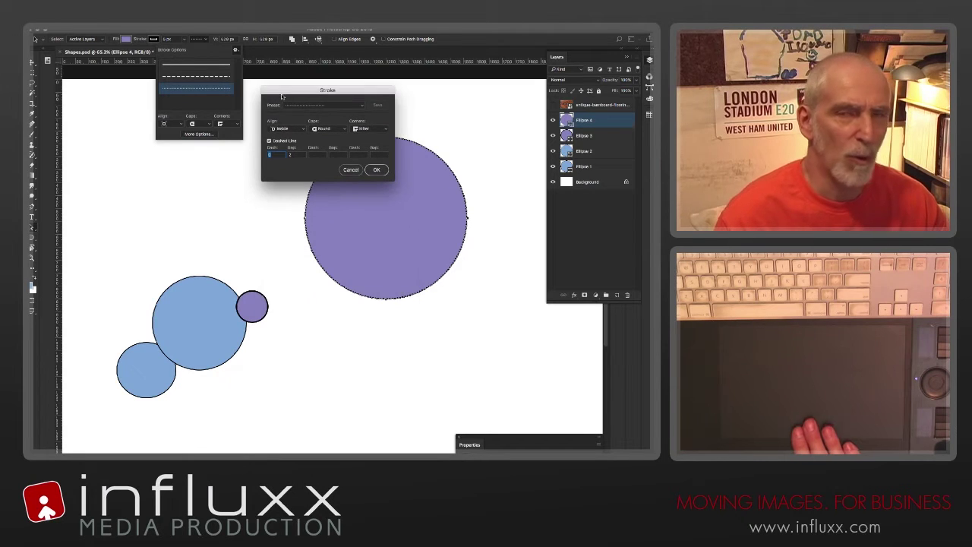
click(319, 155)
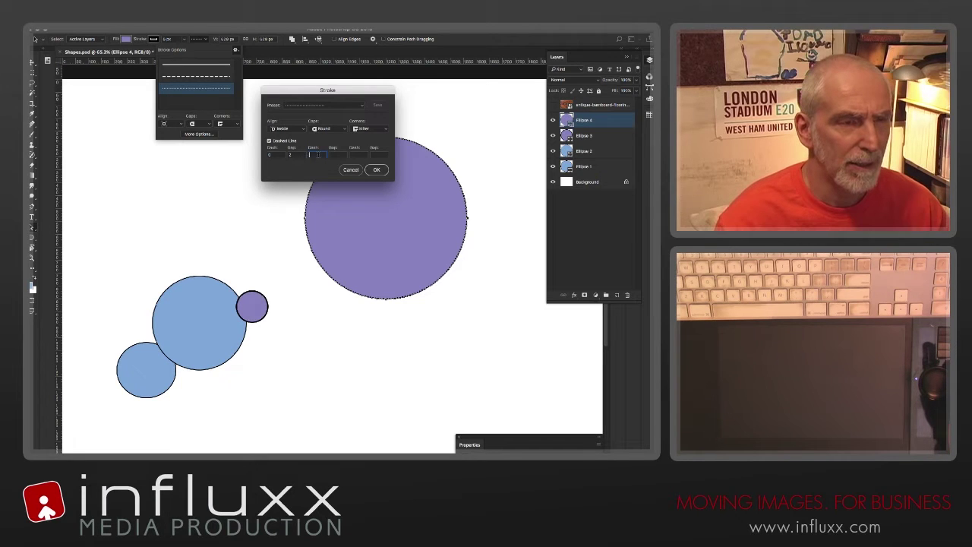
text(4)
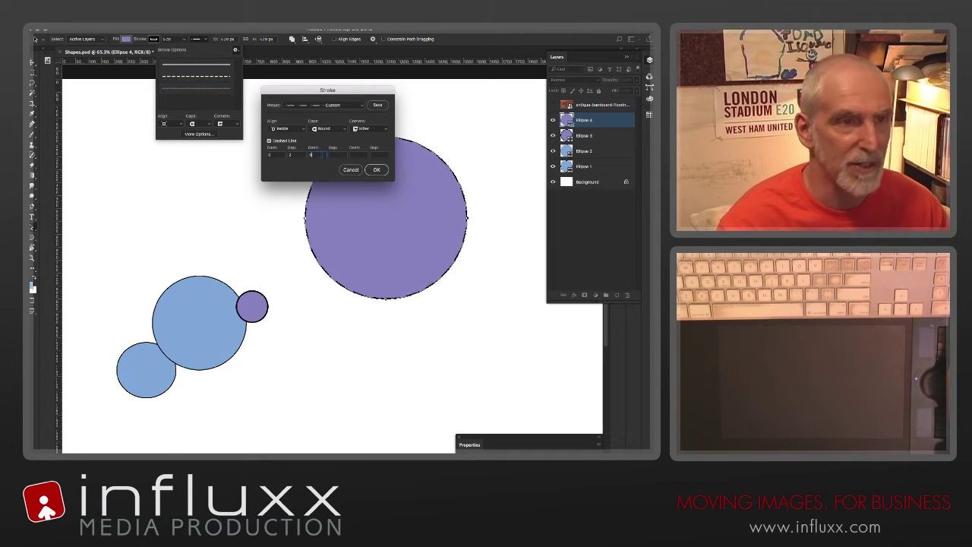
key(Tab)
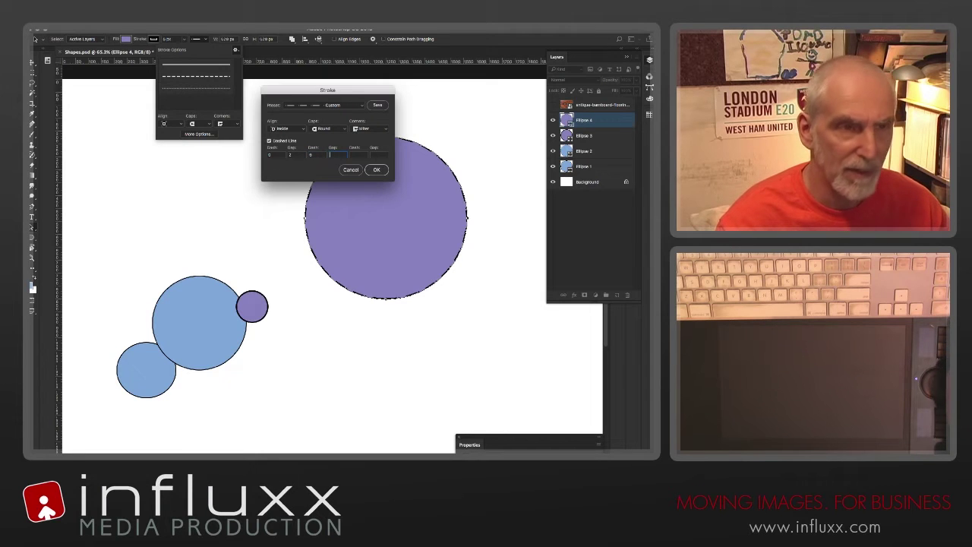
text(4)
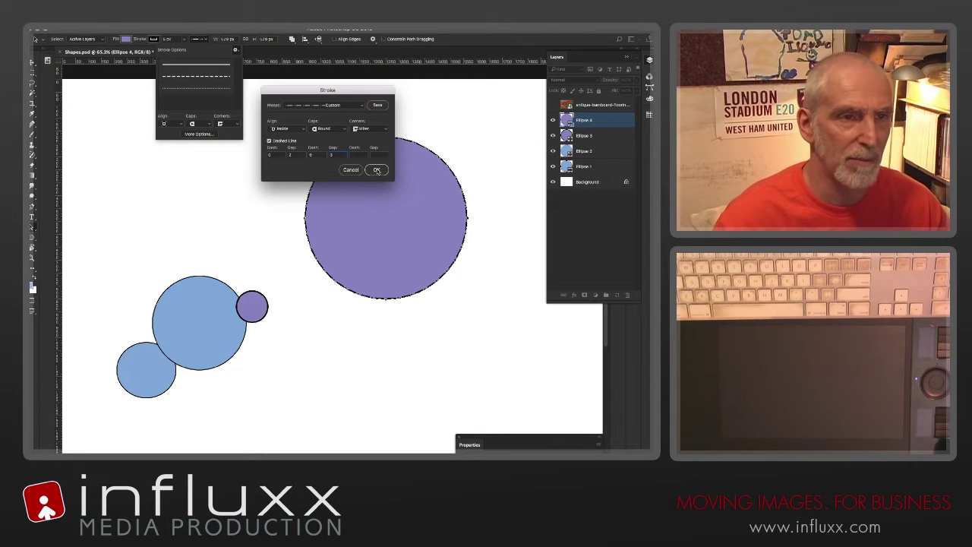
click(376, 170)
click(578, 208)
click(581, 212)
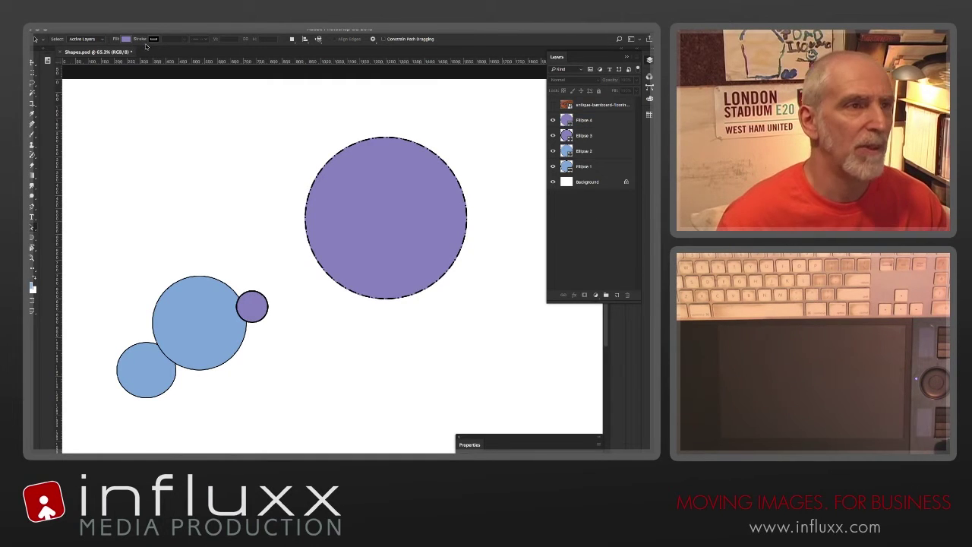
Step: Thicken the dashed stroke of the large purple circle on Ellipse 4 to about 37 px
click(602, 121)
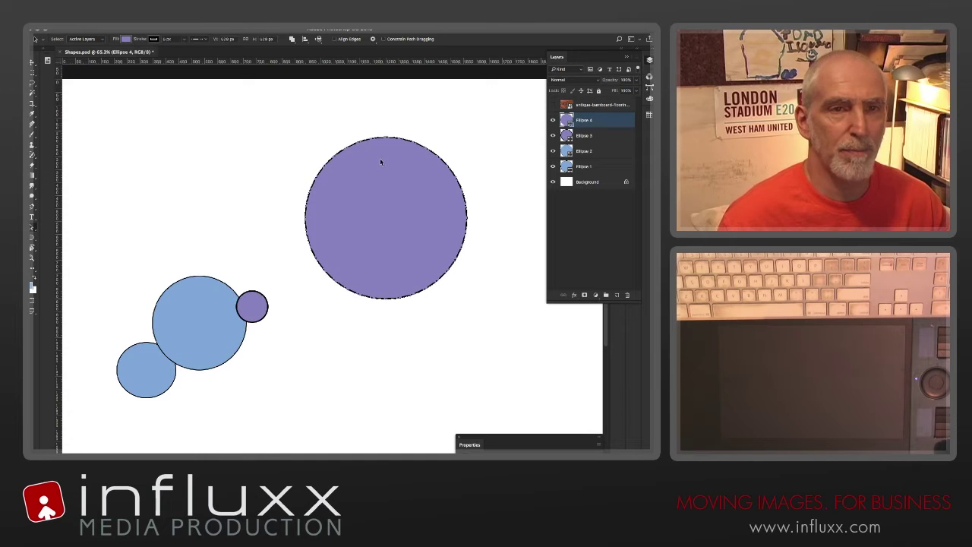
click(200, 39)
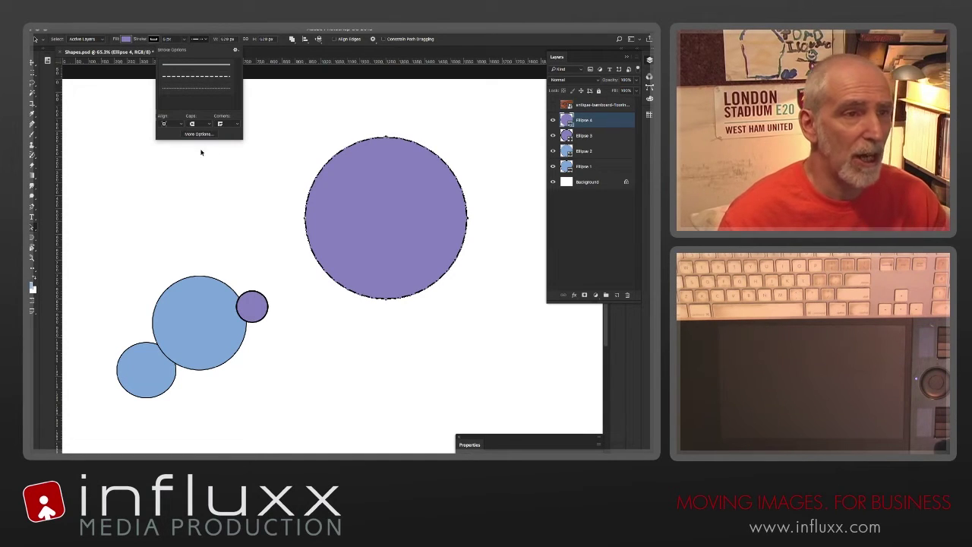
click(169, 39)
click(183, 41)
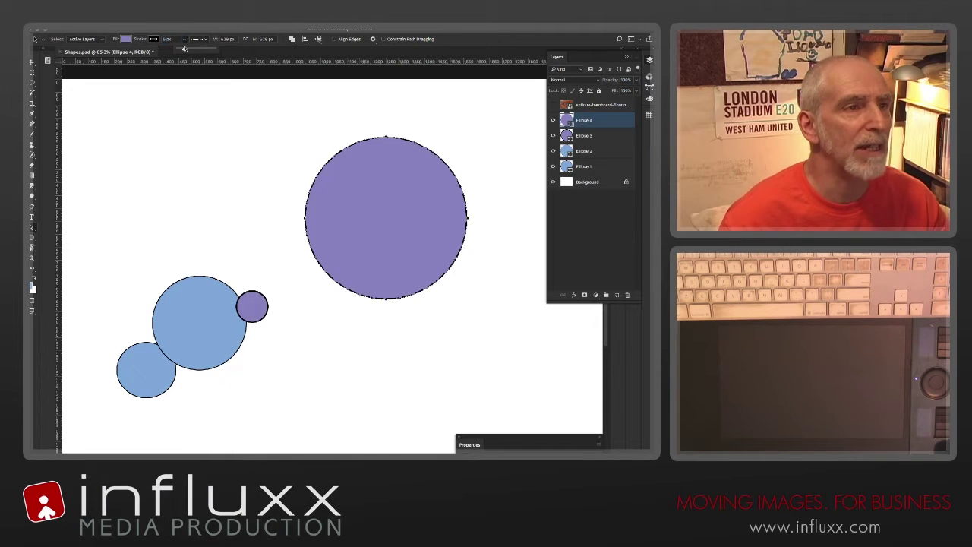
drag(185, 50, 188, 49)
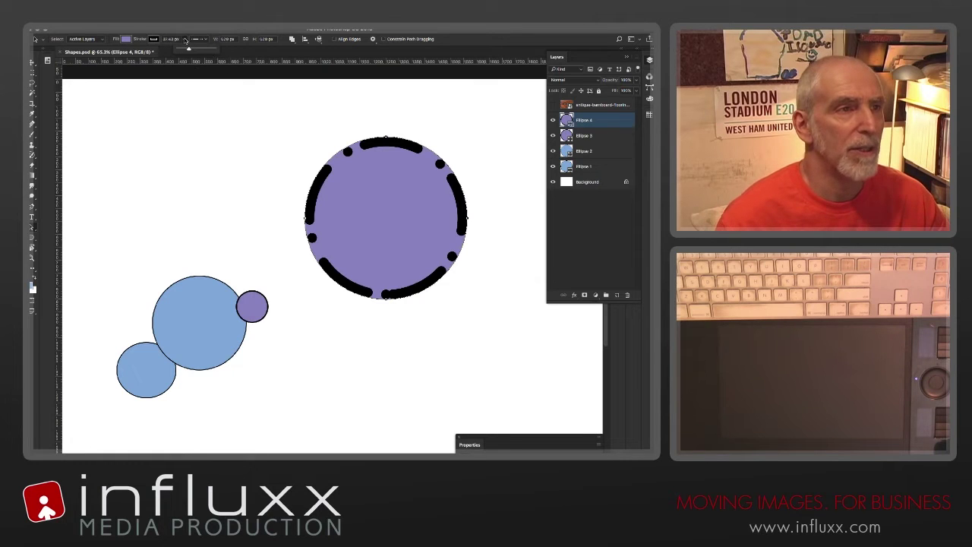
click(186, 39)
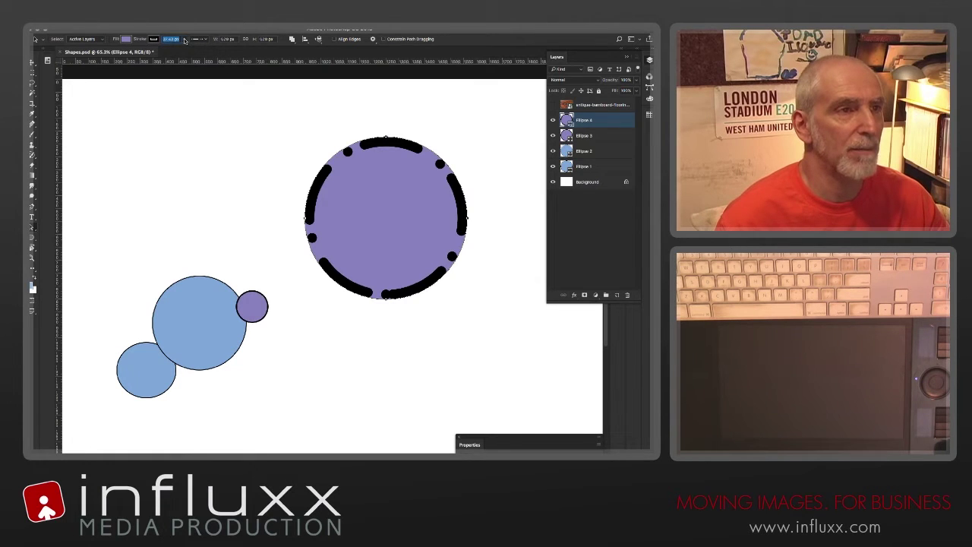
click(185, 40)
Step: Align the large purple circle's stroke to the centre of its path, with the circle viewed at 100%
click(207, 40)
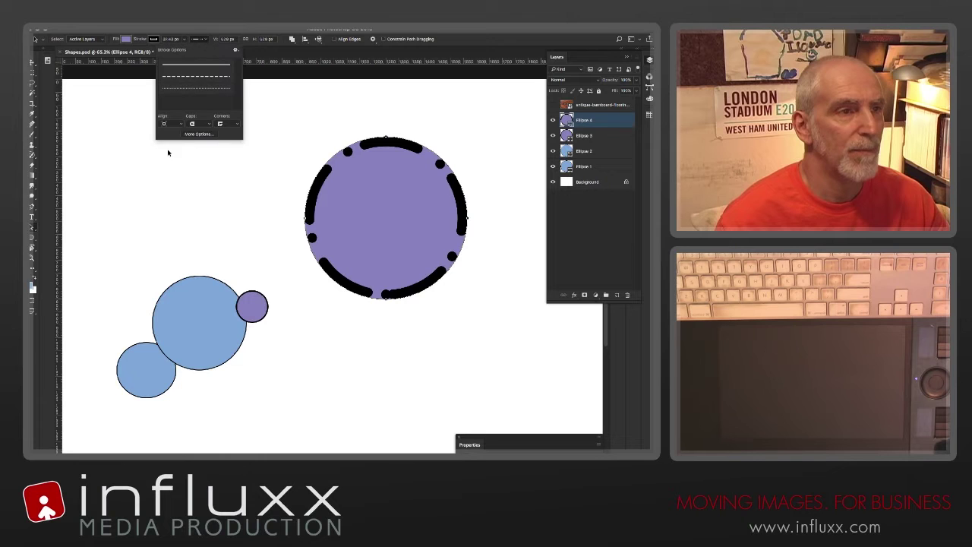
click(179, 124)
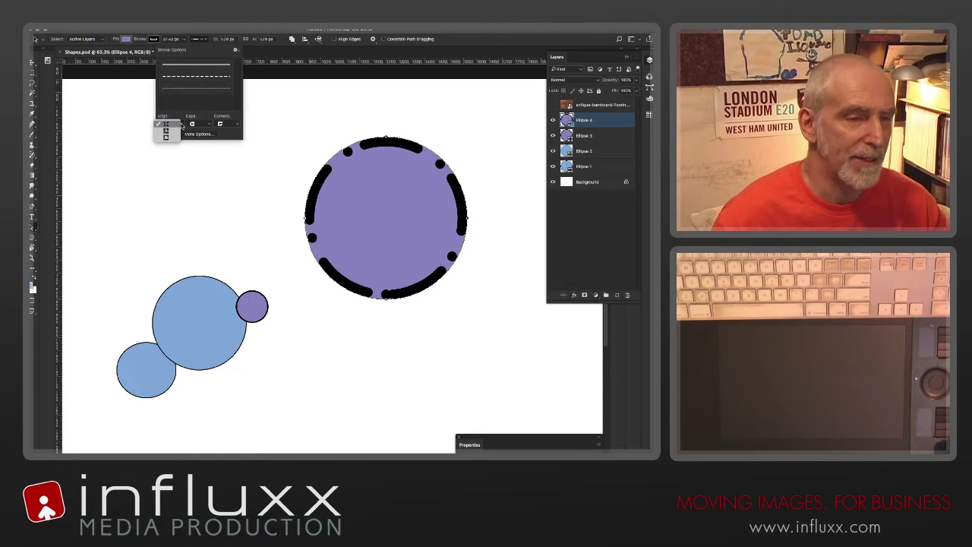
click(582, 236)
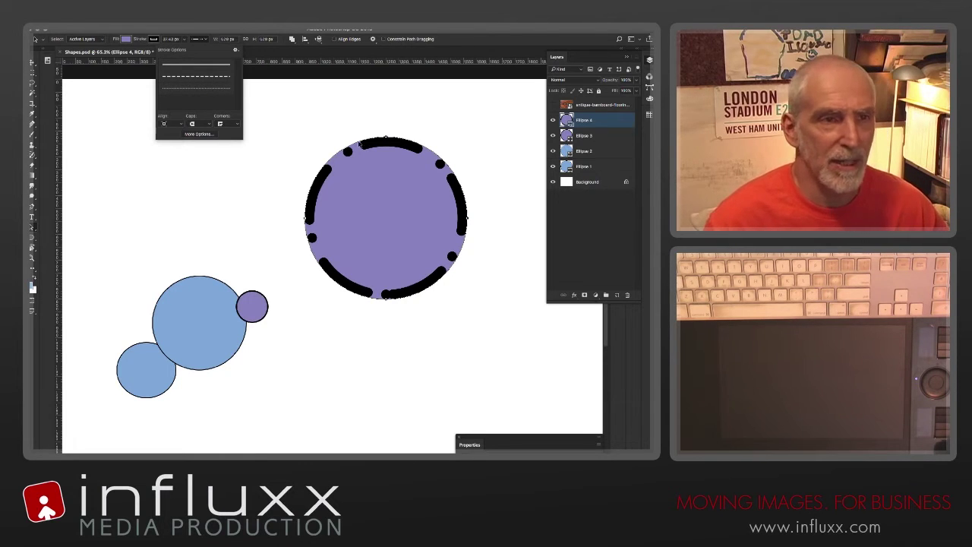
click(357, 164)
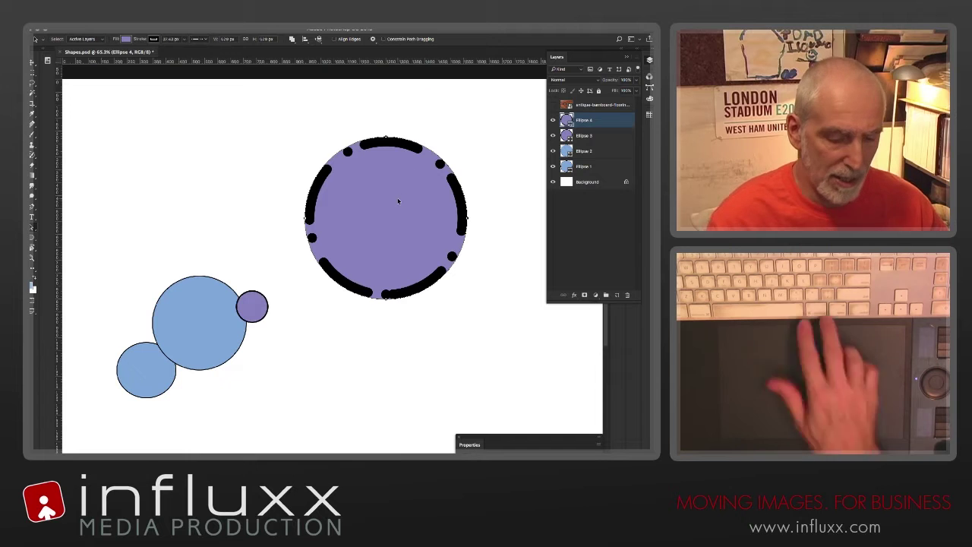
key(ctrl+1)
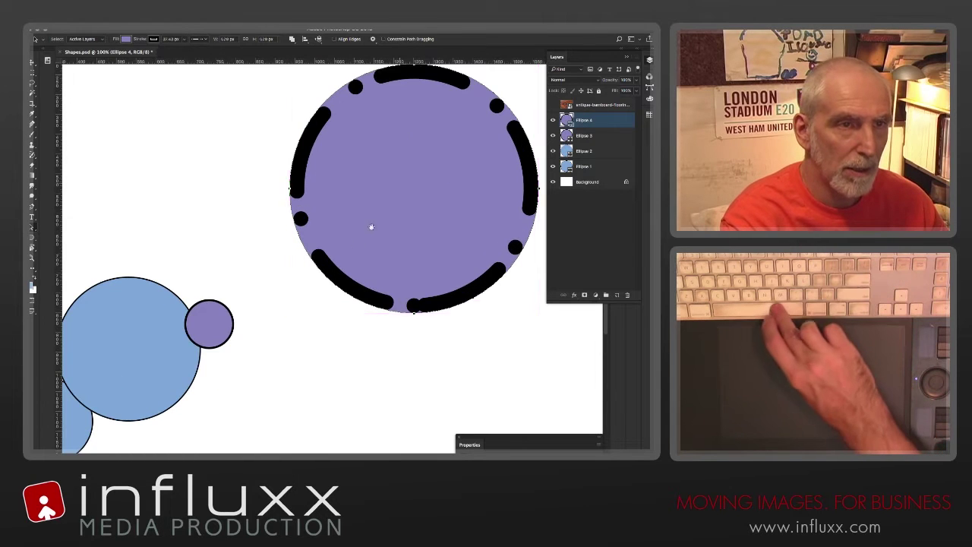
drag(372, 225, 314, 275)
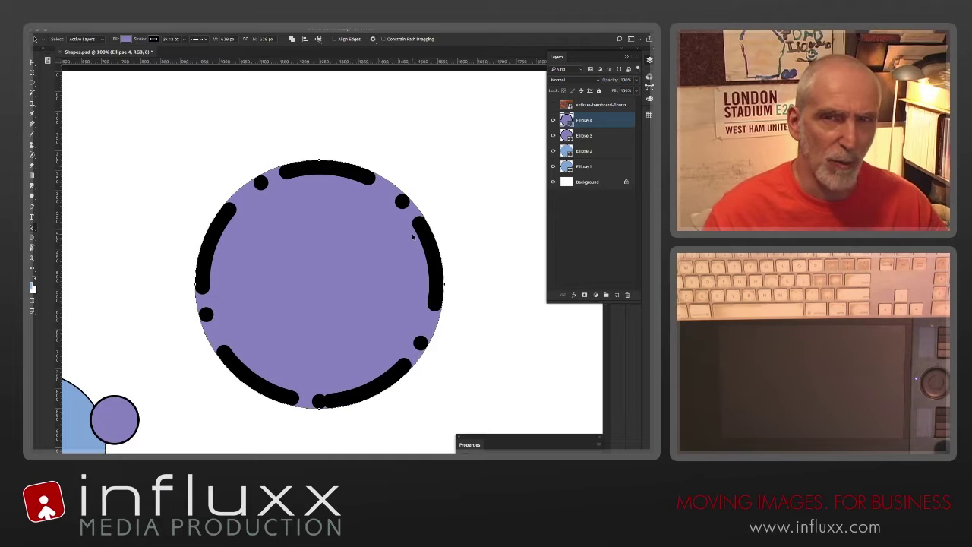
click(592, 235)
click(601, 121)
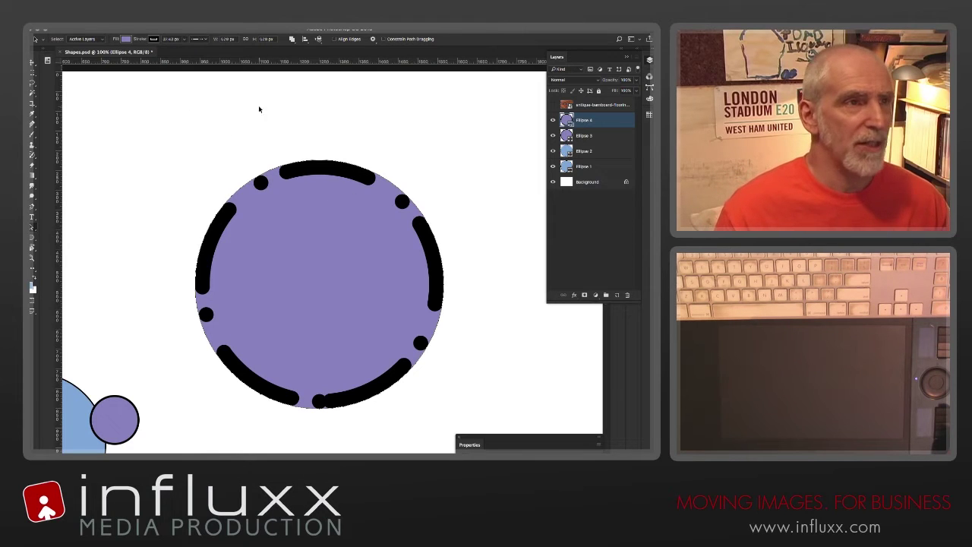
click(206, 41)
click(180, 126)
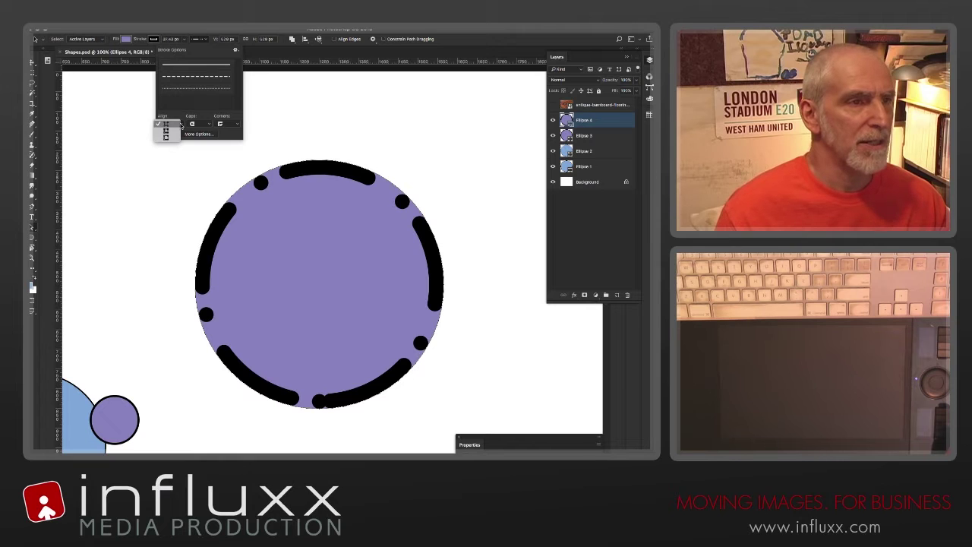
click(167, 137)
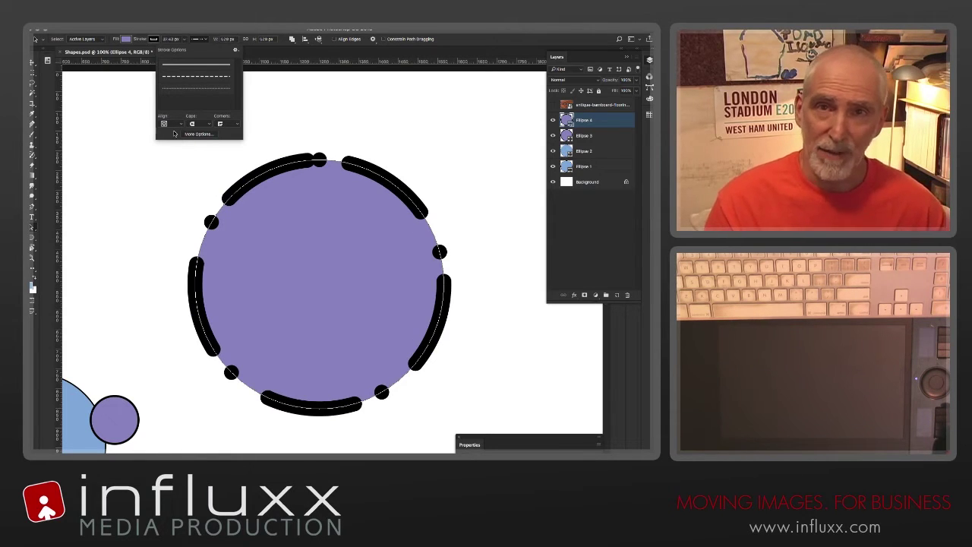
Step: Try a thicker stroke on the large purple circle, reduce it to about 24 px, and align it outside the path
click(156, 74)
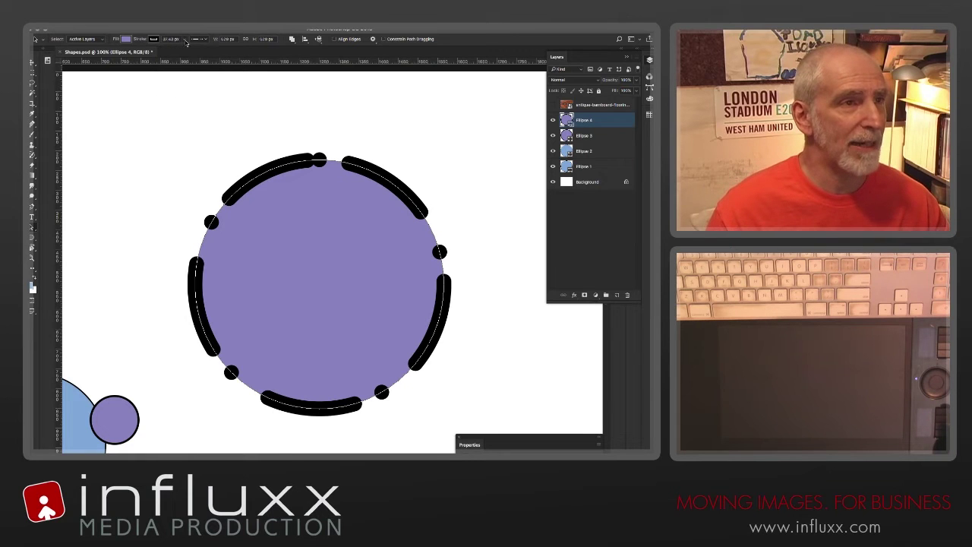
drag(186, 42, 189, 50)
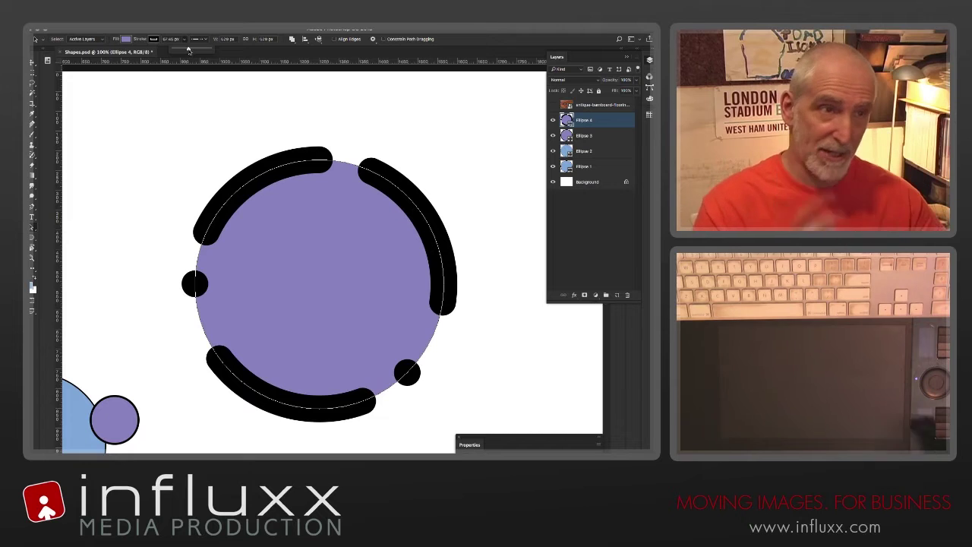
drag(188, 50, 181, 44)
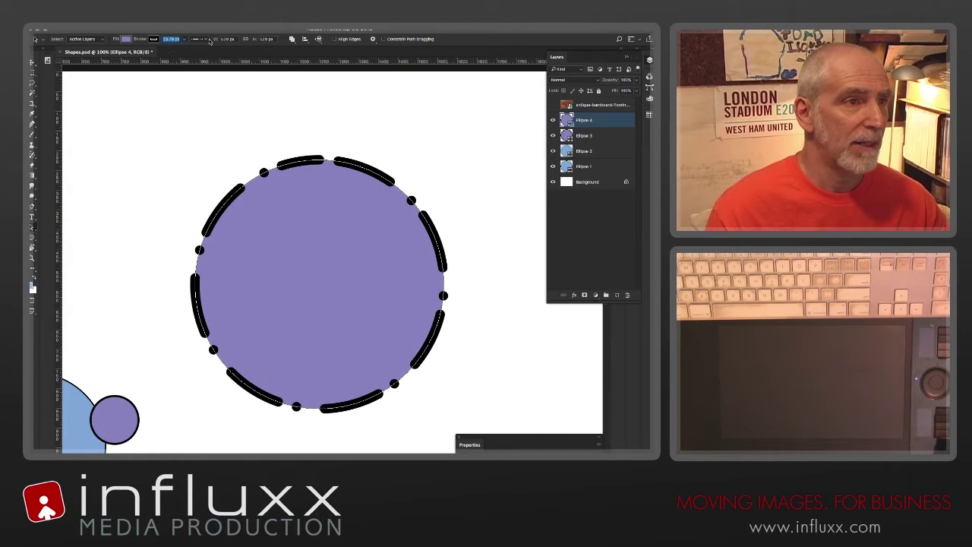
click(208, 40)
click(180, 123)
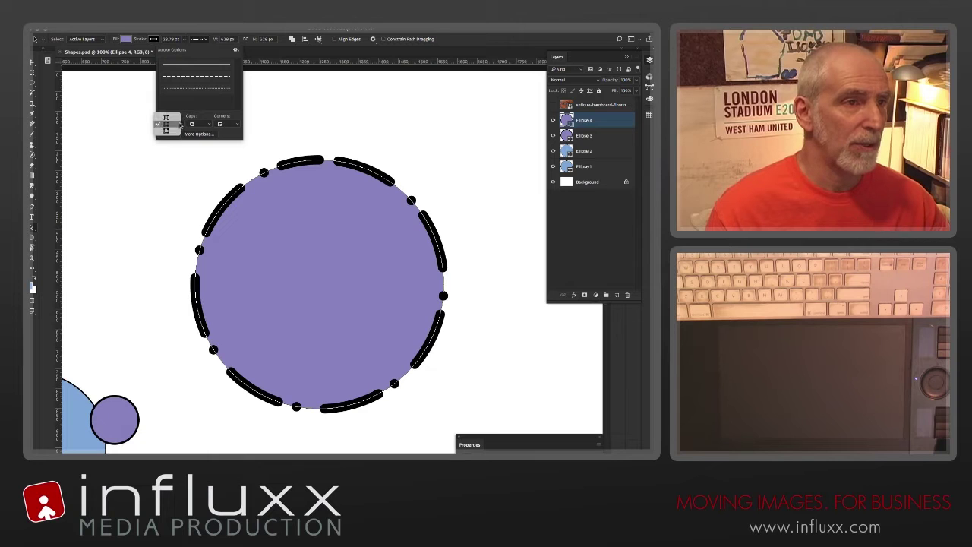
click(168, 133)
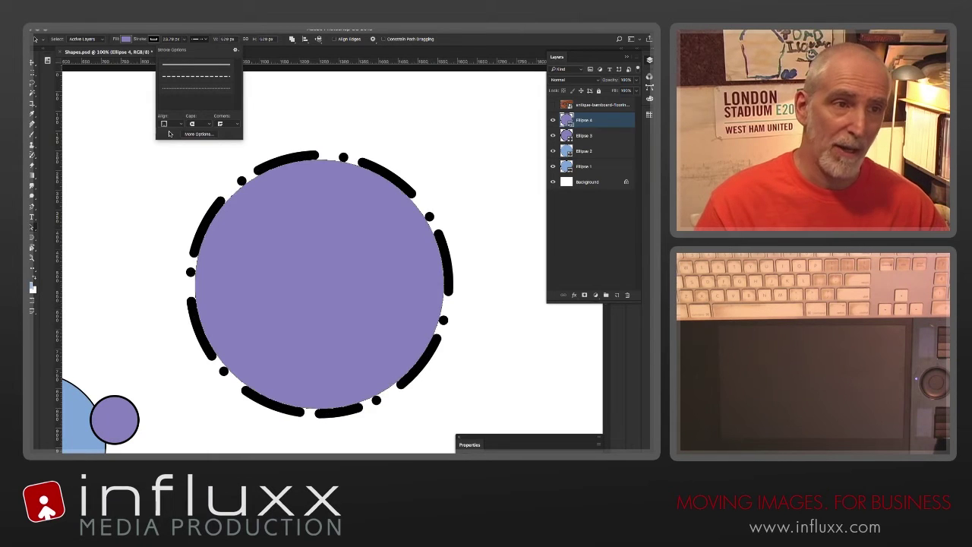
Step: Set the large purple circle's stroke width to about 40 px and change its stroke style to a solid line
click(183, 44)
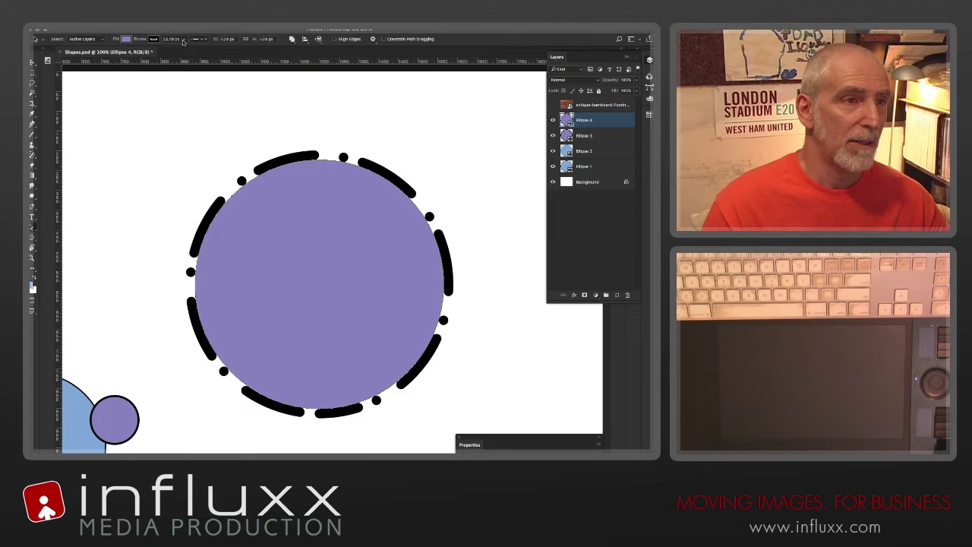
click(183, 41)
drag(186, 49, 192, 50)
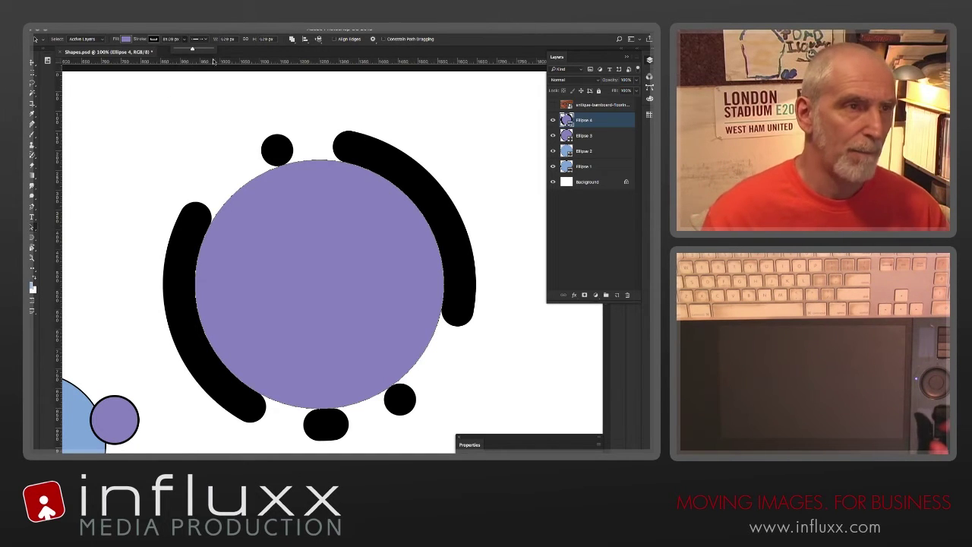
drag(204, 55, 186, 50)
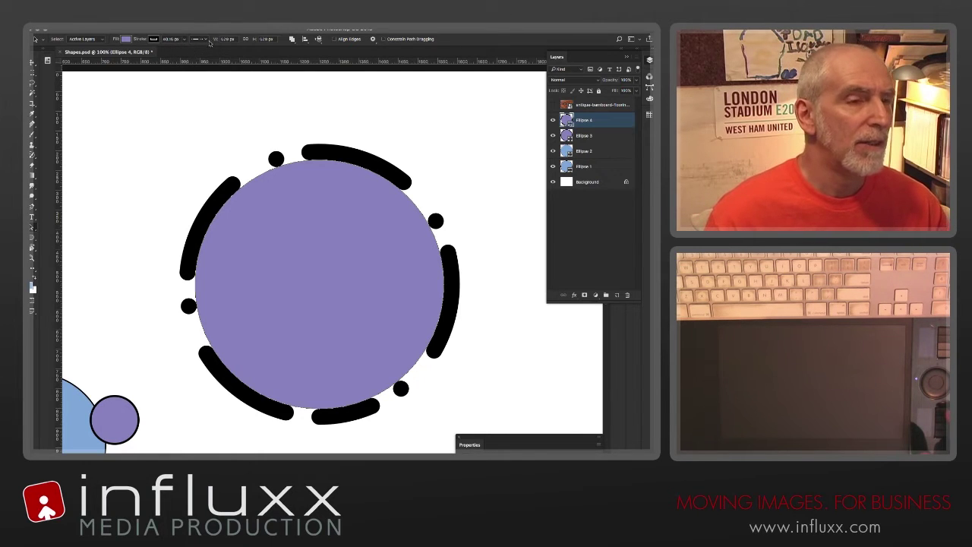
click(208, 39)
click(193, 68)
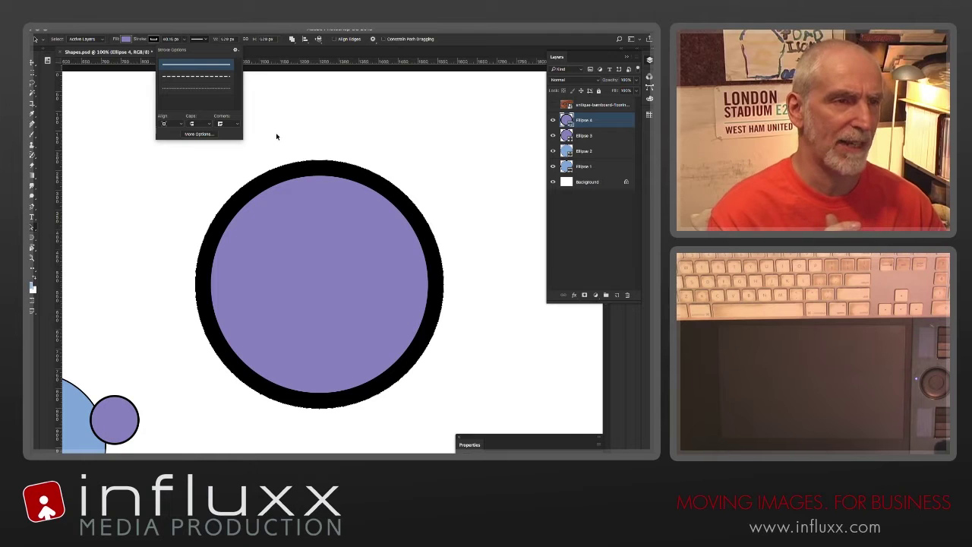
Step: Delete the large purple circle on Ellipse 4 and activate the Ellipse tool
click(305, 220)
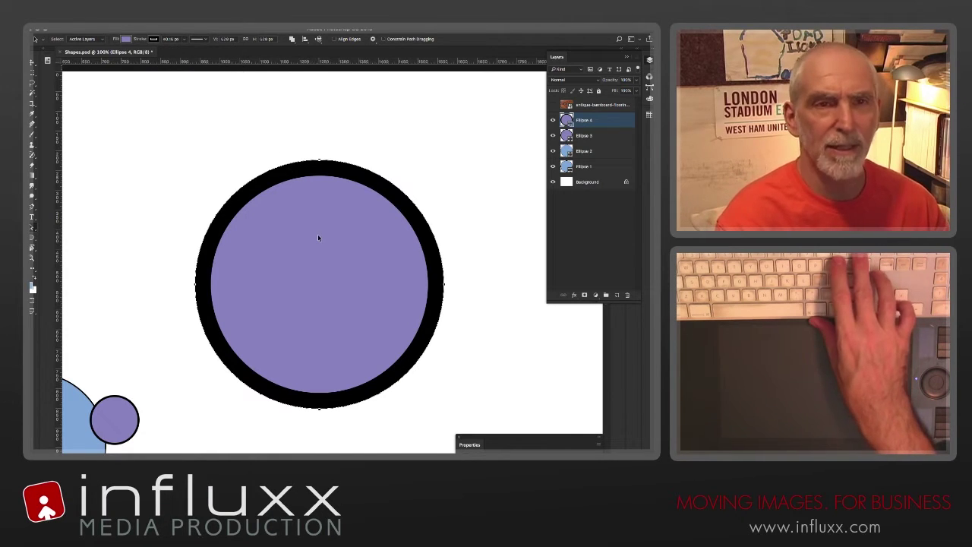
key(Delete)
key(u)
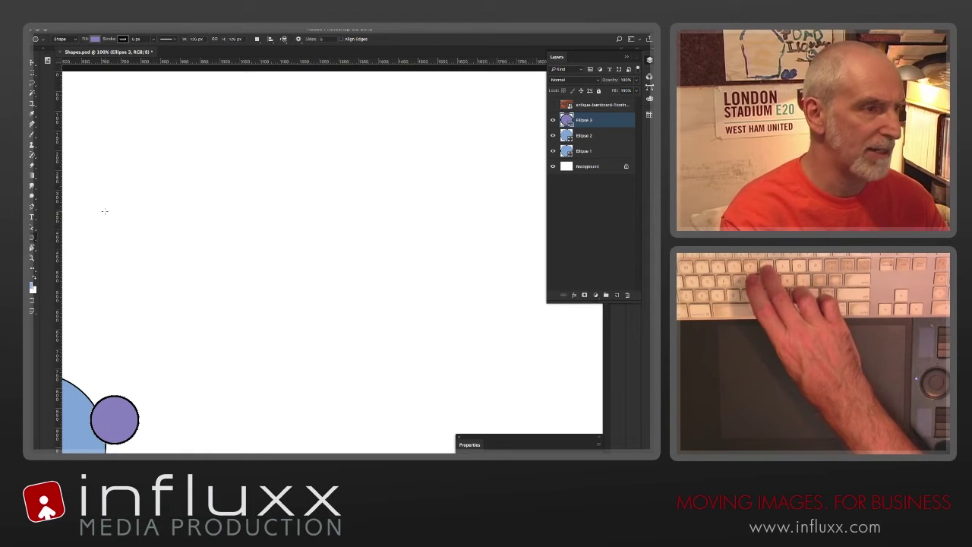
Step: Draw a purple five-pointed star with rounded tips in the empty canvas area and move it towards the canvas centre
drag(241, 167, 250, 246)
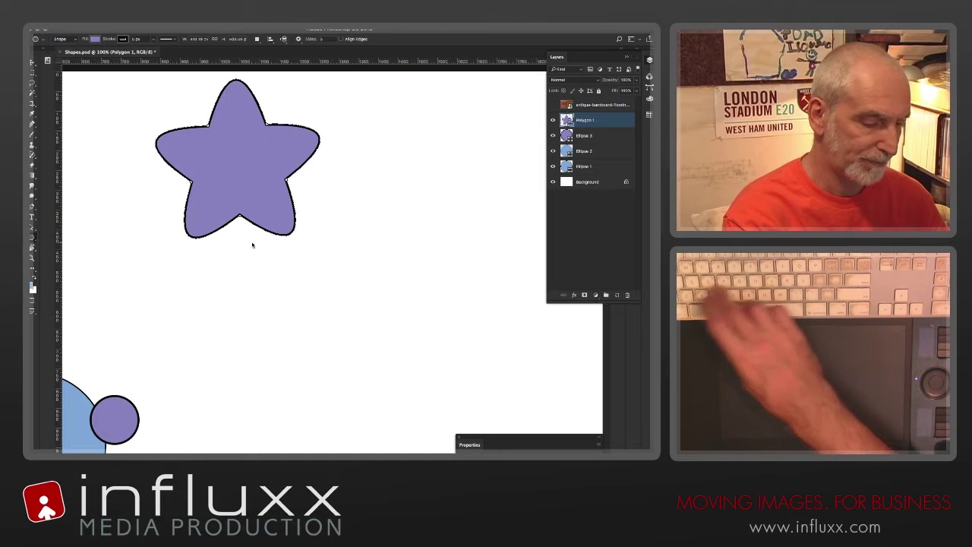
key(a)
drag(248, 162, 316, 244)
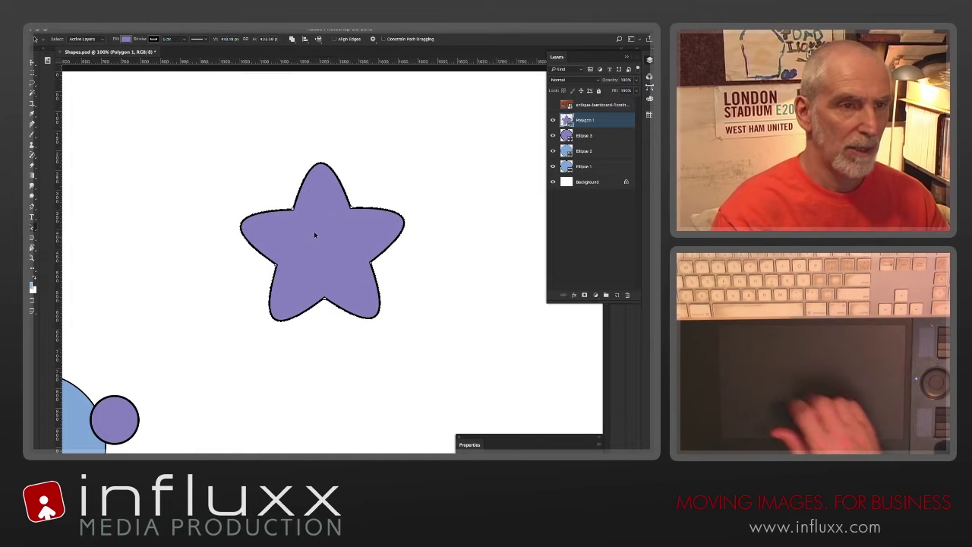
Step: Enlarge the purple star proportionally around its centre with Free Transform
key(ctrl+t)
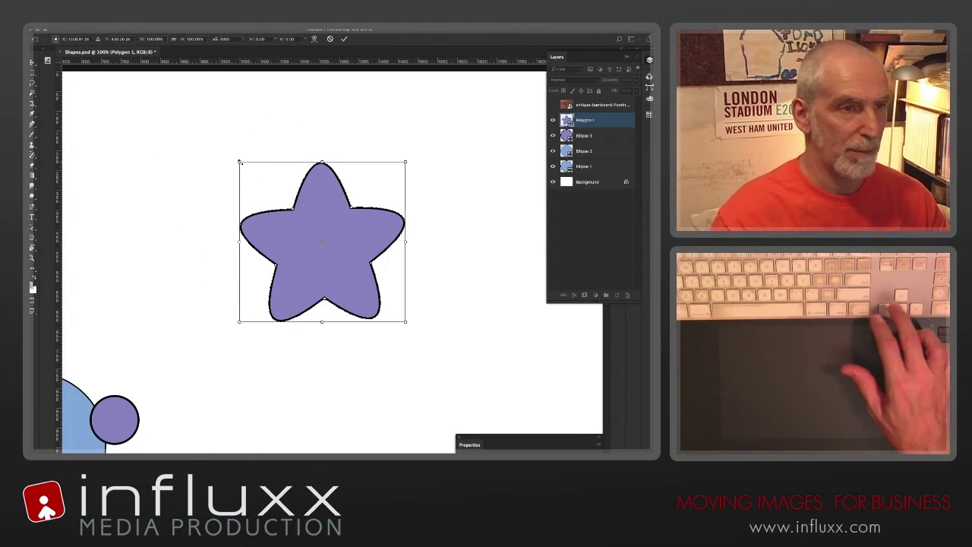
drag(241, 164, 202, 126)
key(Return)
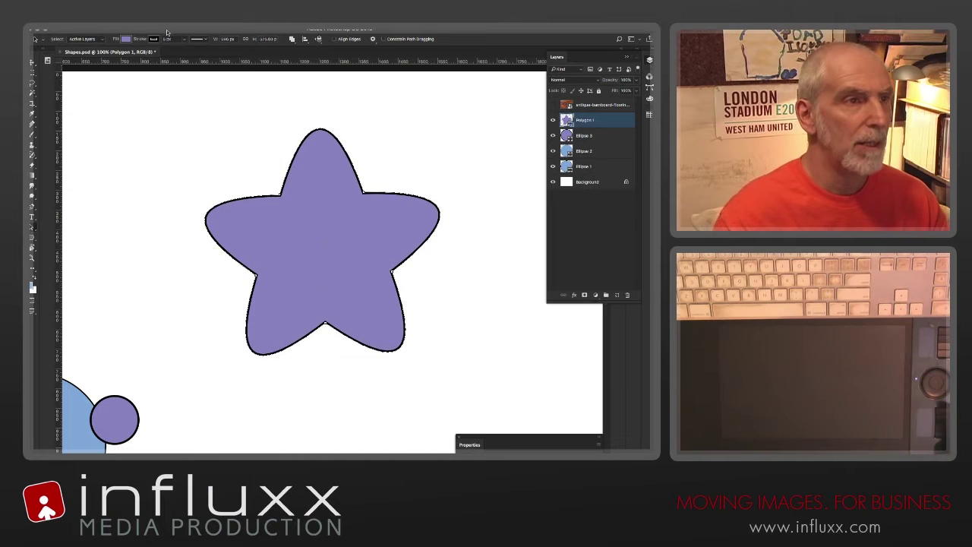
Step: Thicken the star's black stroke considerably and align it outside the path
click(185, 40)
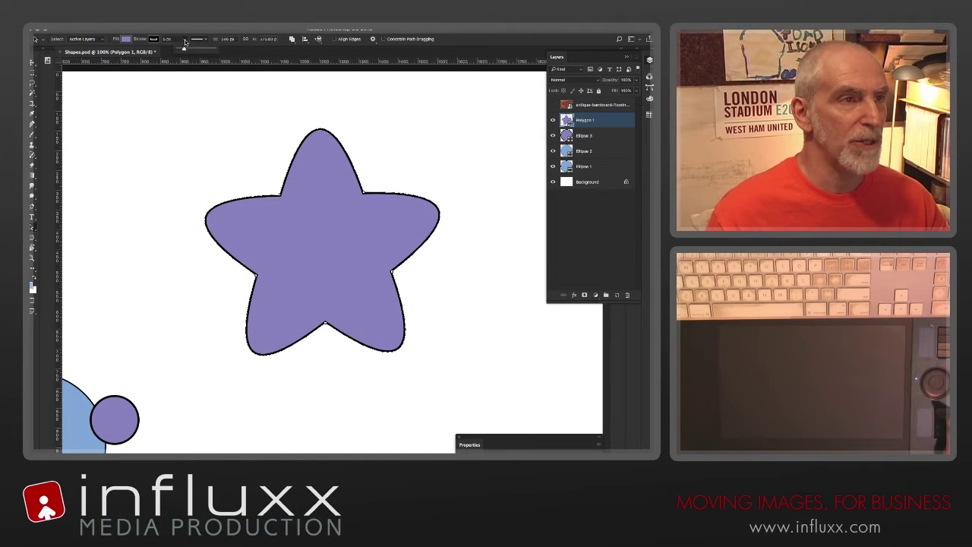
drag(183, 50, 191, 50)
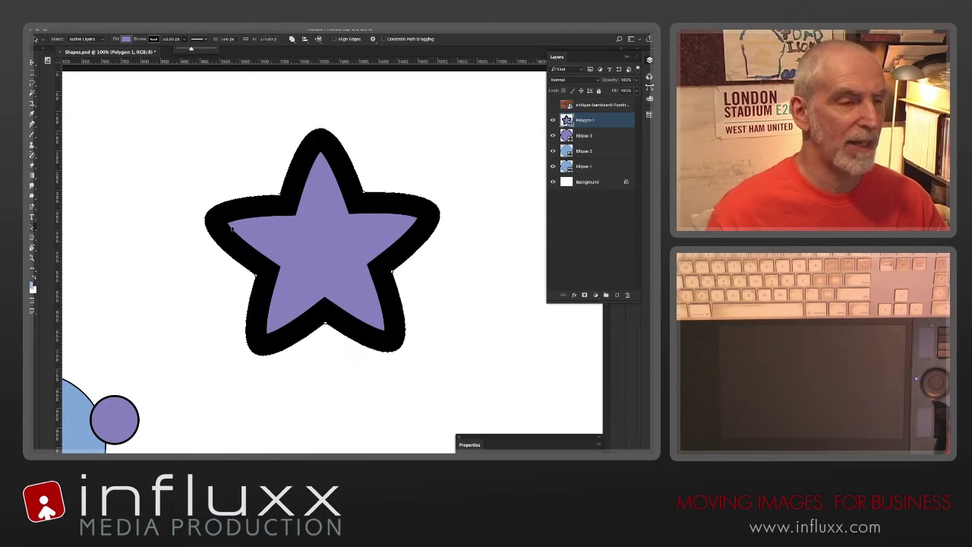
click(205, 40)
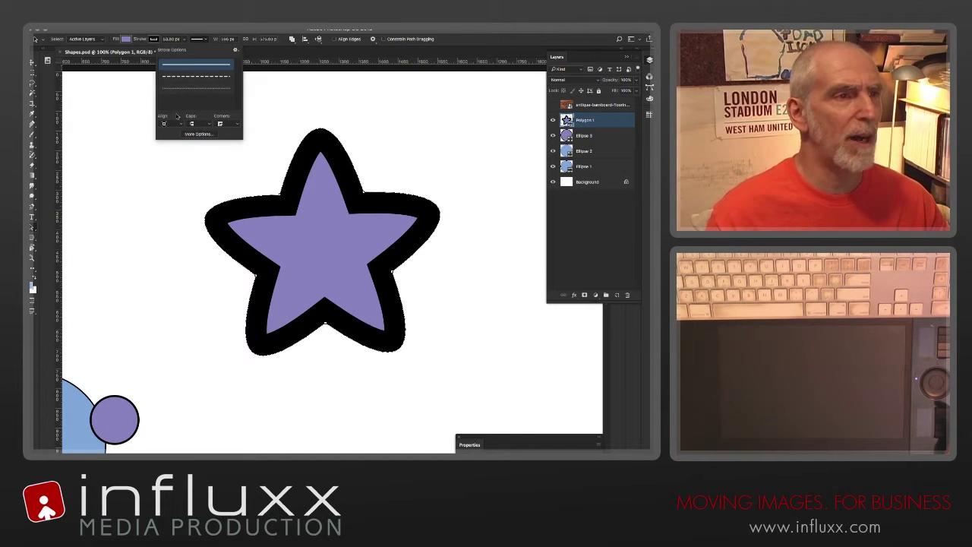
click(182, 125)
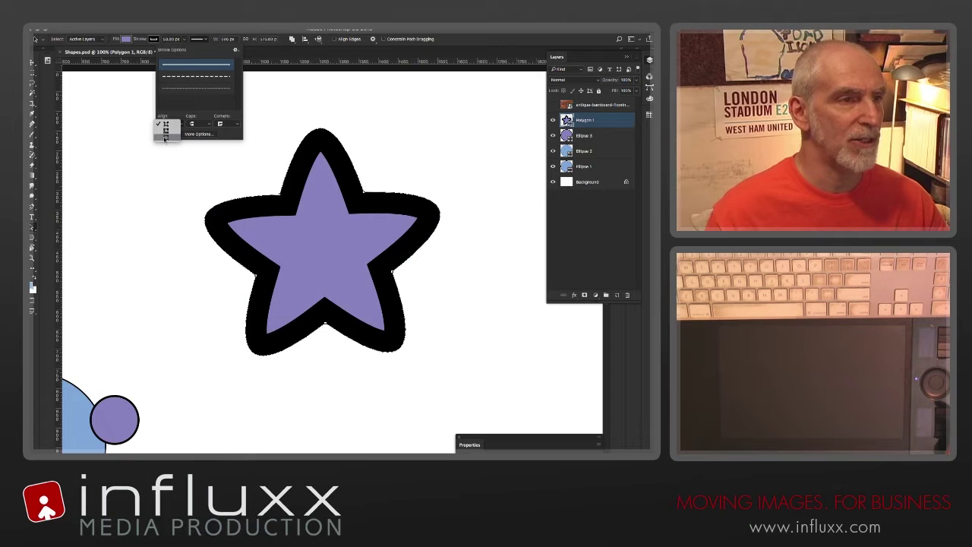
click(164, 139)
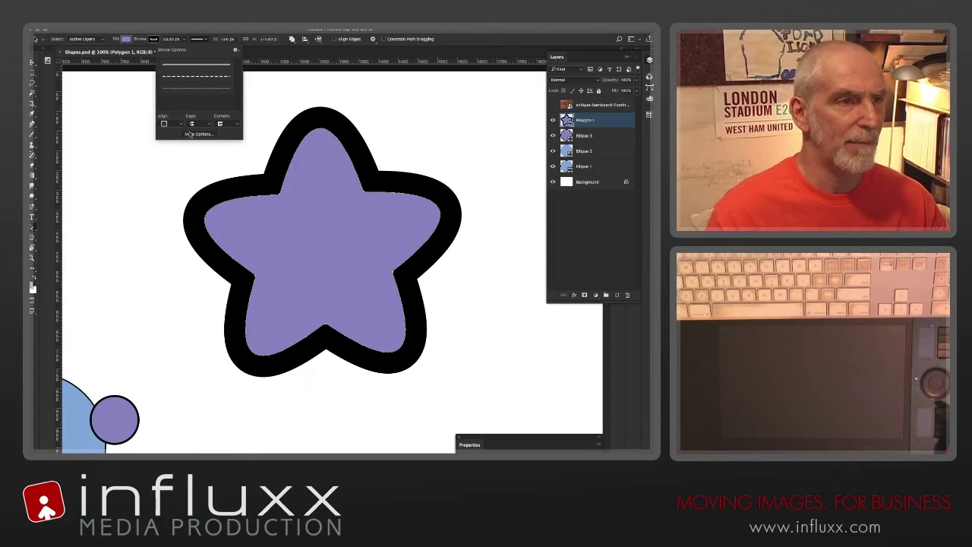
Step: Try the star's outside stroke with mitred corners, comparing them with round corners
click(236, 126)
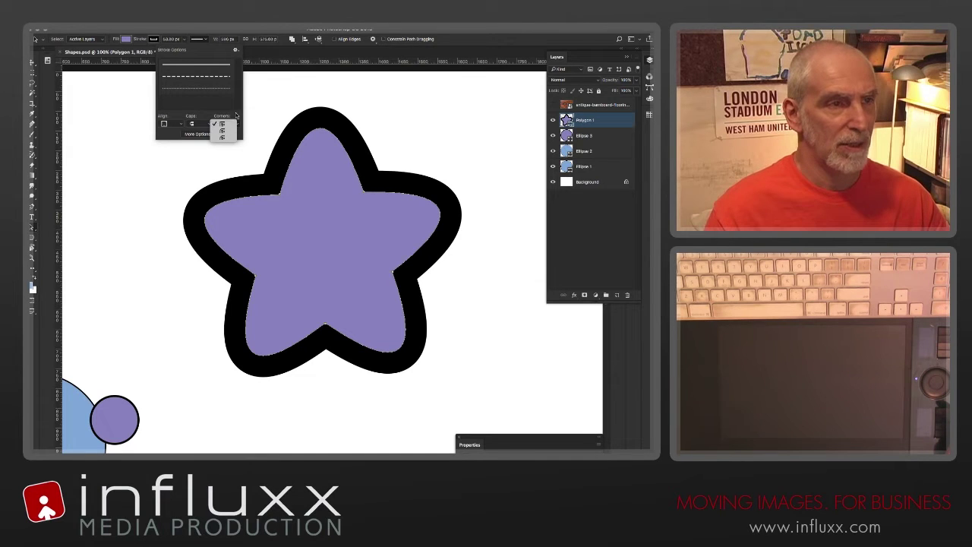
click(223, 125)
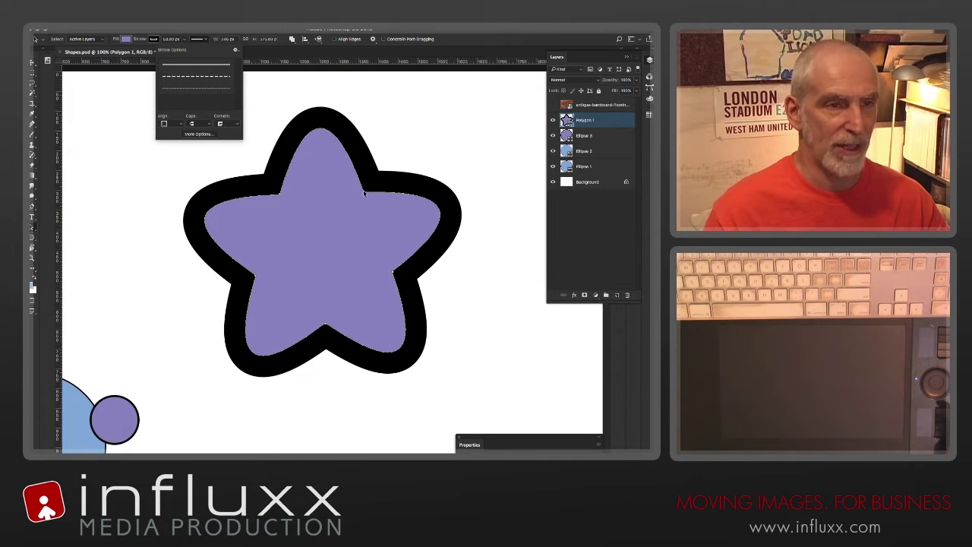
click(365, 194)
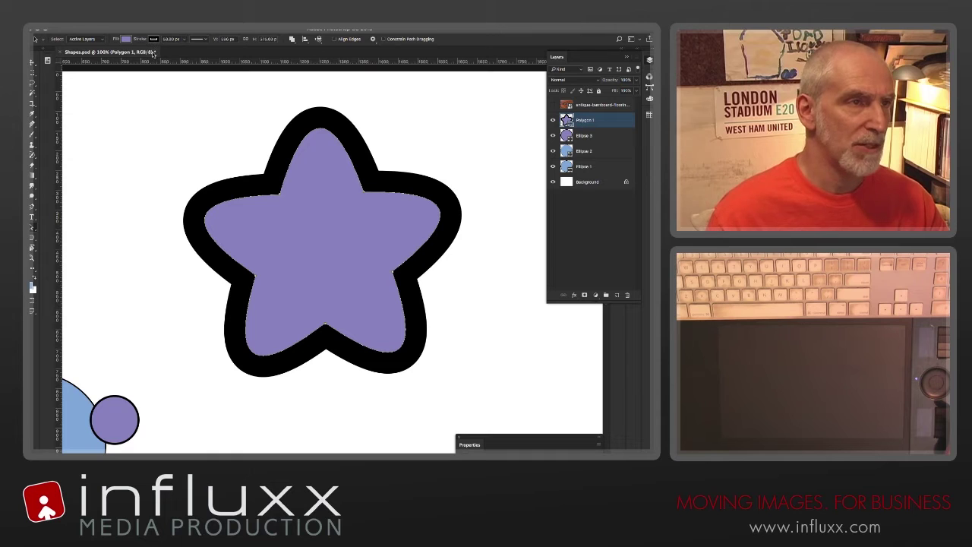
click(200, 39)
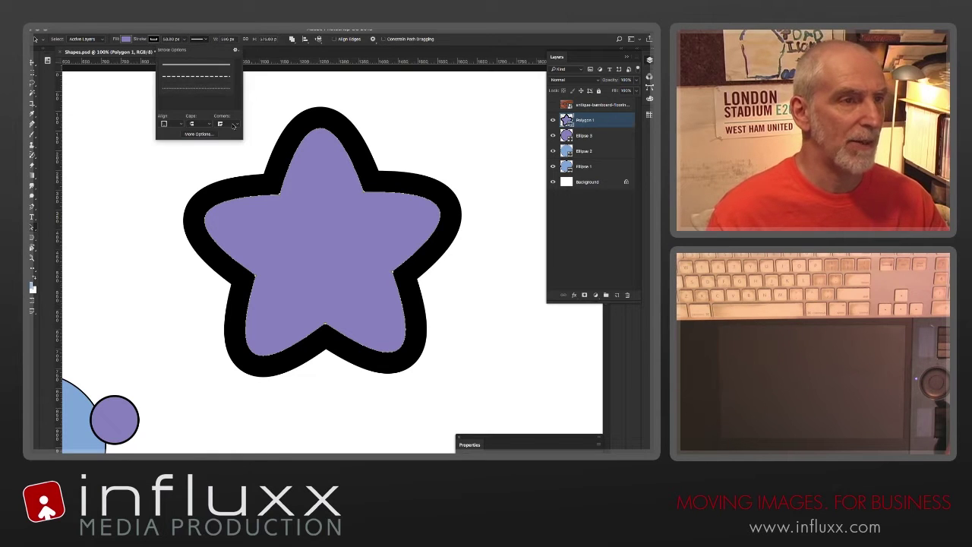
click(221, 124)
click(226, 134)
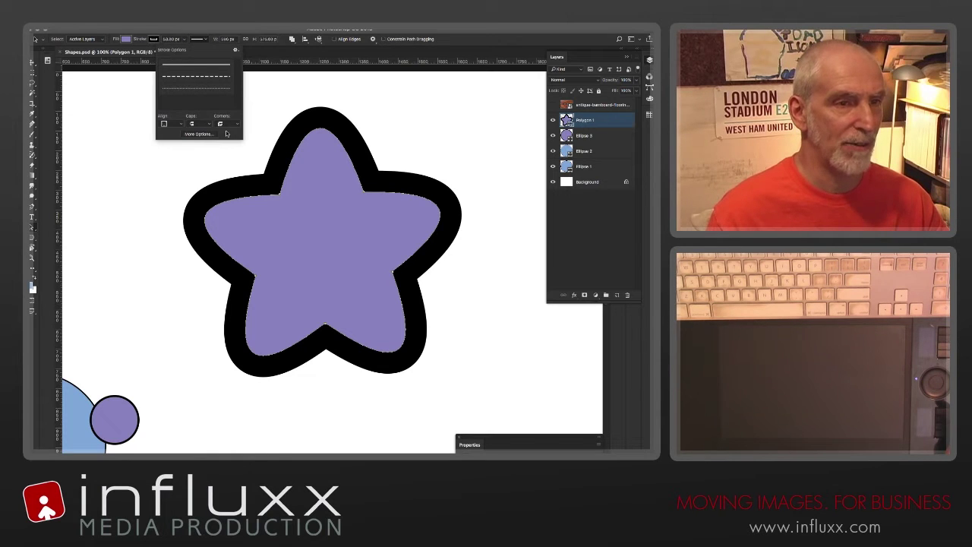
Step: Align the star's stroke to the centre of its path and set its corners to miter
click(182, 124)
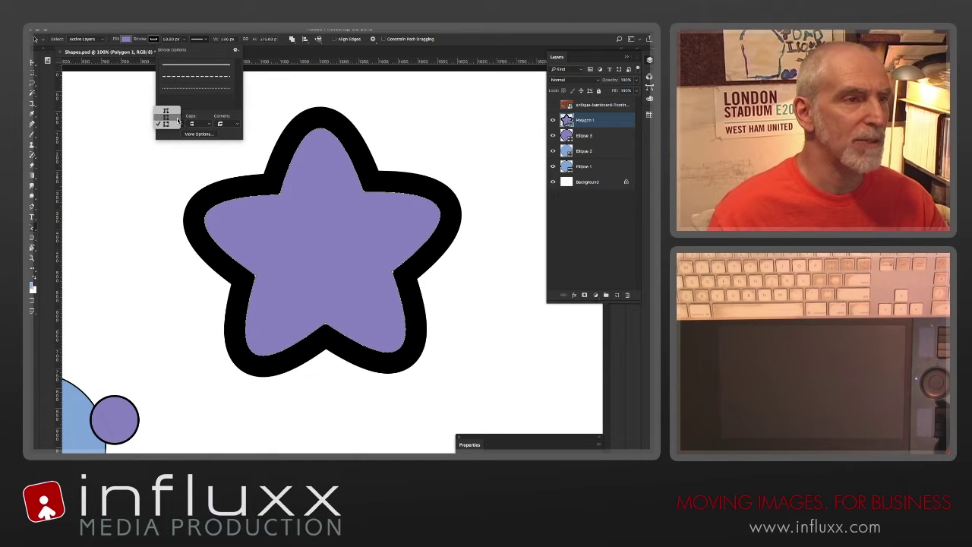
click(178, 118)
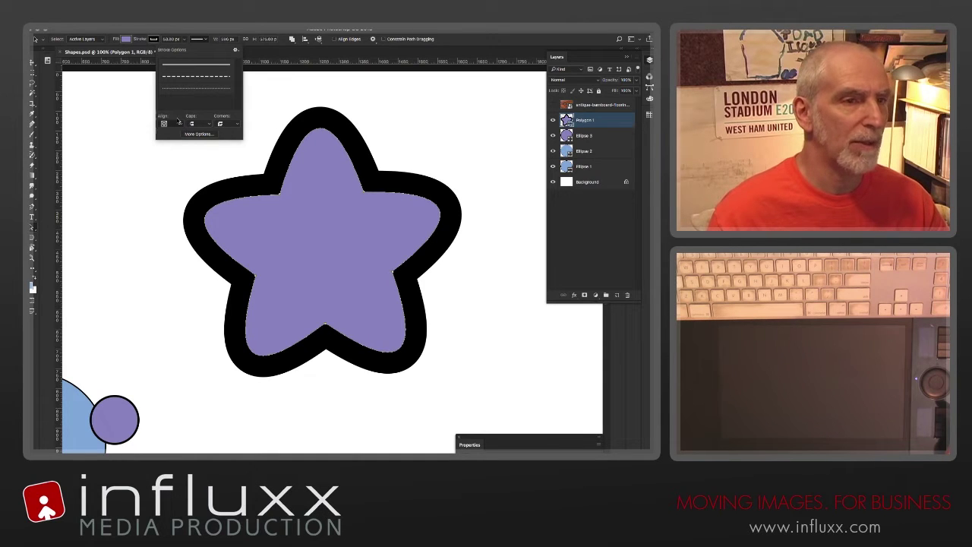
click(239, 126)
click(234, 120)
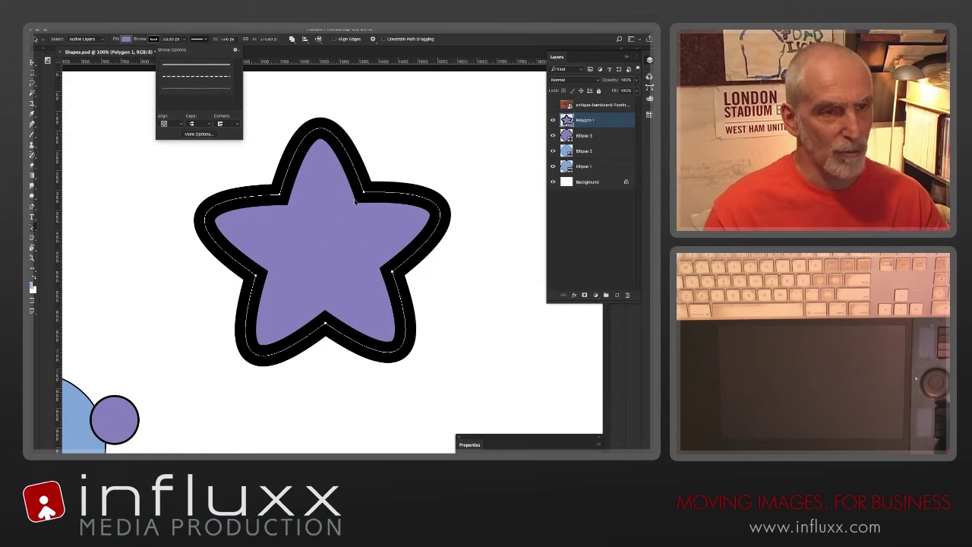
Step: Change the centred stroke's corners to round, with the star's upper inner corner viewed at 300%
key(super+equal)
key(super+equal)
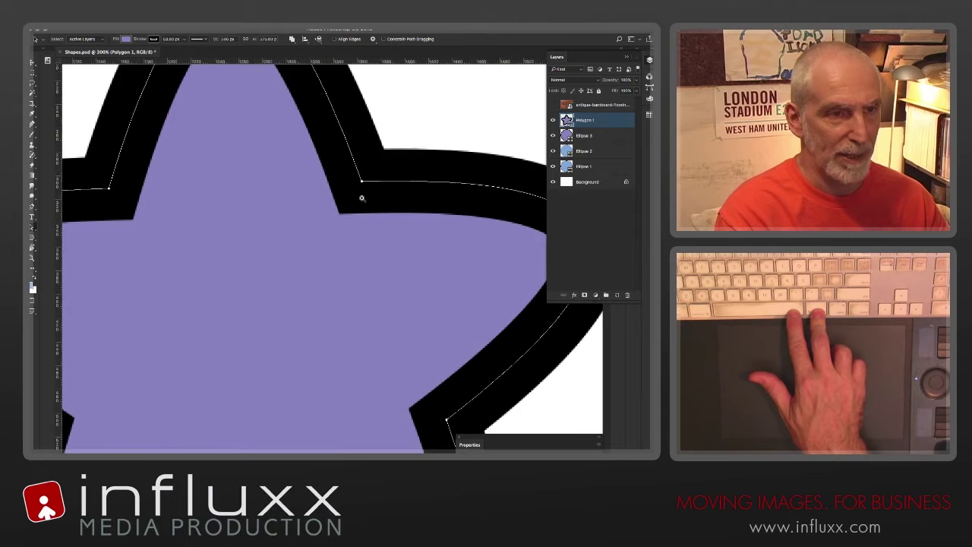
drag(361, 210, 320, 256)
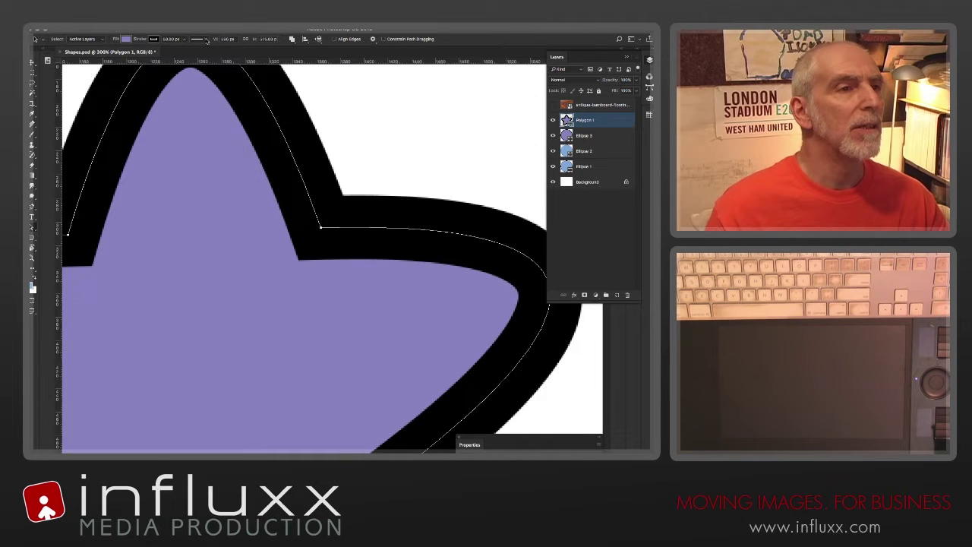
click(205, 39)
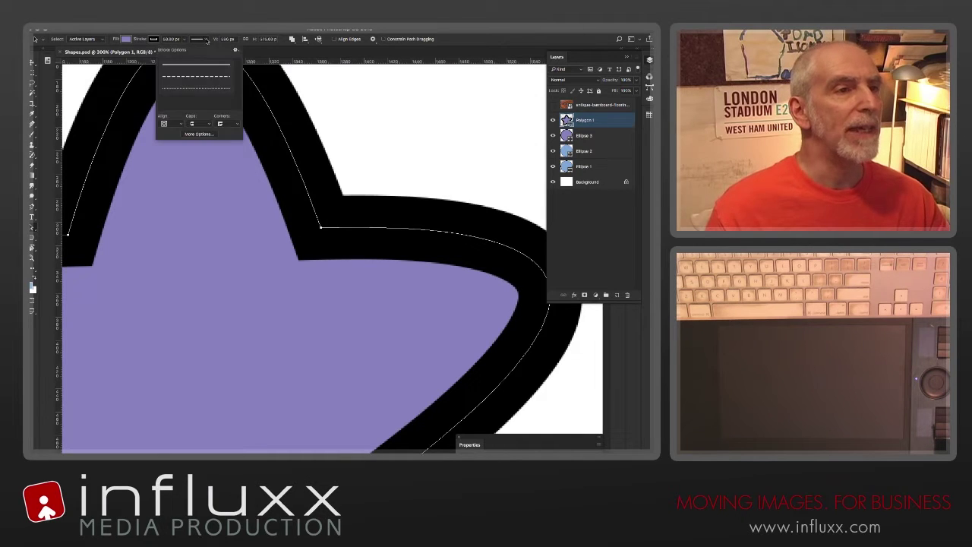
click(235, 124)
click(225, 130)
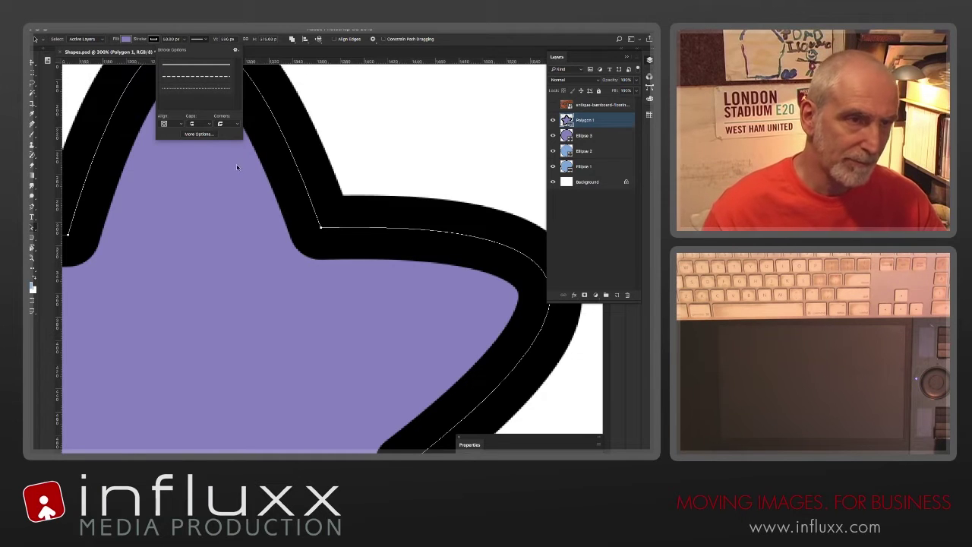
Step: Align the round-cornered stroke outside the star's path and examine the star's right arm
click(180, 124)
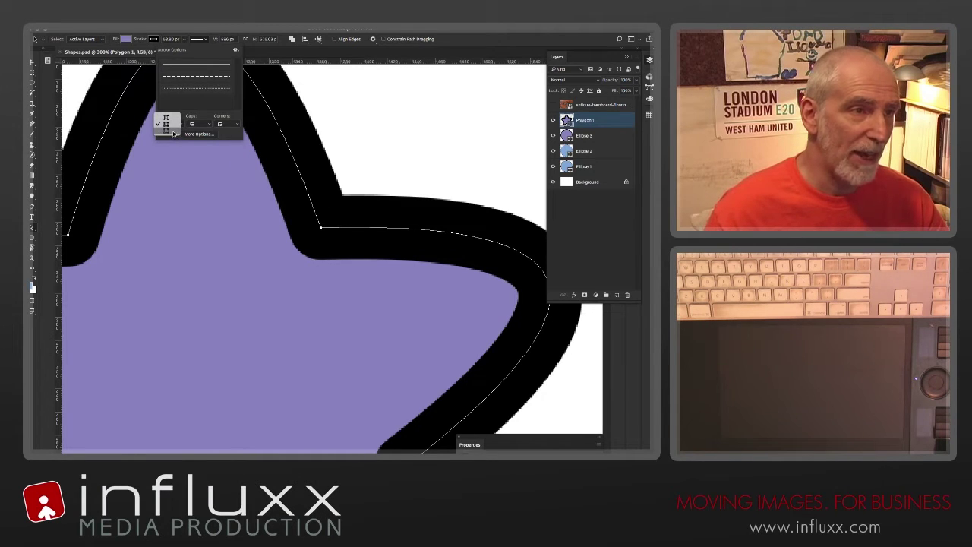
click(173, 134)
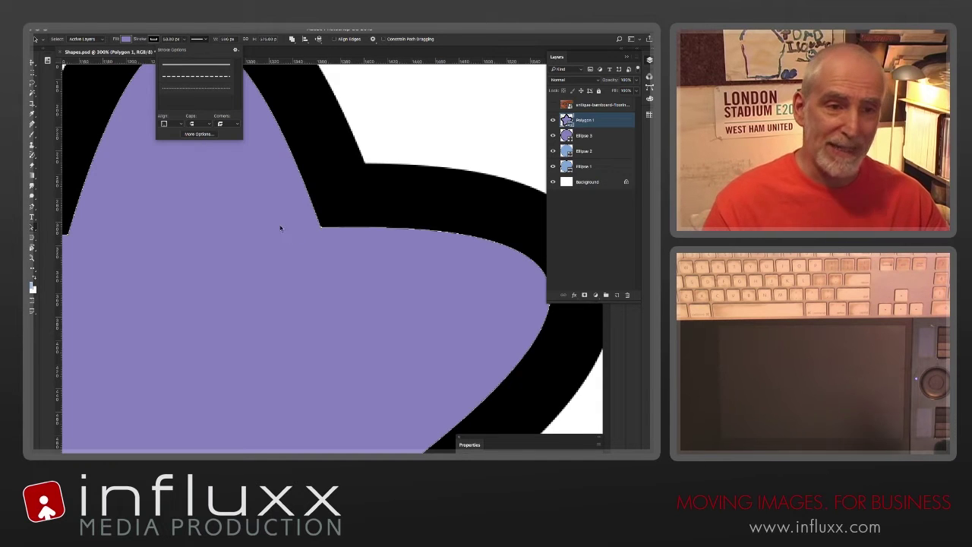
drag(390, 213, 284, 208)
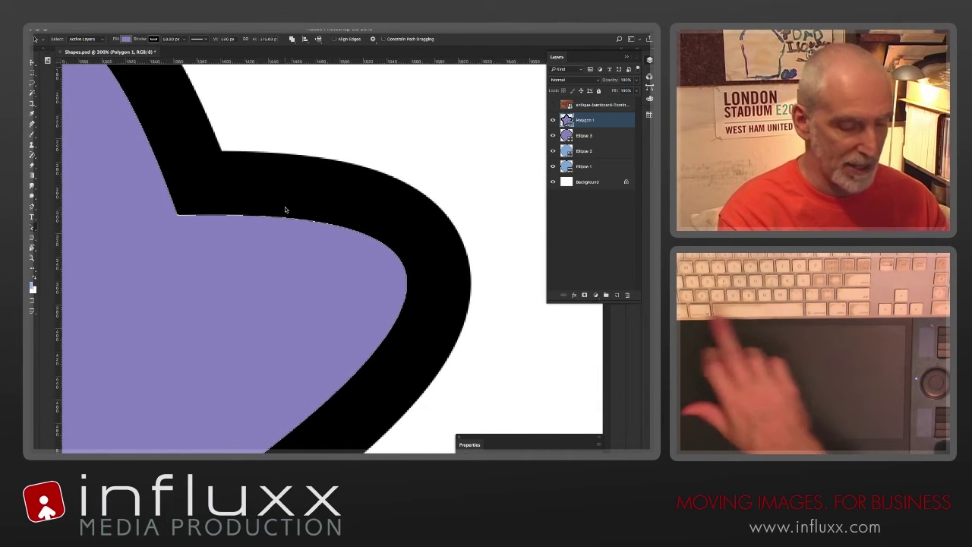
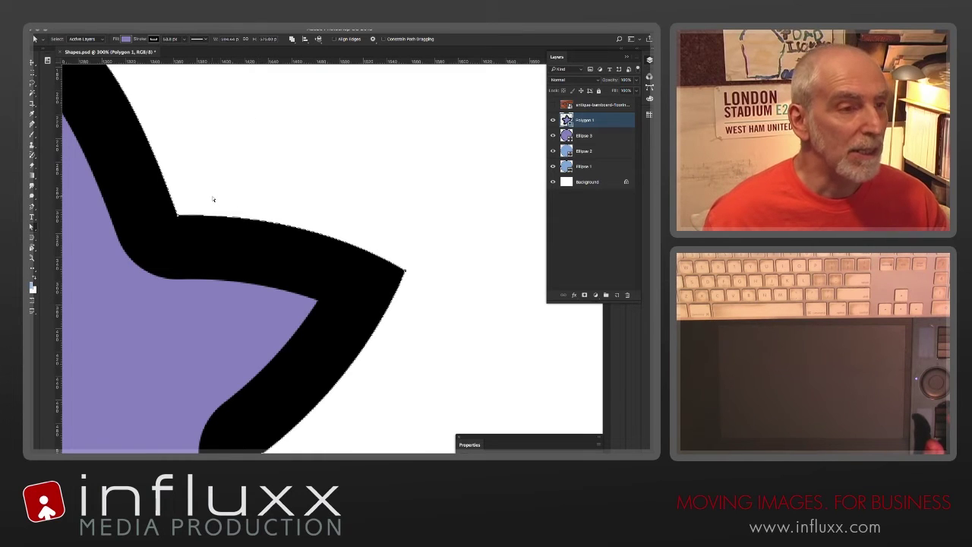
Step: Set the corners of the star's inside-aligned stroke to bevel and show the whole star at 100%
click(205, 40)
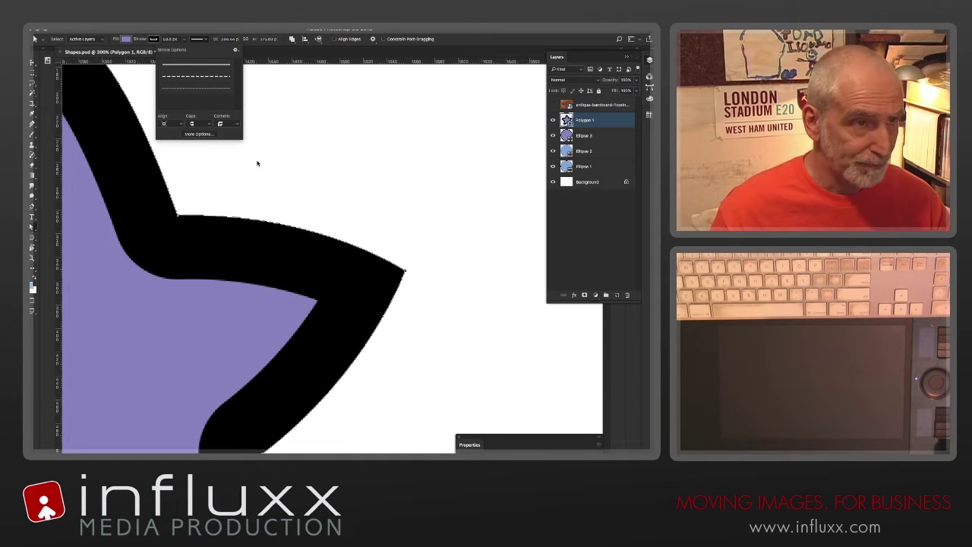
click(229, 123)
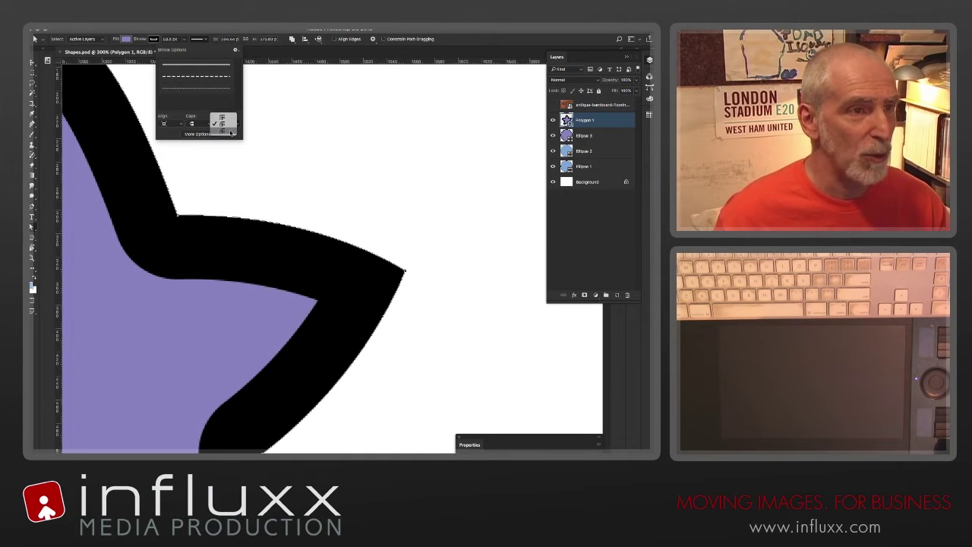
click(222, 117)
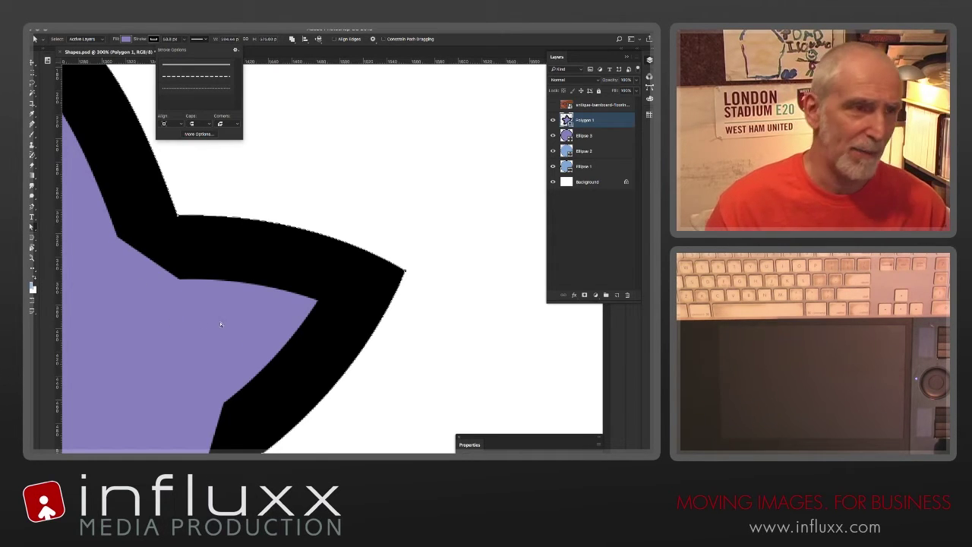
scroll(412, 274, down, 3)
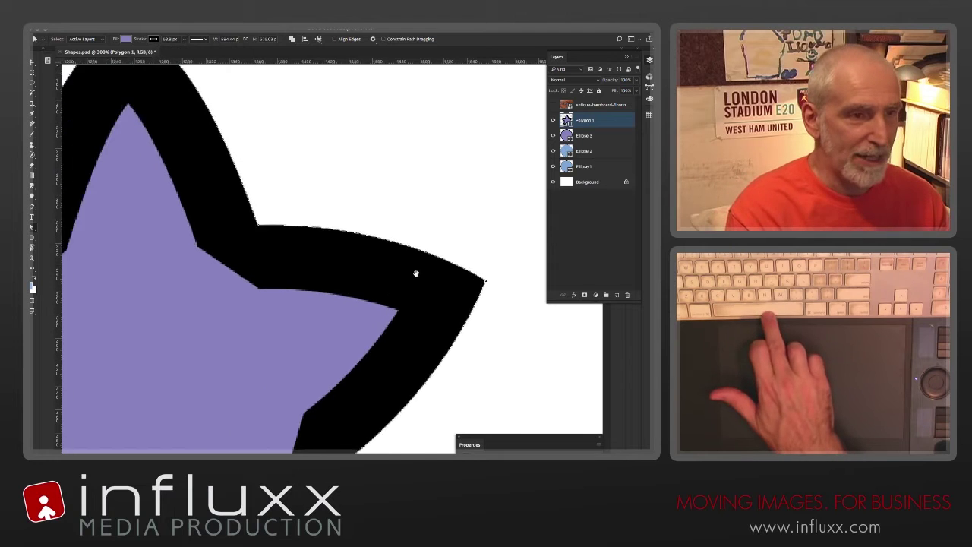
scroll(418, 274, down, 4)
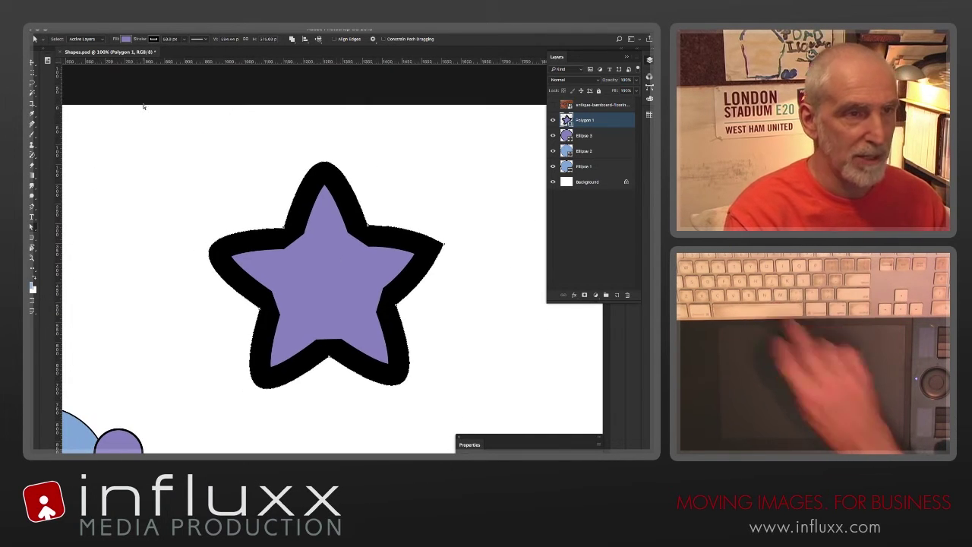
Step: Compare the corner styles on the star's inside stroke and apply round corners
click(203, 40)
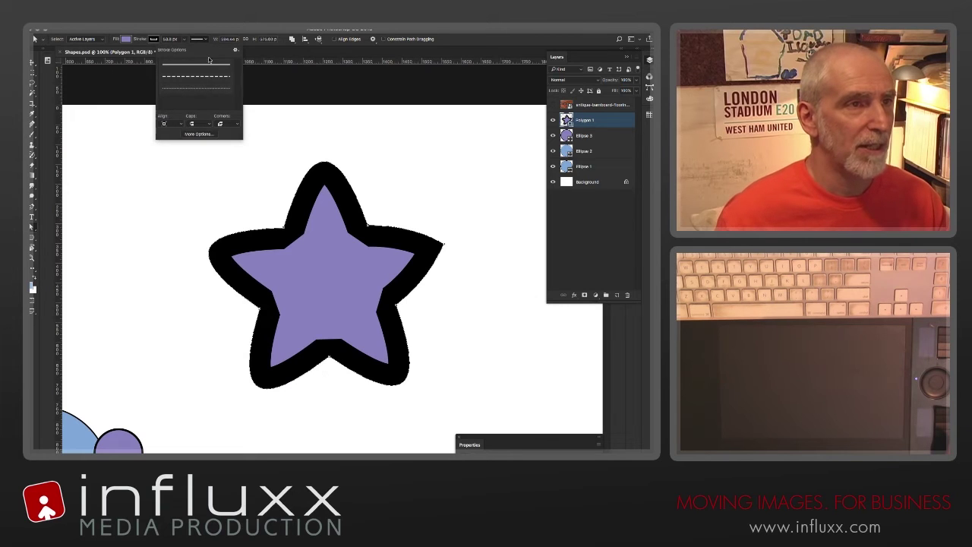
click(227, 125)
click(229, 127)
click(227, 126)
click(229, 124)
click(229, 124)
click(233, 133)
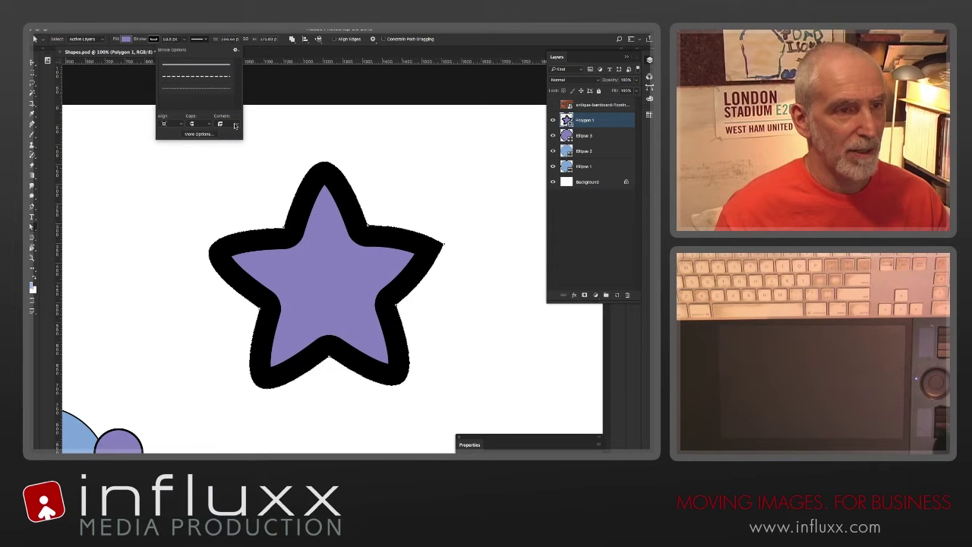
Step: Return the star's stroke corners to bevel and reopen the stroke options
click(236, 125)
click(234, 132)
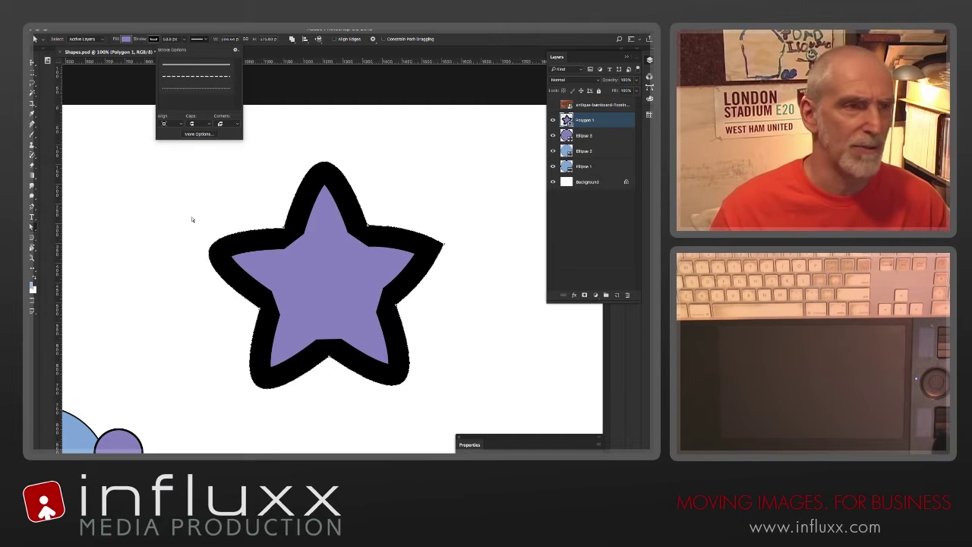
click(213, 207)
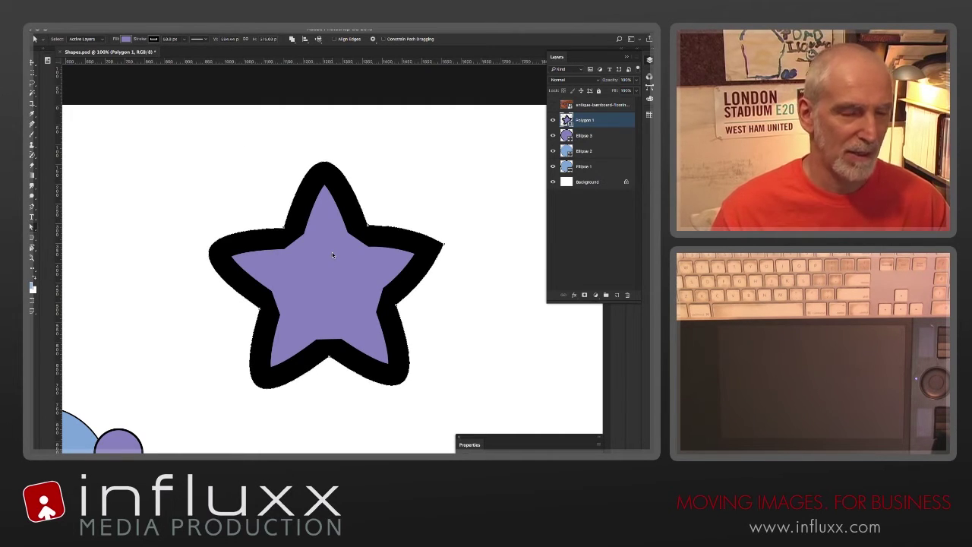
click(200, 38)
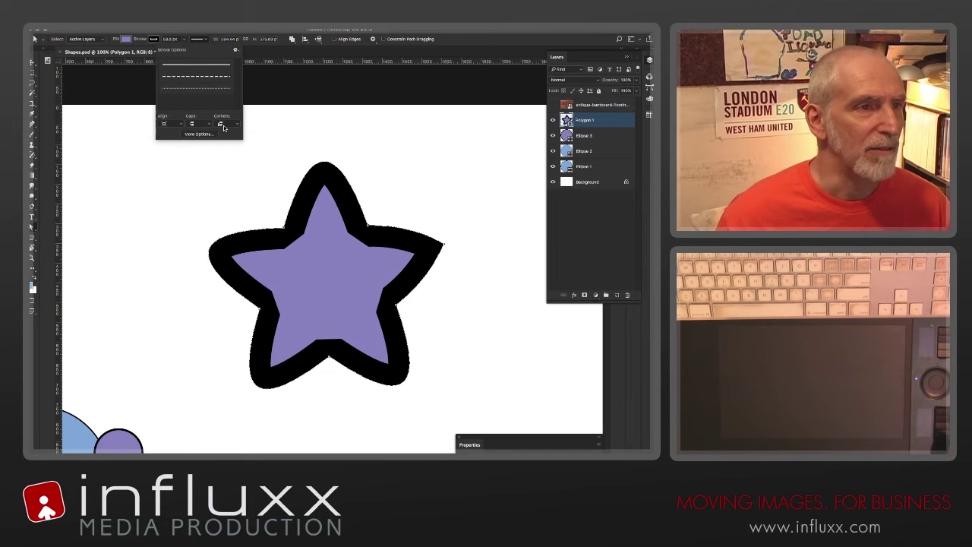
Step: Align the star's stroke outside its path and set its stroke corners to round
click(169, 123)
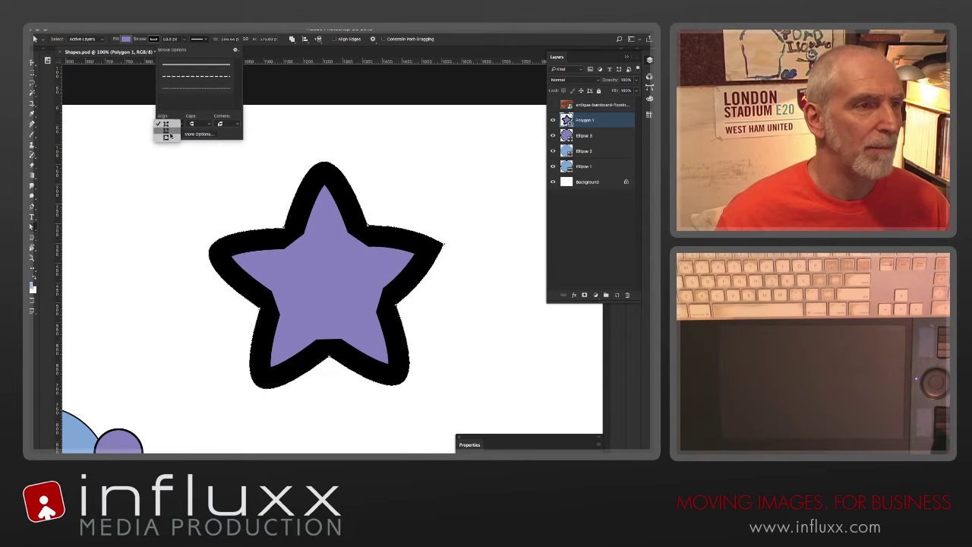
click(168, 139)
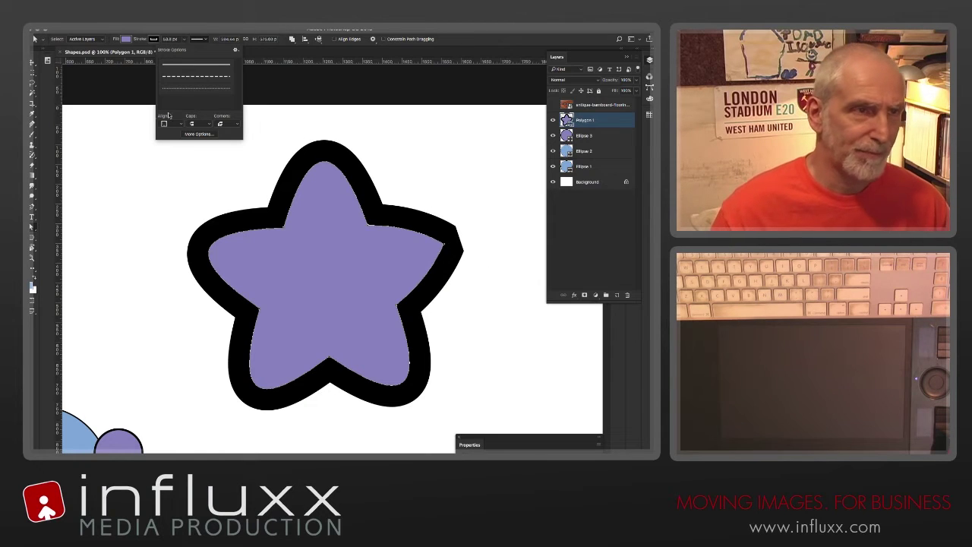
click(235, 126)
click(232, 120)
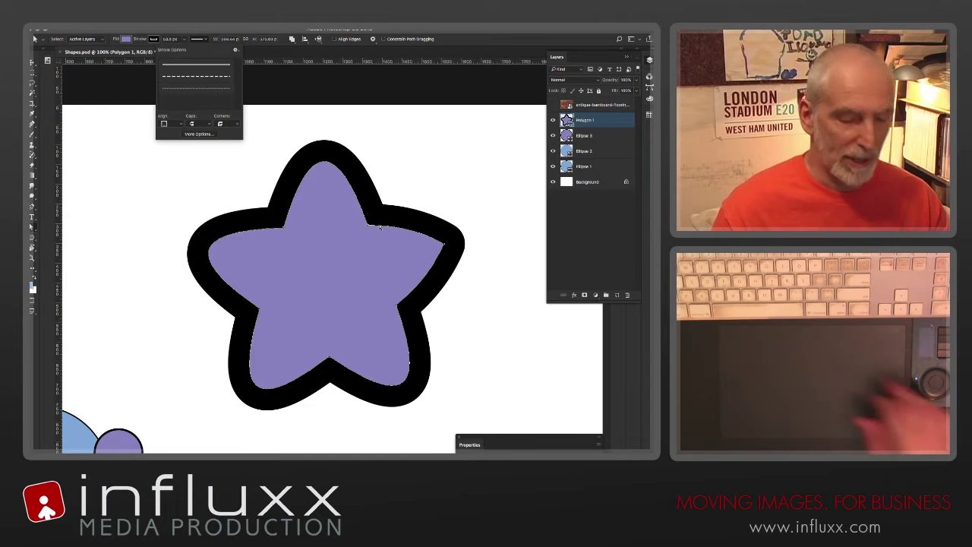
key(Escape)
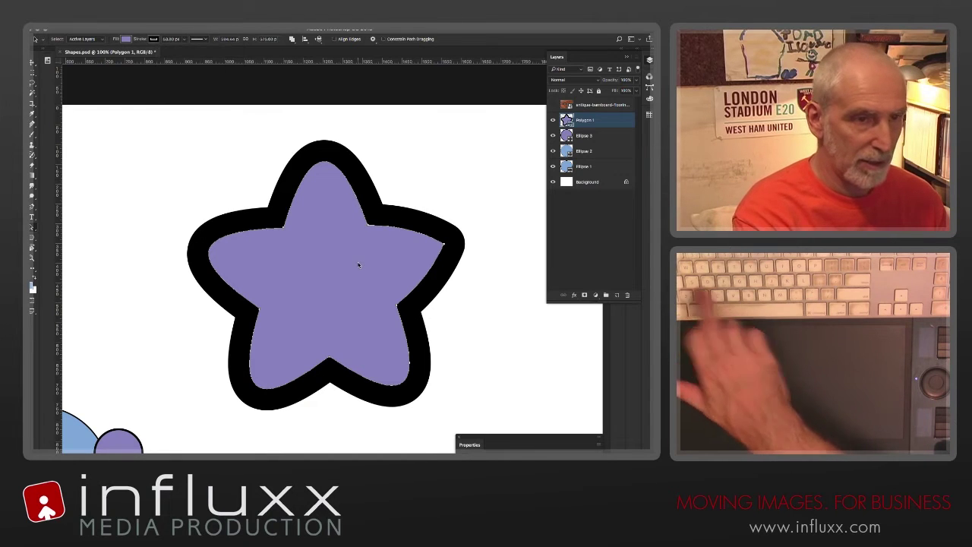
Step: Delete the star and draw a nearly horizontal two-point line across the upper canvas with the Pen tool
key(Delete)
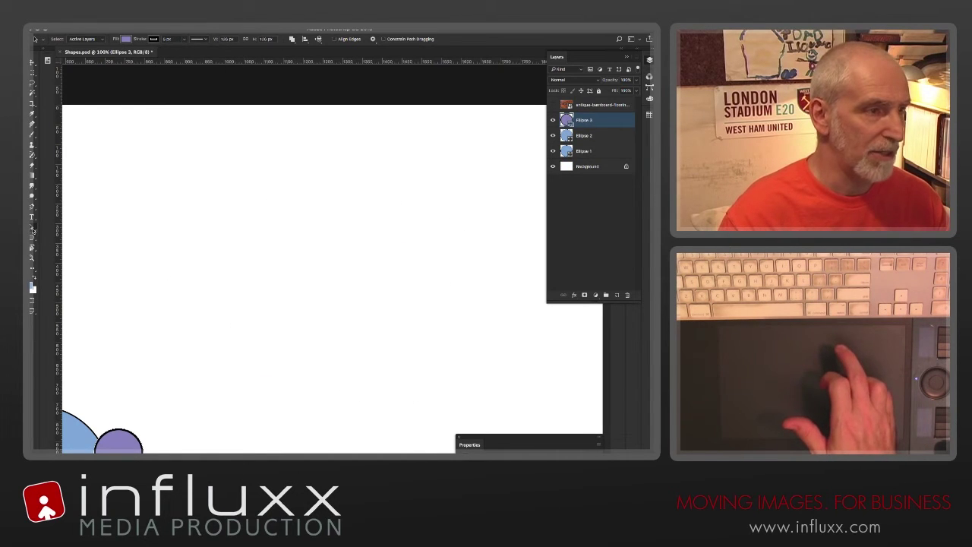
click(31, 240)
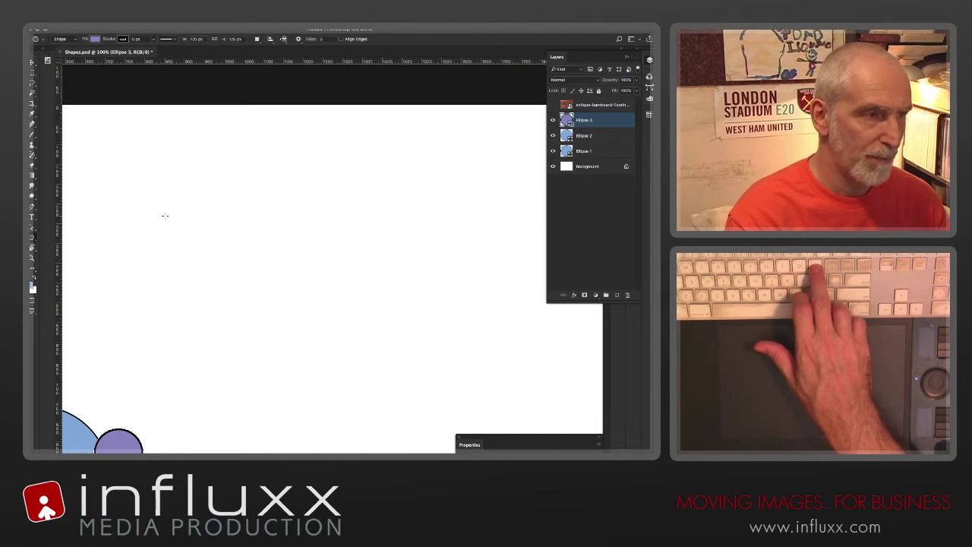
key(p)
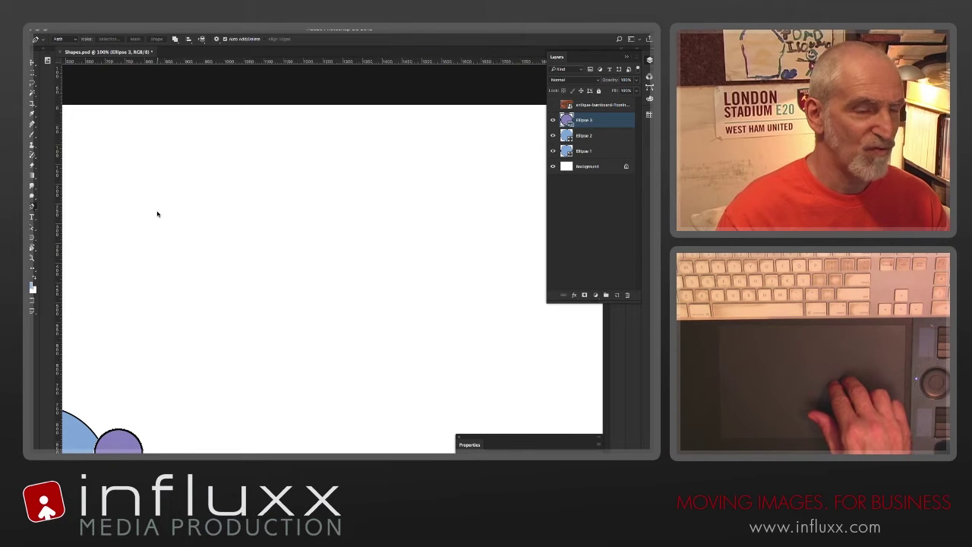
click(168, 233)
click(445, 235)
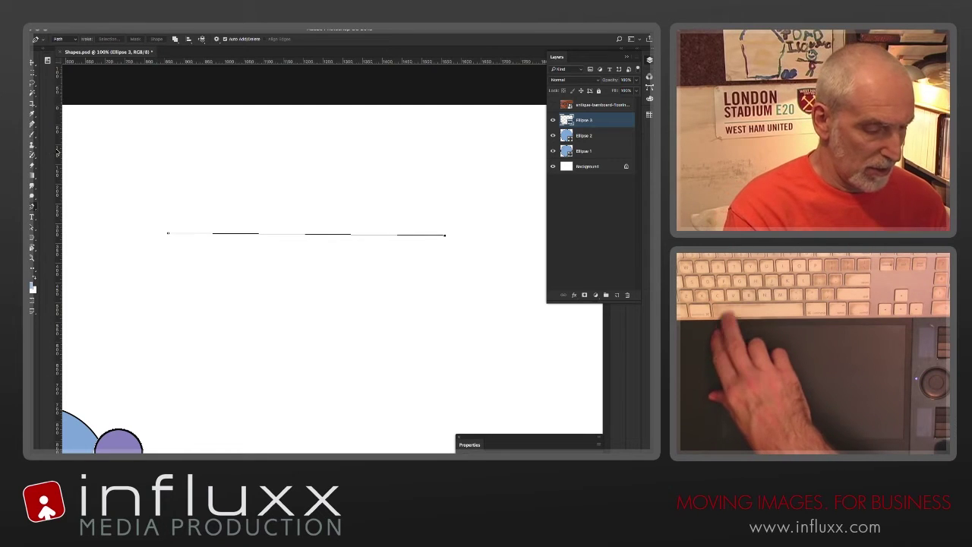
Step: Deselect and reselect the straight line, and align its solid stroke outside the path
key(a)
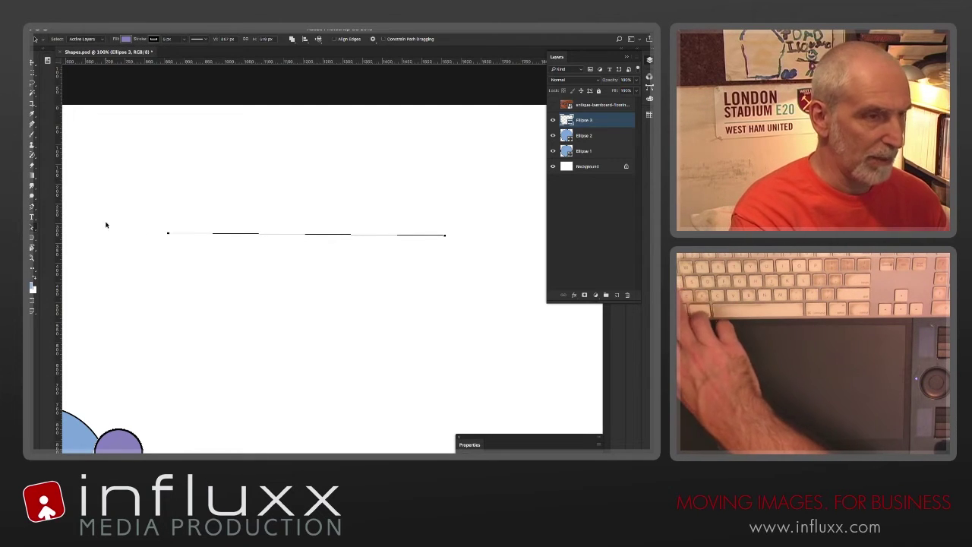
click(271, 261)
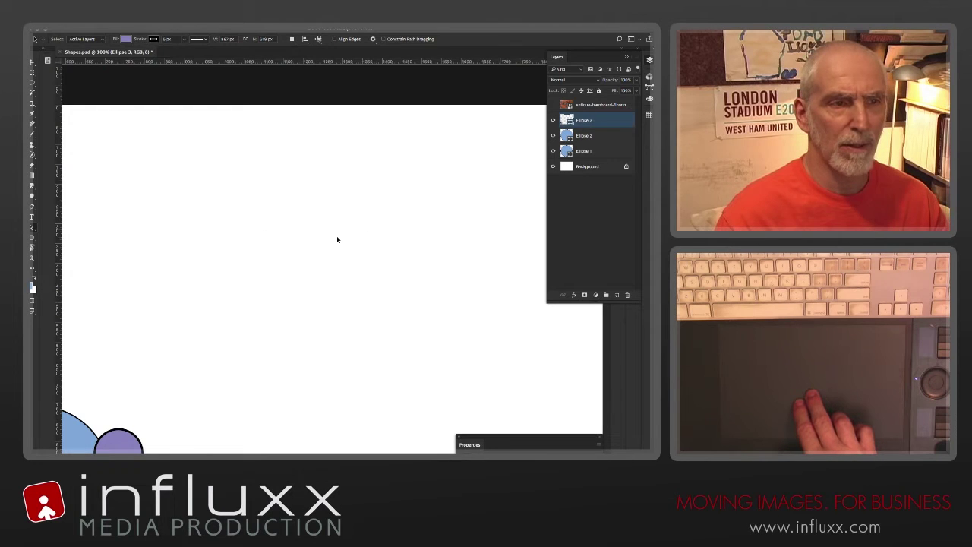
drag(358, 312, 359, 313)
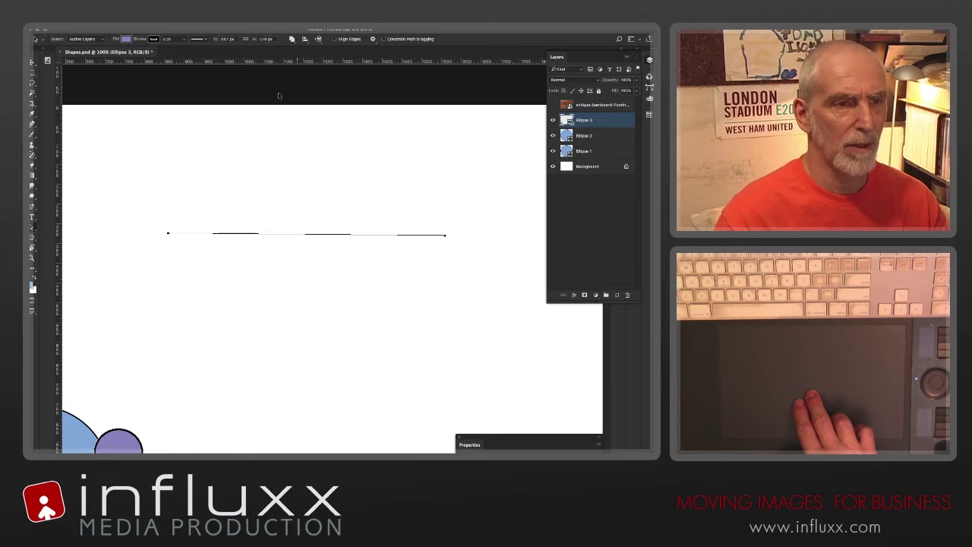
click(200, 39)
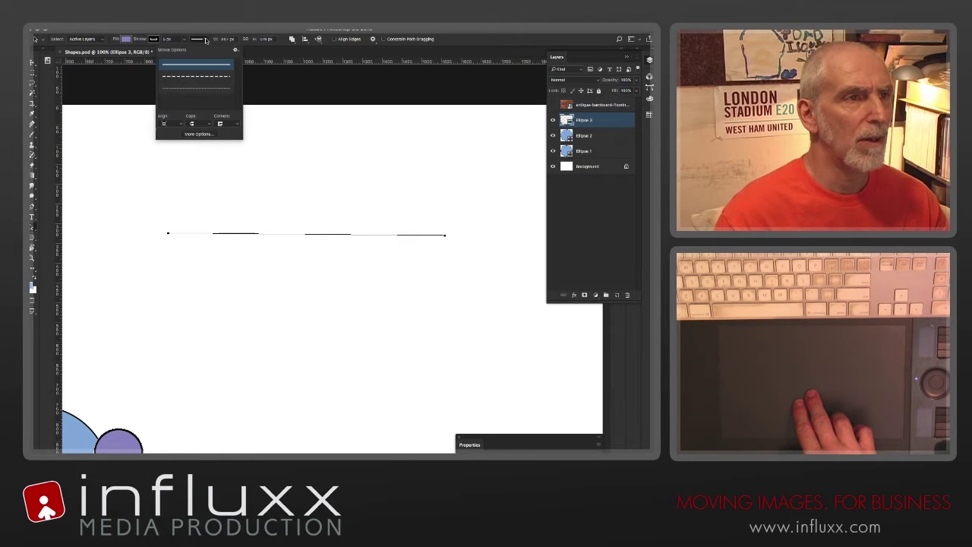
click(174, 125)
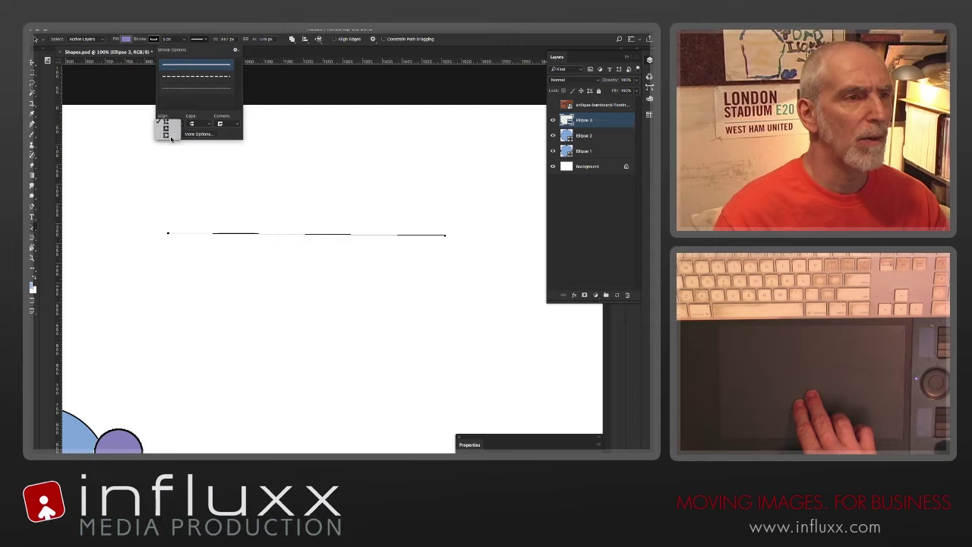
click(169, 137)
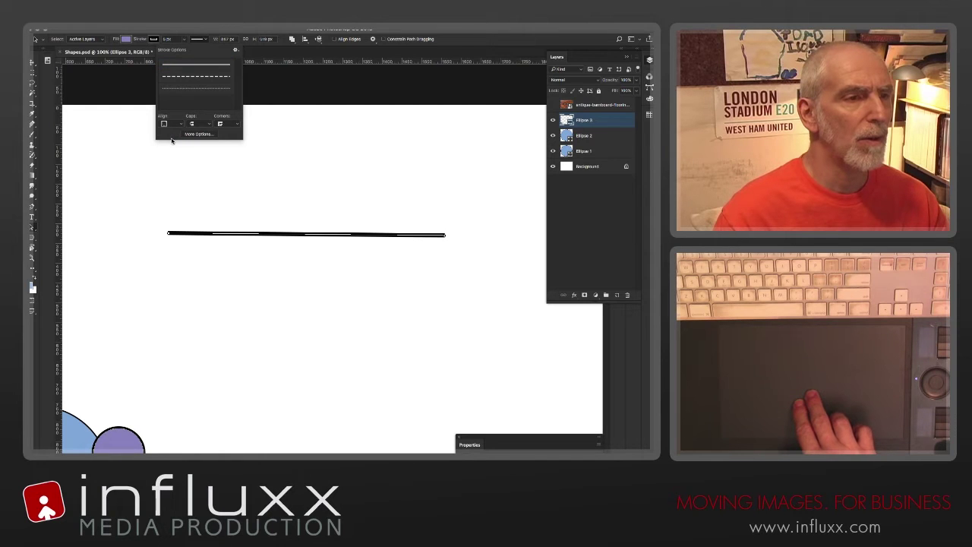
Step: Compare center and outside alignment on the line's stroke and return it to inside alignment
click(176, 125)
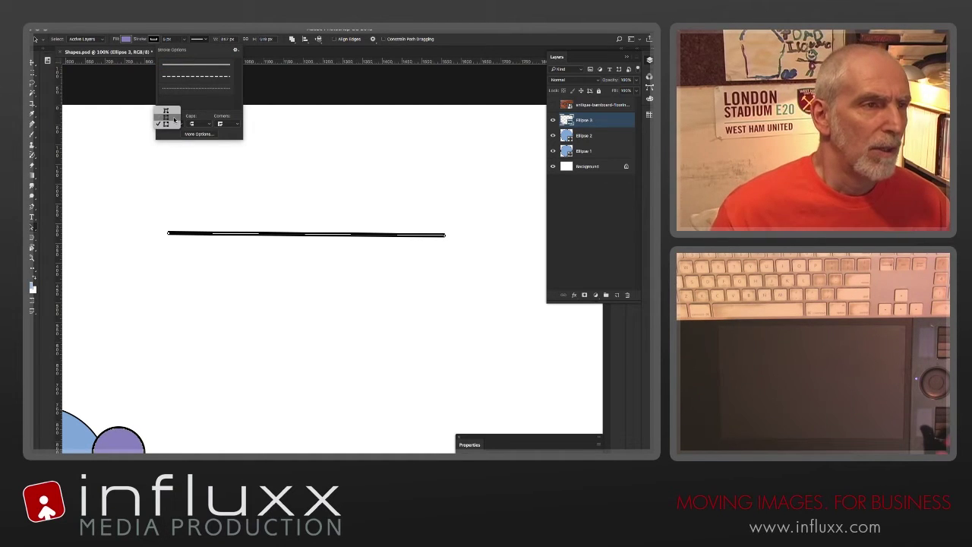
click(168, 118)
click(176, 126)
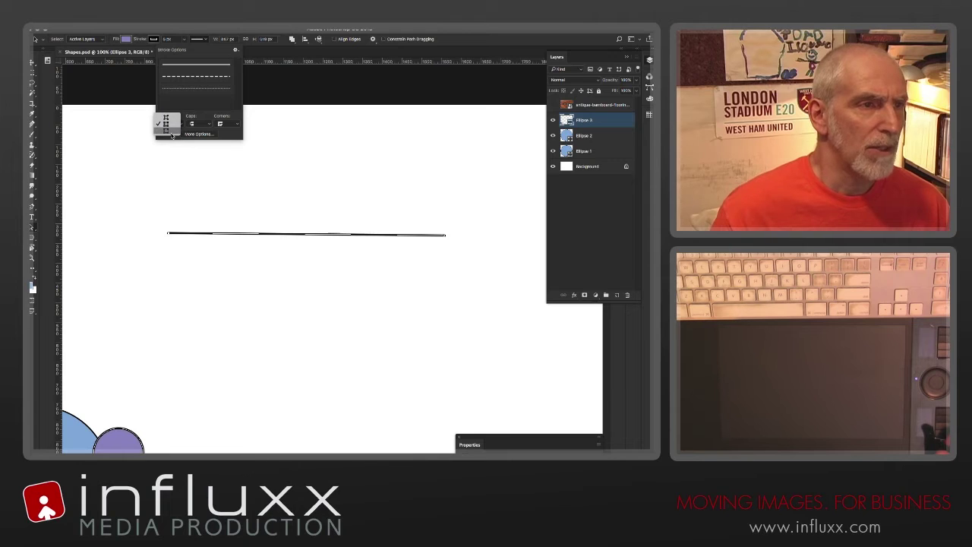
click(171, 133)
click(175, 125)
click(170, 116)
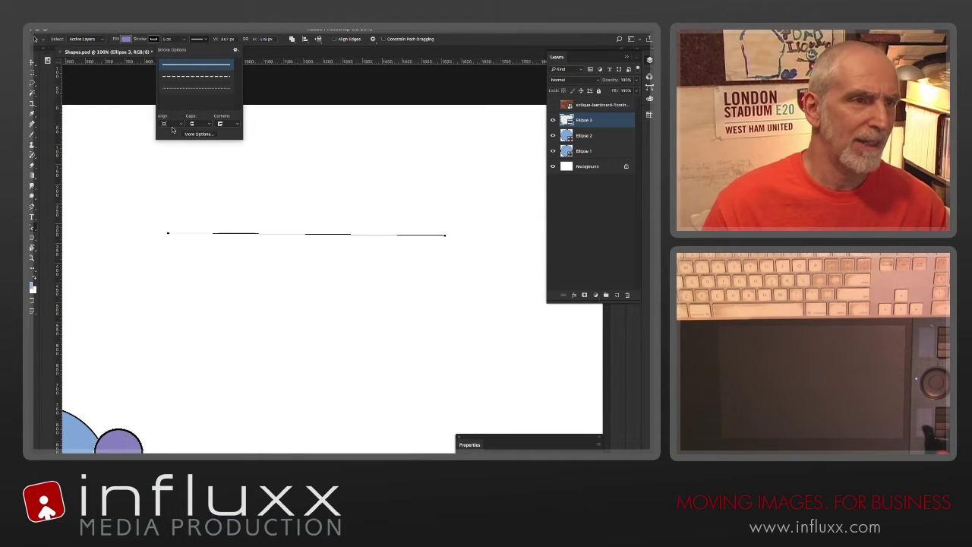
Step: Check the deselected line with its inside stroke, reselect it, and set its stroke alignment through center to outside
click(301, 221)
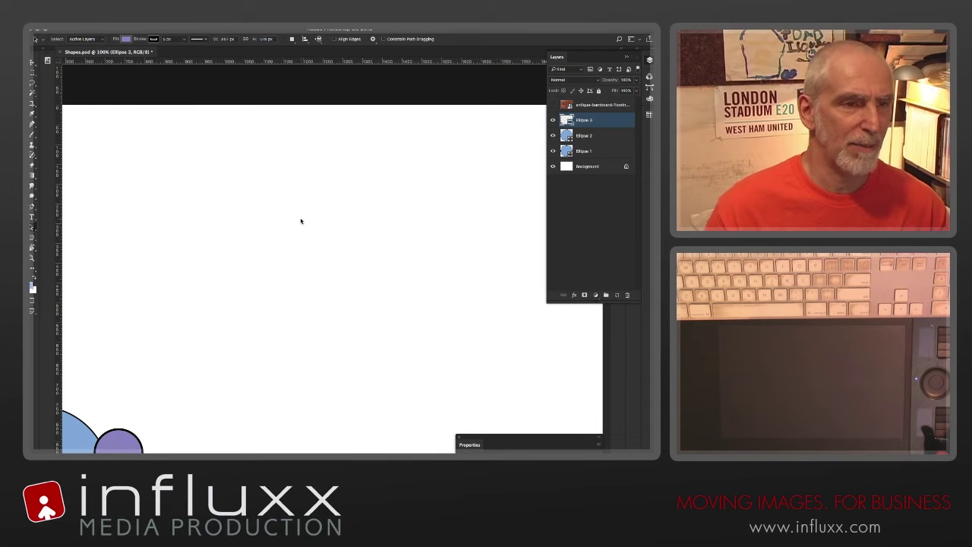
key(ctrl+z)
click(209, 40)
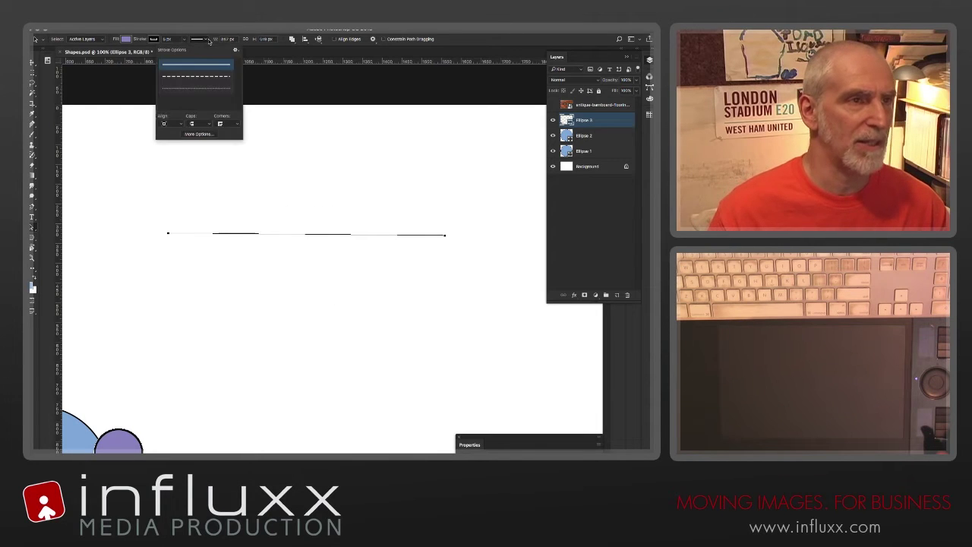
click(171, 125)
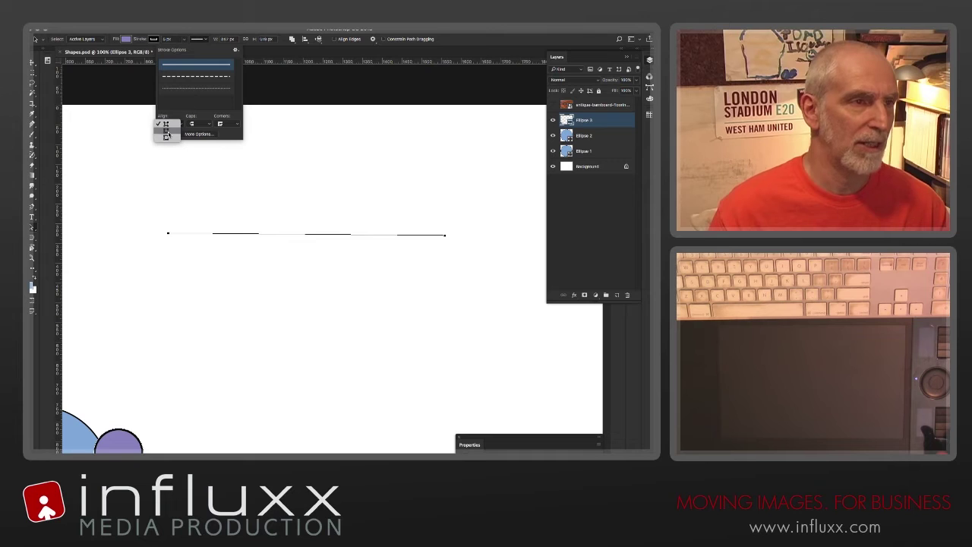
click(168, 134)
click(177, 125)
click(179, 134)
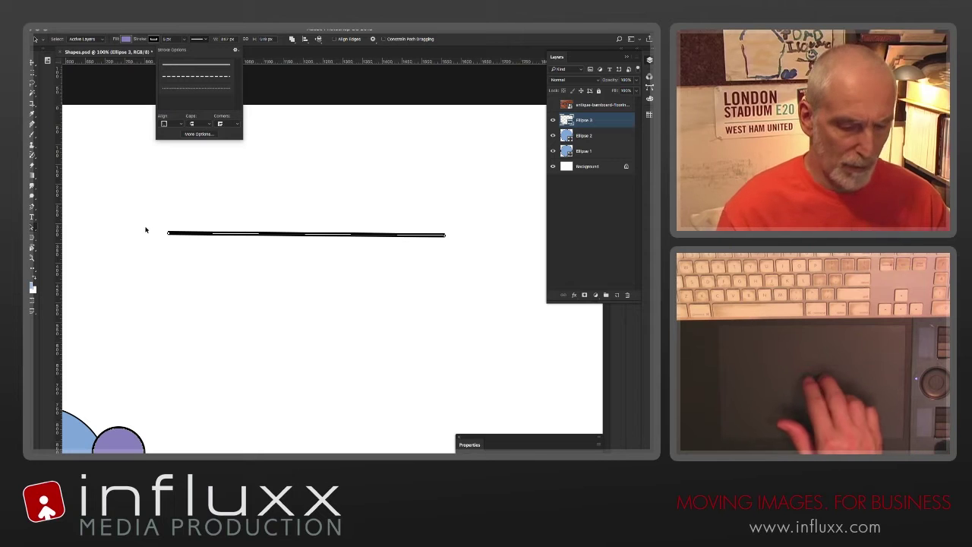
Step: Thicken the line's stroke into a heavy bar and review the cap options, keeping the butt caps
click(183, 39)
mouse_move(184, 50)
mouse_down()
mouse_move(210, 51)
mouse_move(190, 50)
mouse_up()
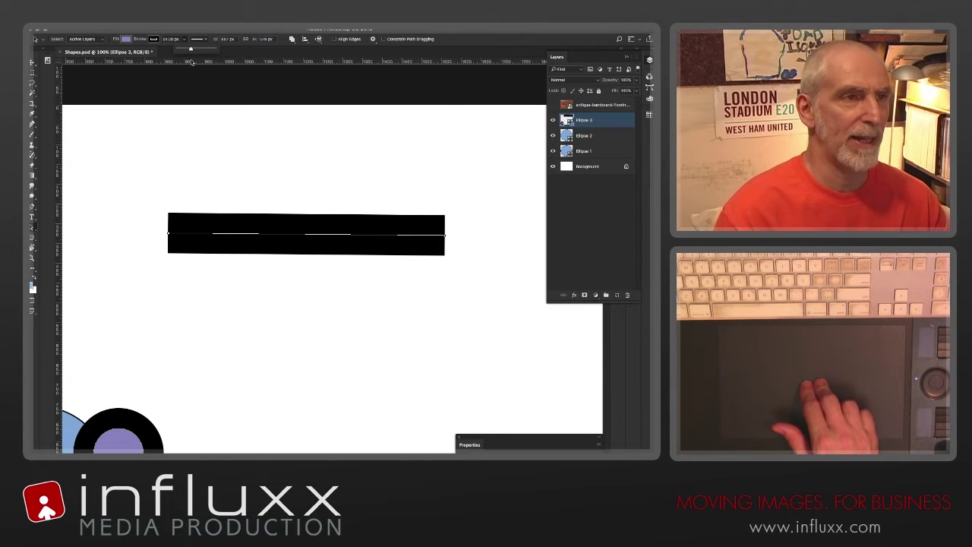
click(205, 39)
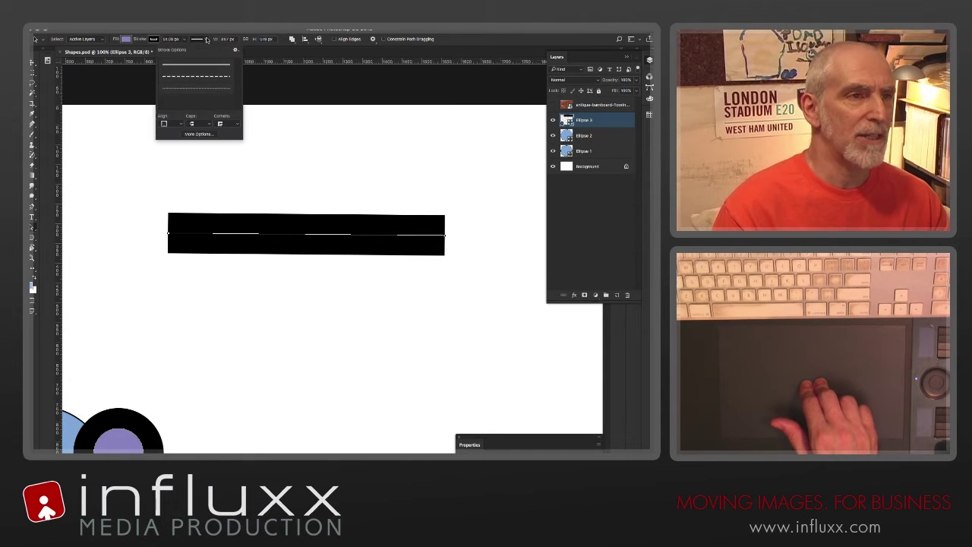
click(203, 124)
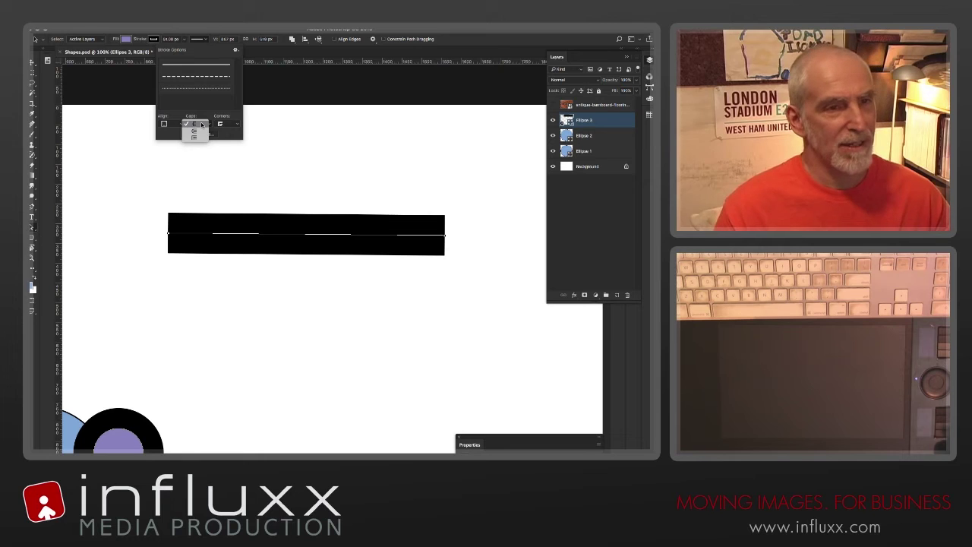
click(197, 125)
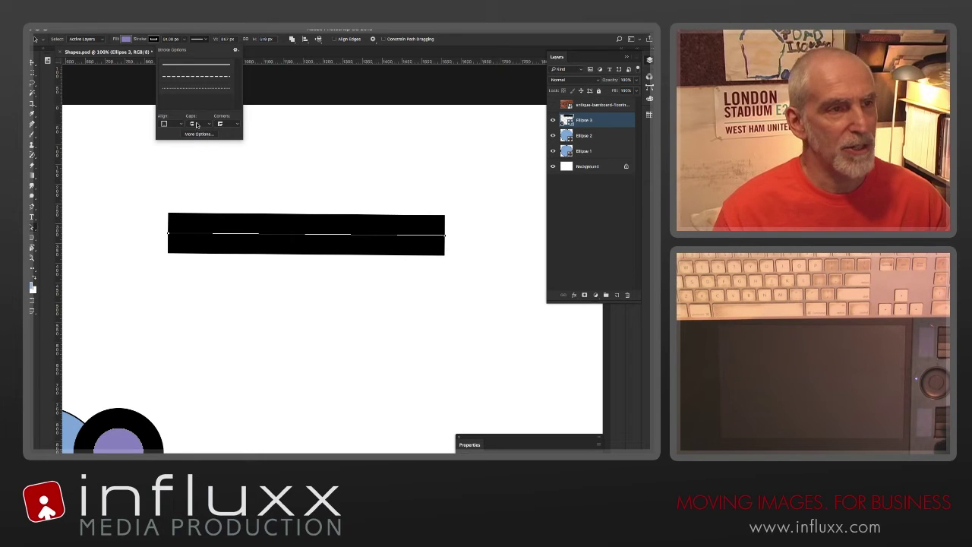
click(445, 238)
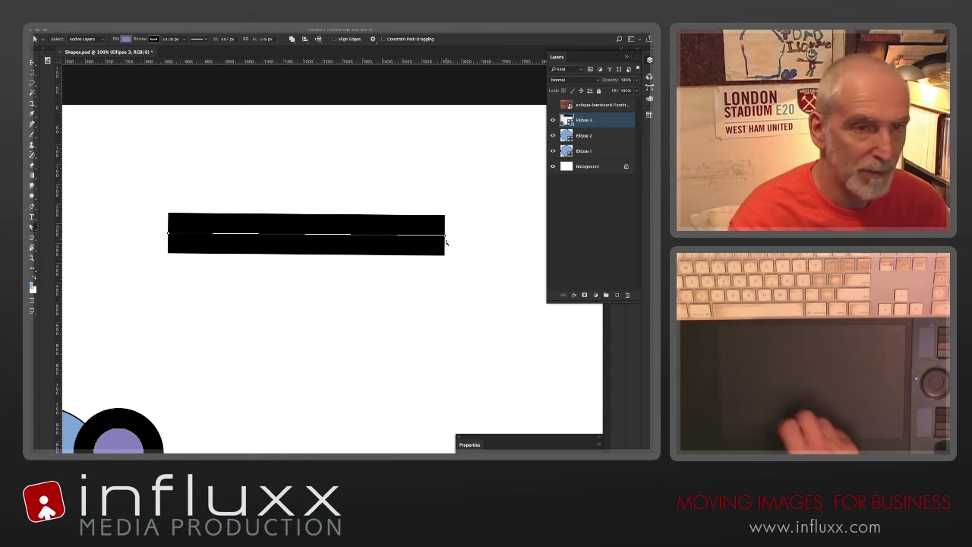
Step: Tilt the line by moving its right end point upward and set the stroke's caps to round
drag(444, 238, 423, 183)
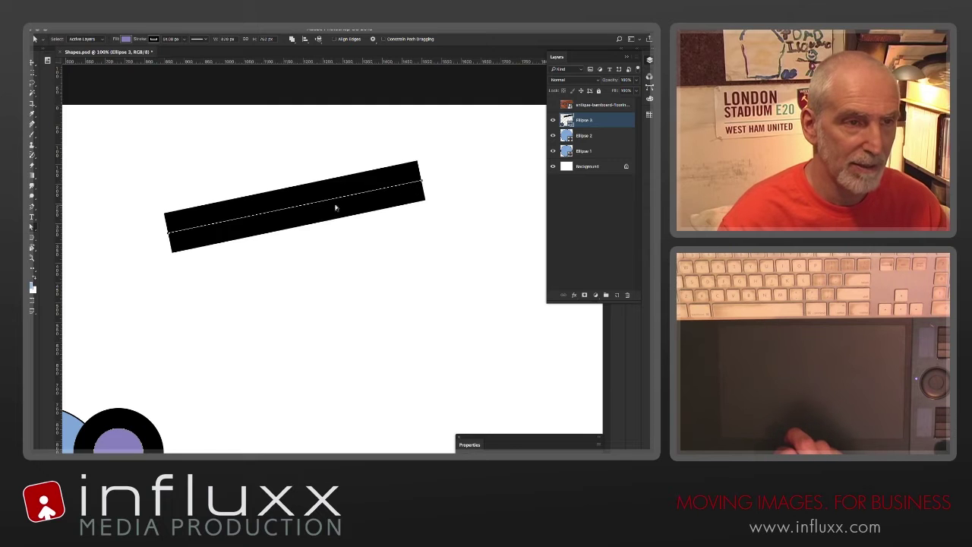
drag(324, 204, 321, 209)
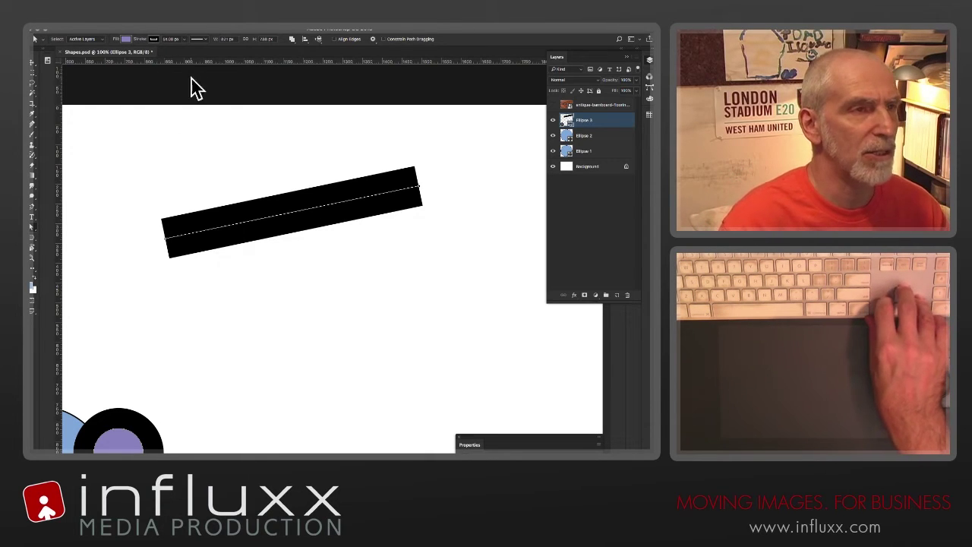
click(207, 40)
click(208, 126)
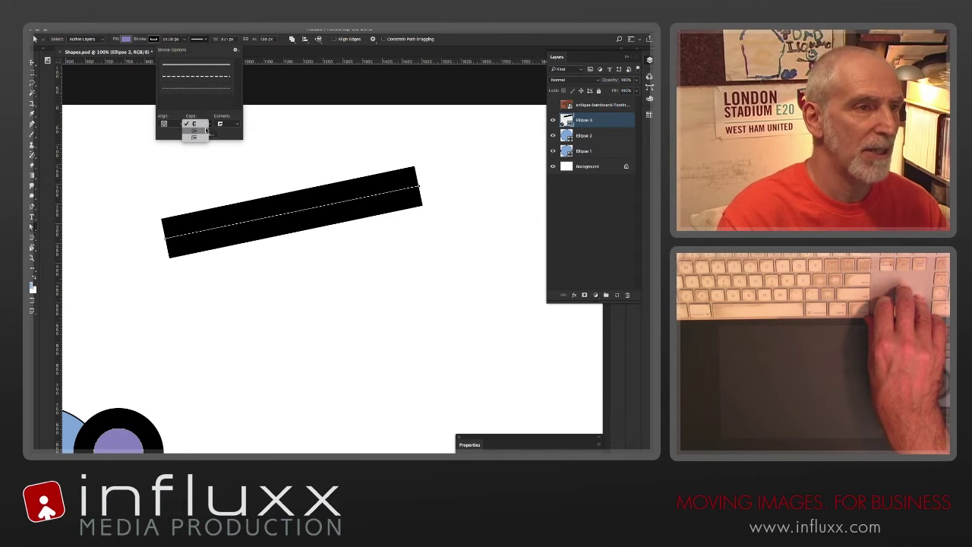
click(205, 132)
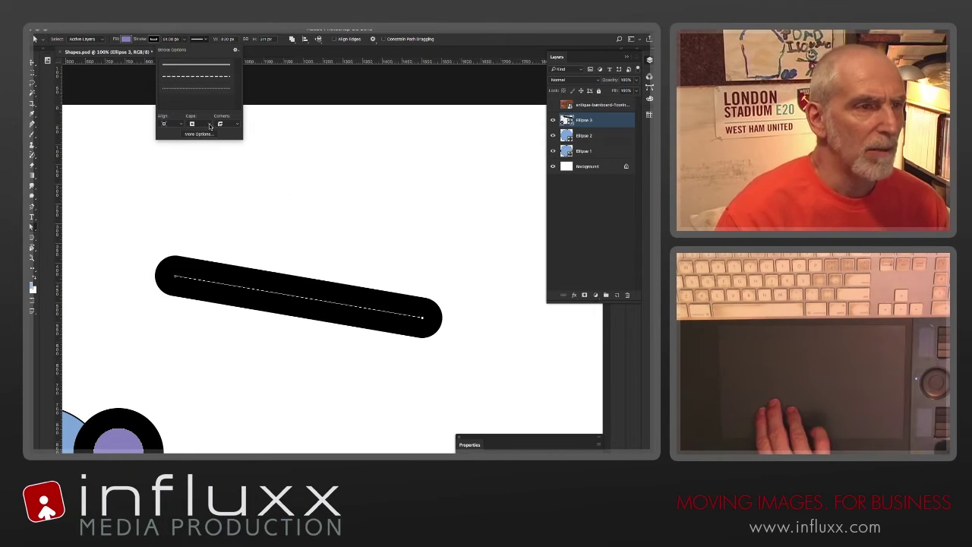
click(210, 126)
click(205, 126)
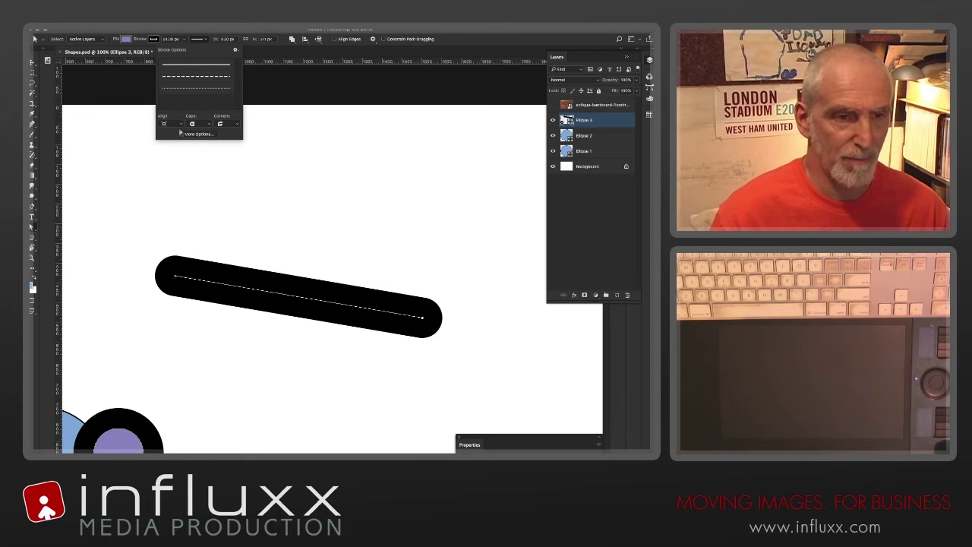
Step: Set the stroke width of the round-capped line to 50 px
double_click(171, 39)
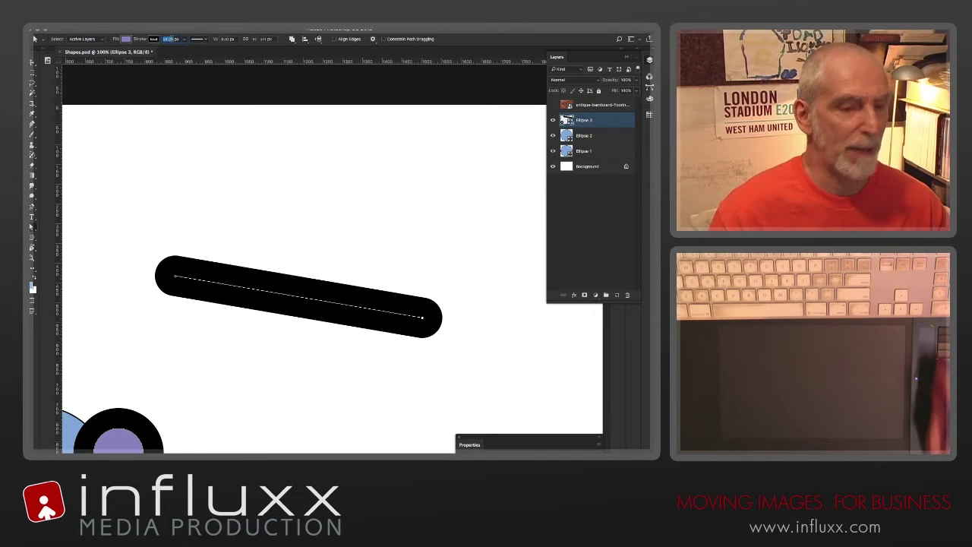
text(50)
key(Return)
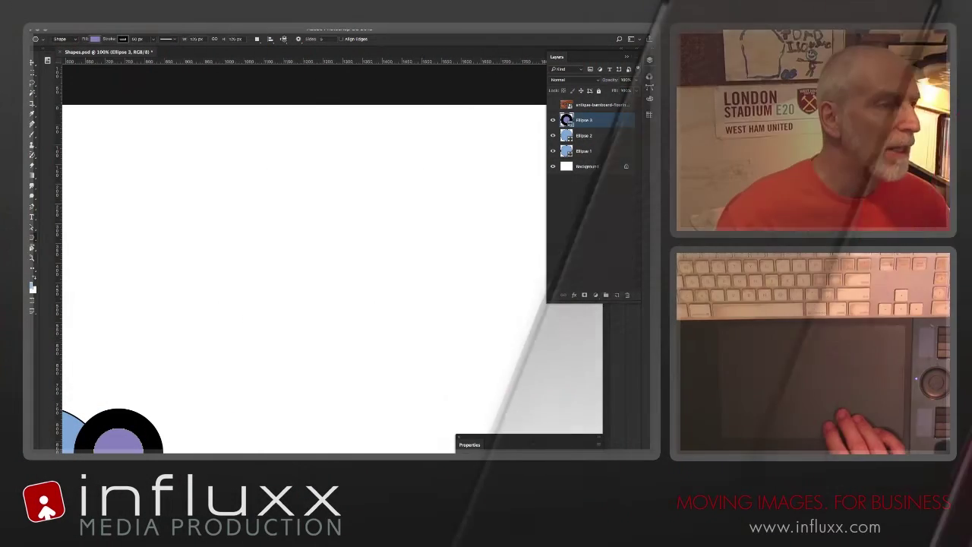
Step: Draw a rectangle about 570 by 250 px in the upper canvas and switch to the path selection tool
drag(32, 240, 61, 236)
drag(168, 215, 395, 314)
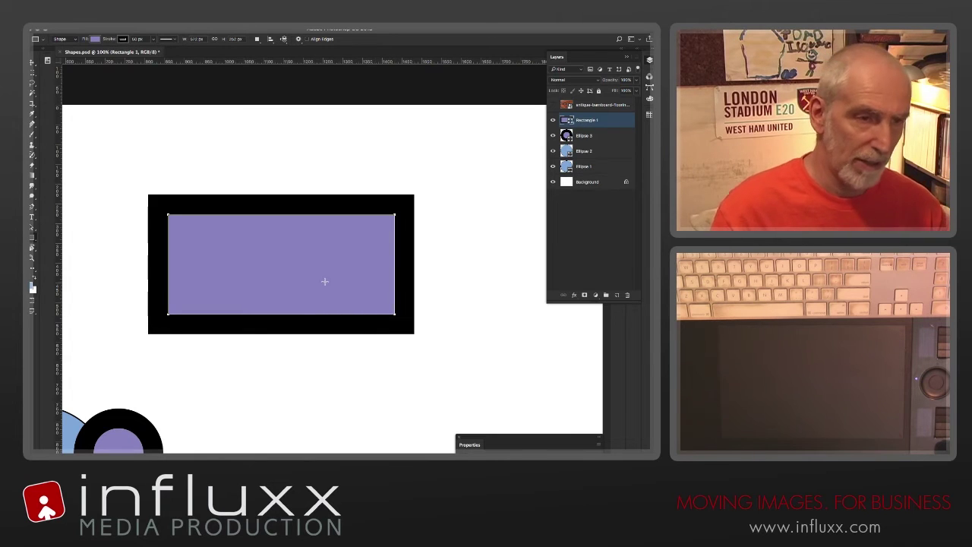
key(a)
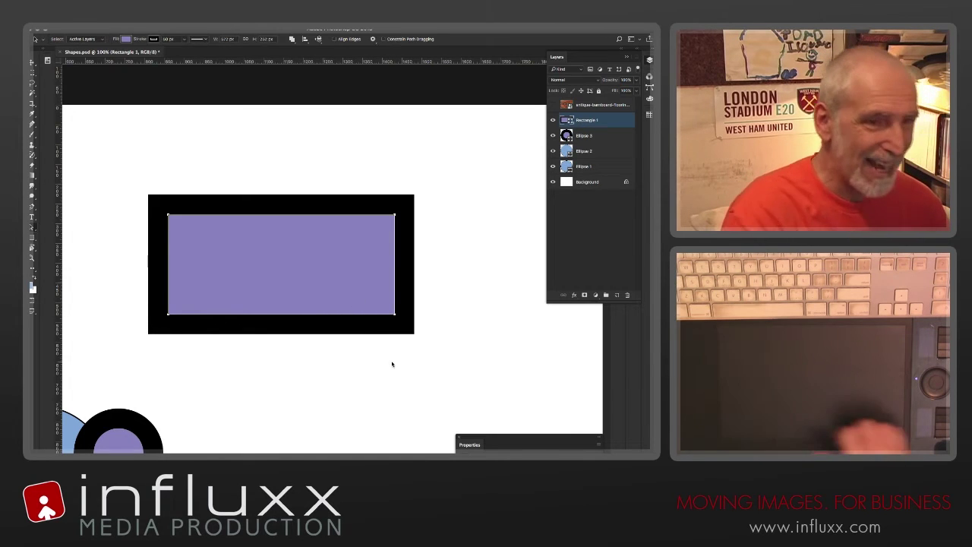
Step: Delete the lower-right corner anchor point of the rectangle's path
click(395, 362)
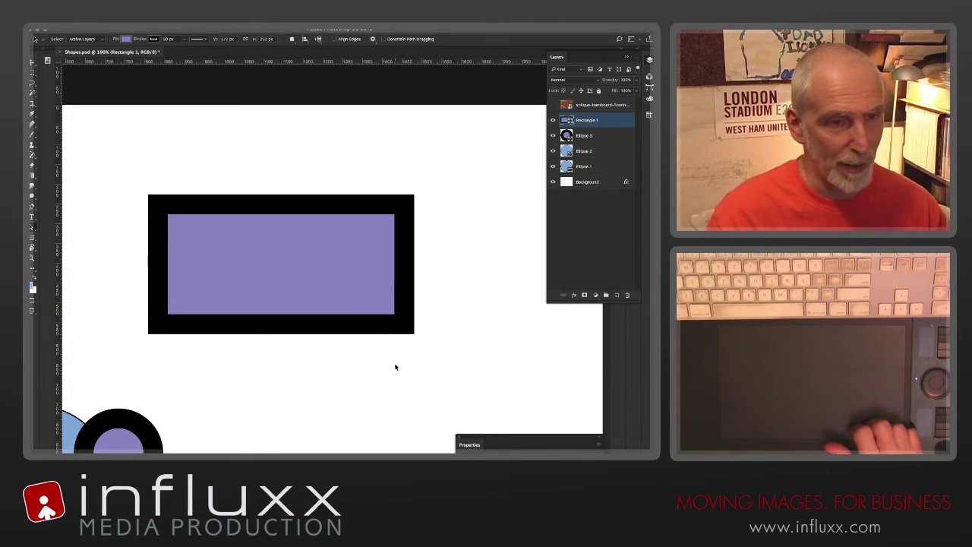
click(394, 315)
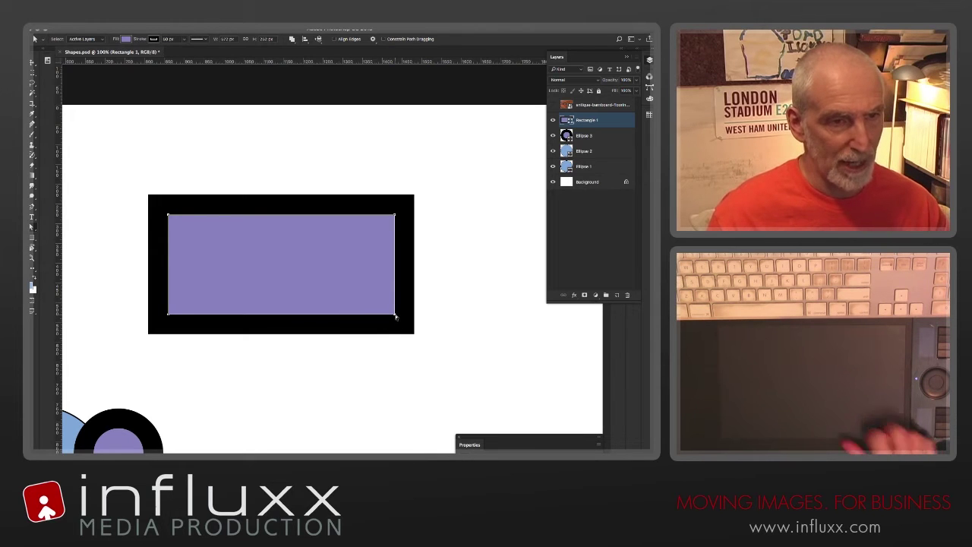
key(Delete)
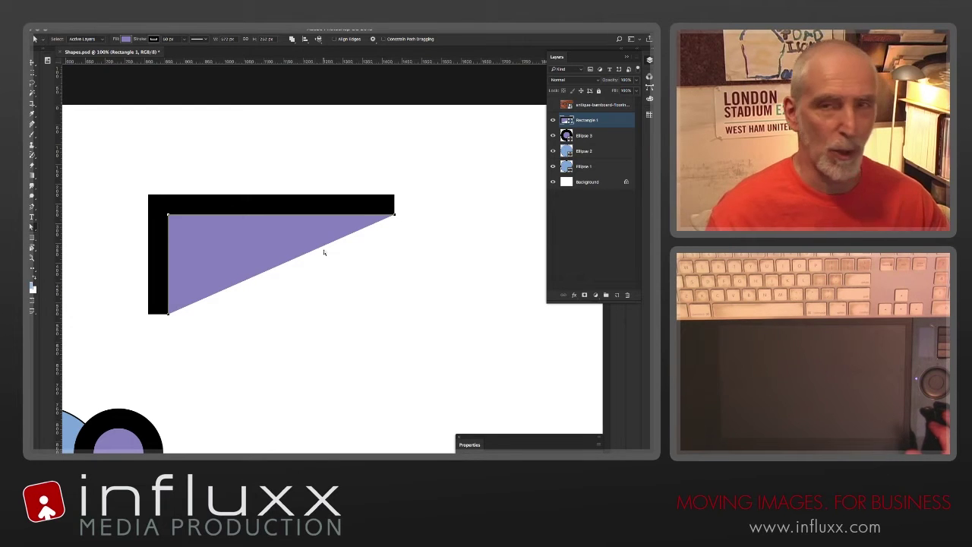
Step: Set the fill of the opened rectangle path to none and deselect the path
click(126, 39)
click(91, 54)
key(Return)
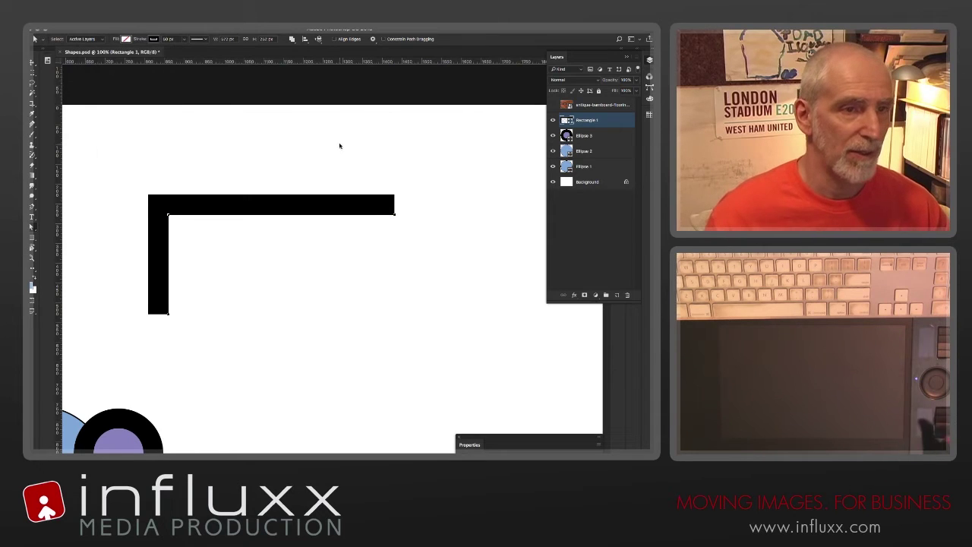
click(361, 284)
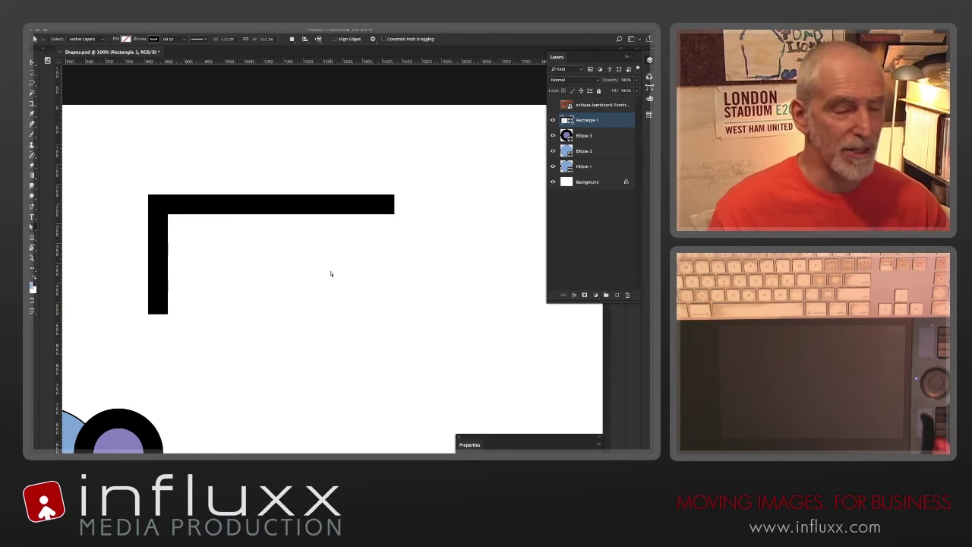
Step: Select the L-shaped path and move it slightly up and to the right on the canvas
click(348, 207)
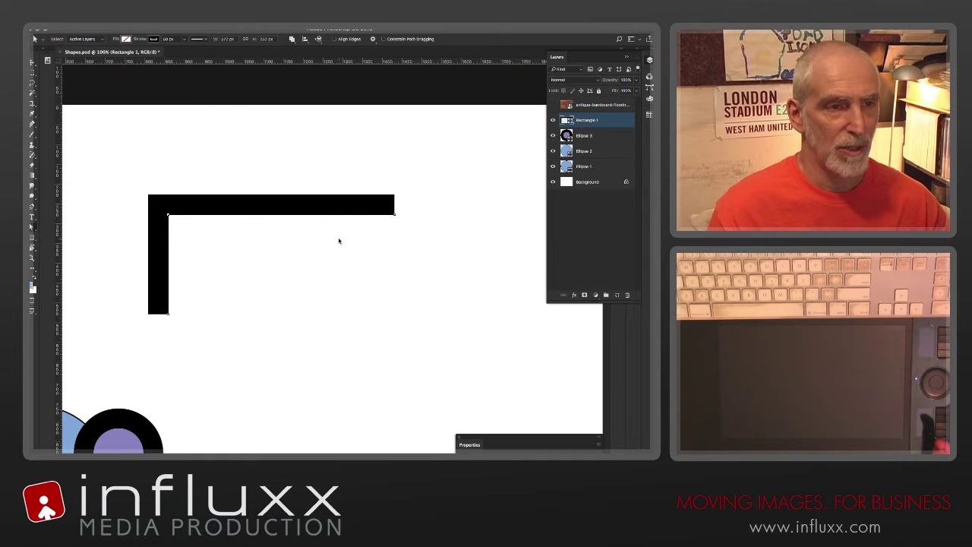
click(300, 216)
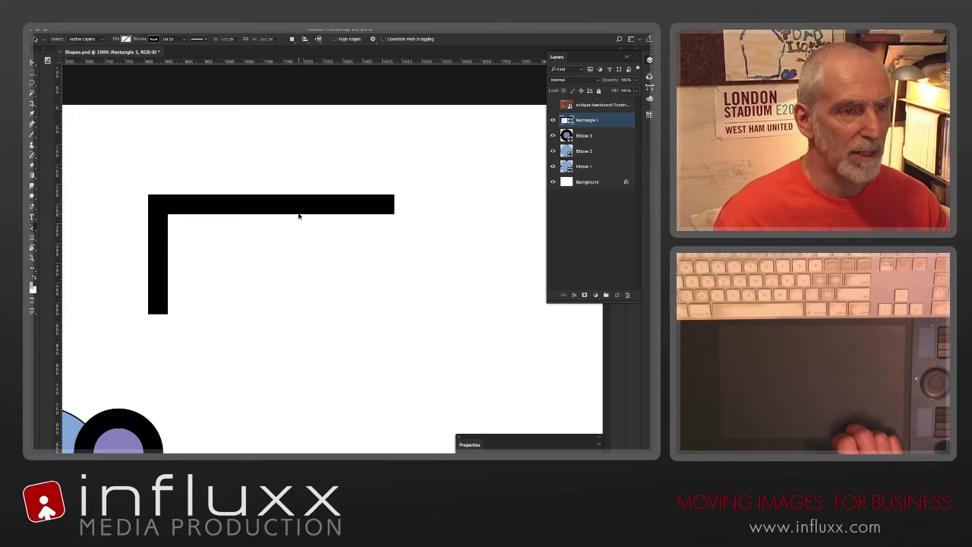
click(320, 211)
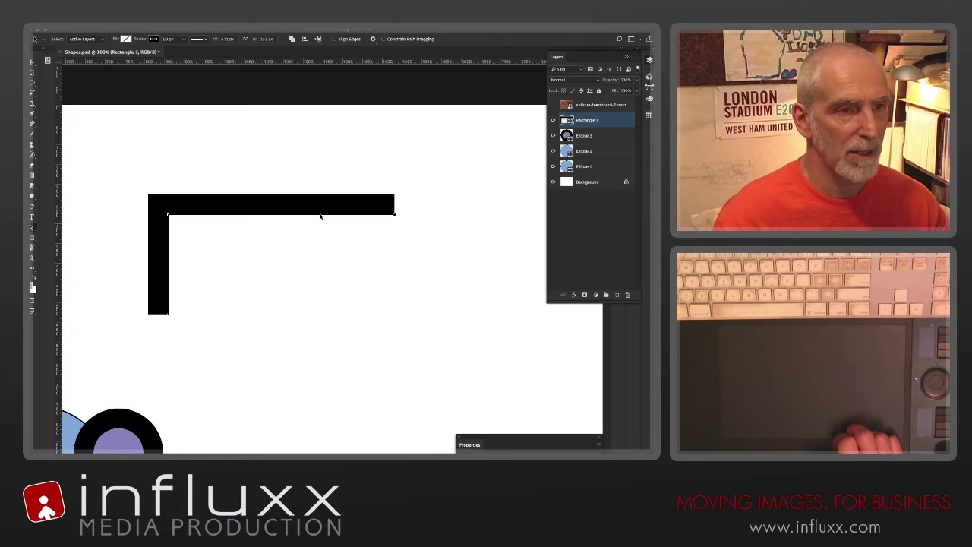
drag(319, 216, 344, 199)
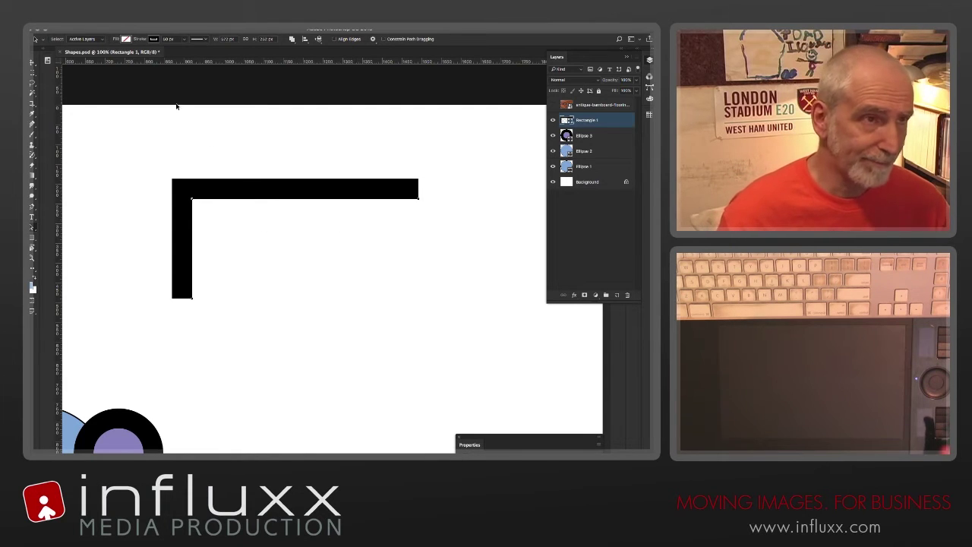
Step: Align the L-shape's stroke to the centre of its path and set the caps to round
click(202, 38)
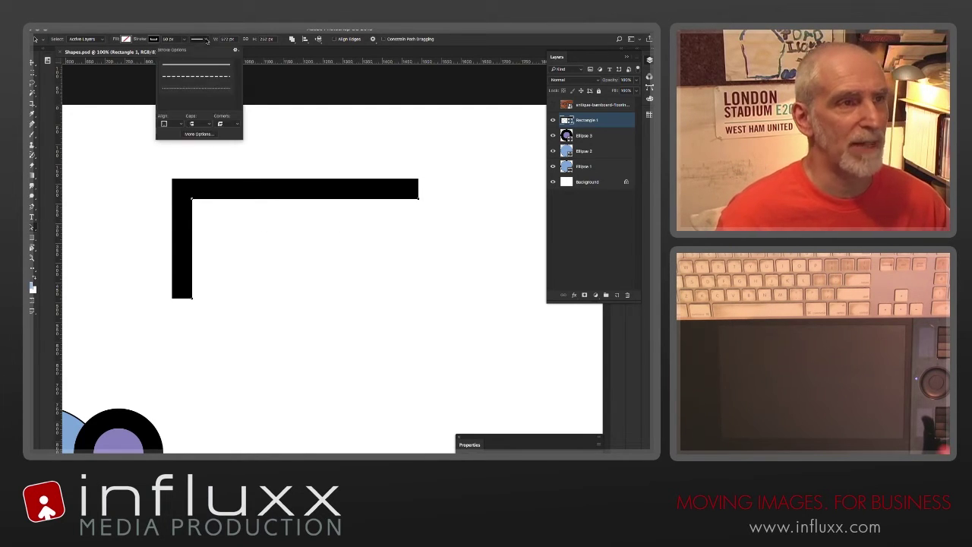
click(208, 125)
click(199, 130)
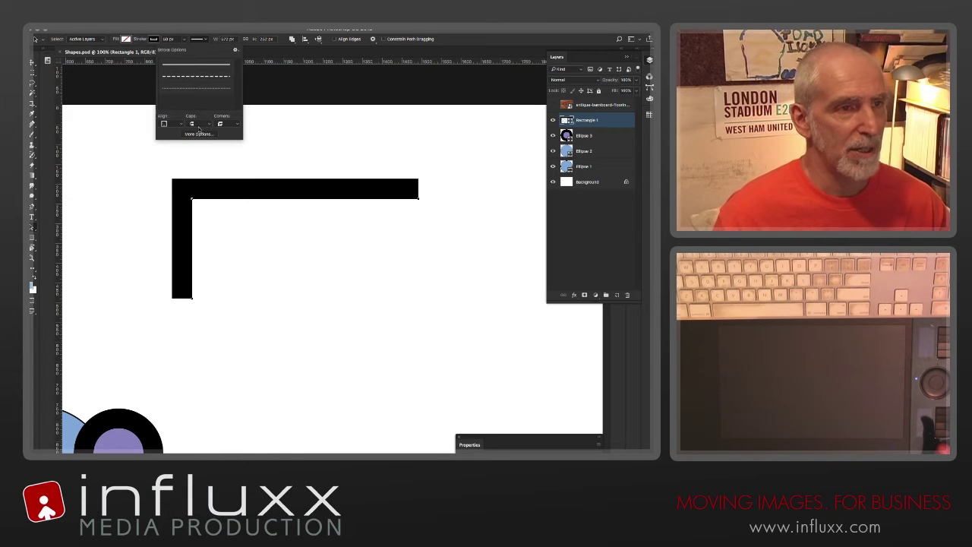
click(169, 125)
click(162, 119)
click(208, 126)
click(205, 132)
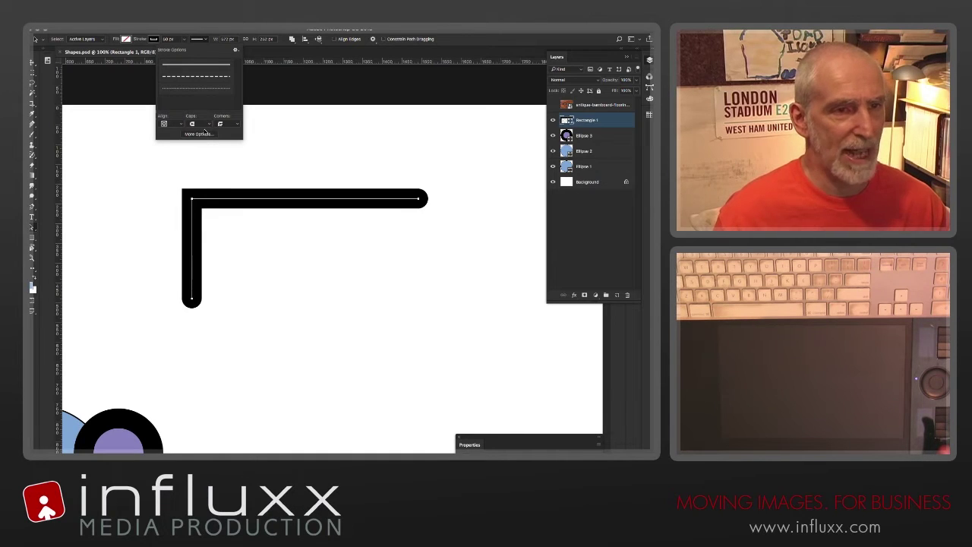
Step: Change the L-shape's stroke caps to square and move the shape slightly down and to the right
click(211, 124)
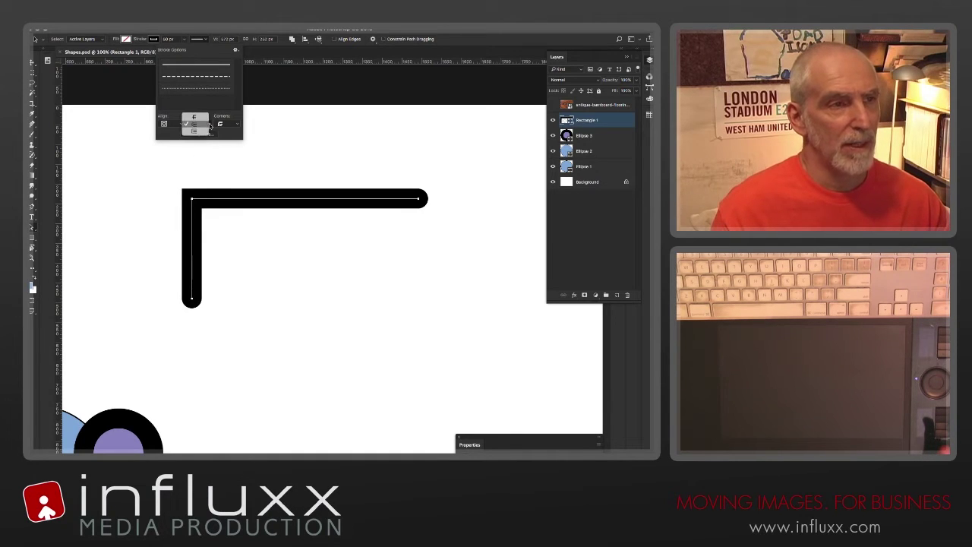
click(204, 133)
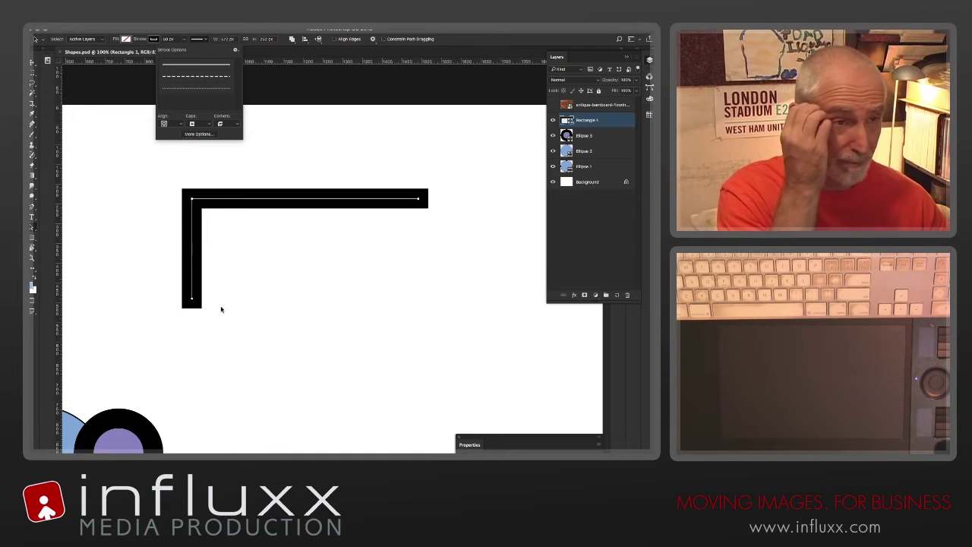
key(alt+bracketleft)
click(602, 123)
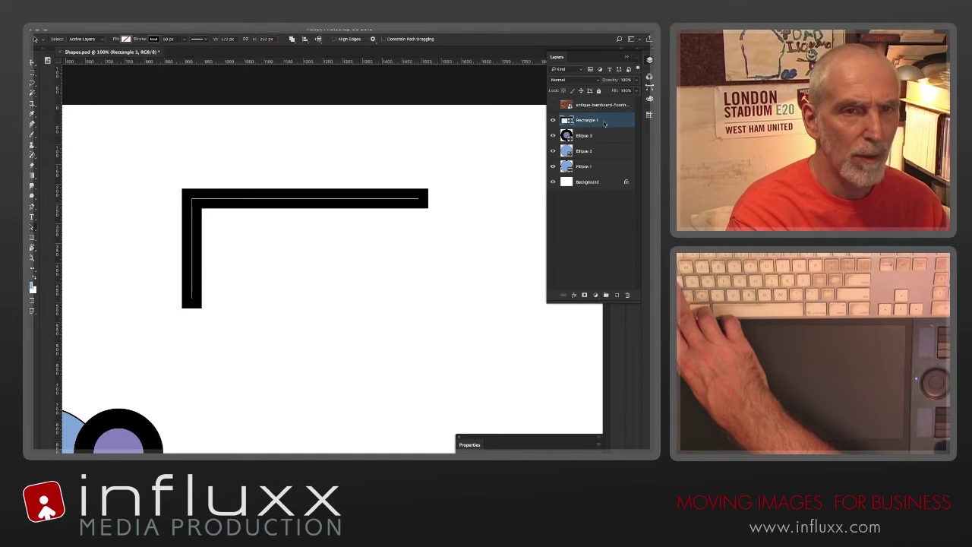
mouse_move(332, 236)
mouse_down()
mouse_move(317, 165)
mouse_move(322, 211)
mouse_up()
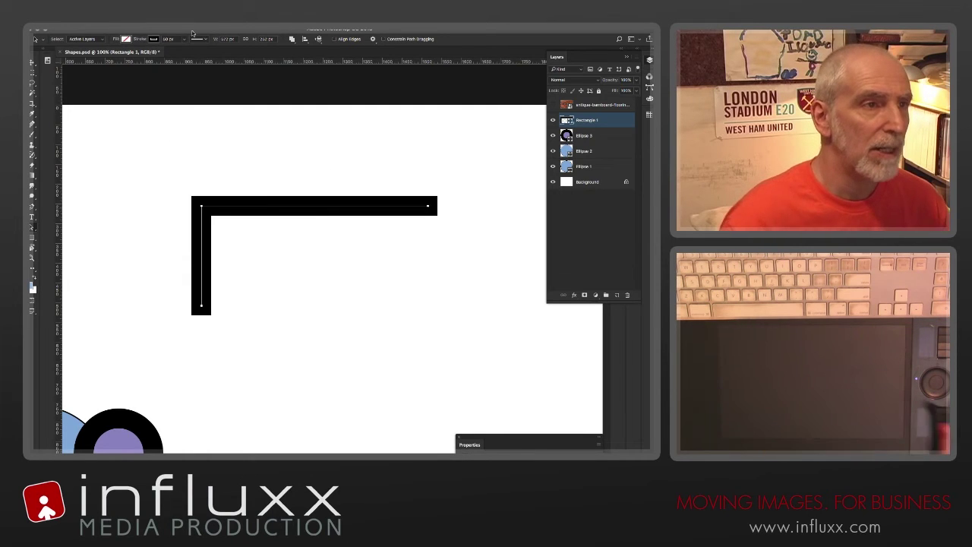
Step: Set both the corners and the caps of the L-shape's stroke to round, and deselect the path
click(205, 41)
click(219, 125)
click(220, 130)
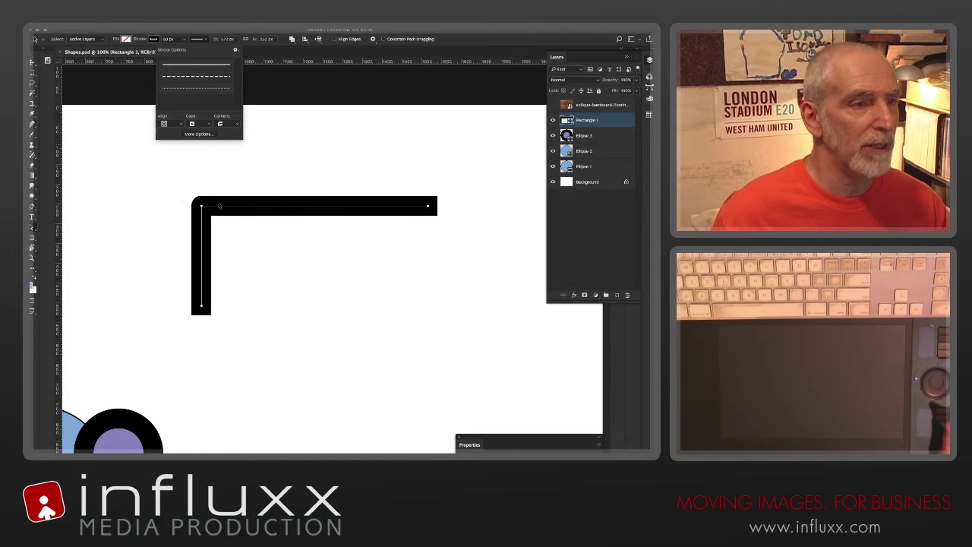
click(200, 125)
click(203, 120)
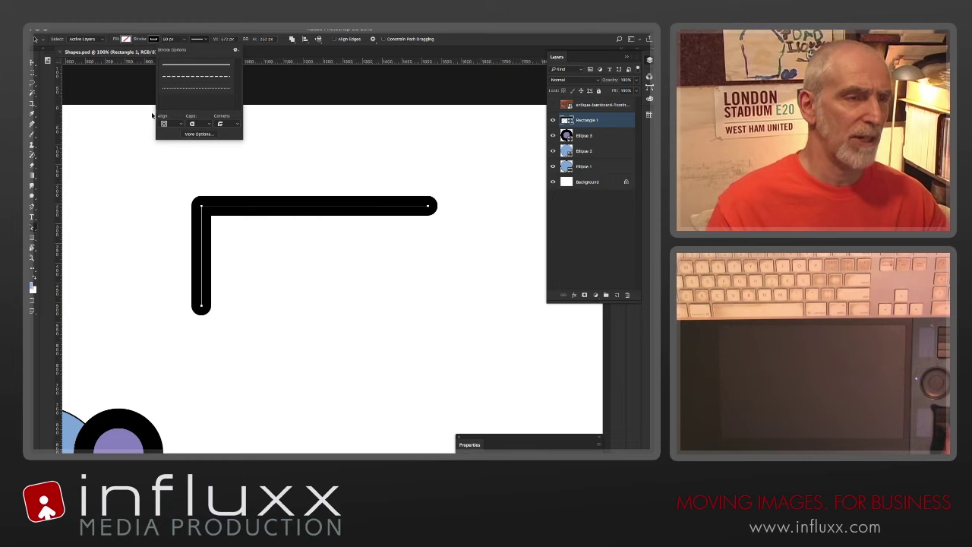
click(303, 116)
click(271, 152)
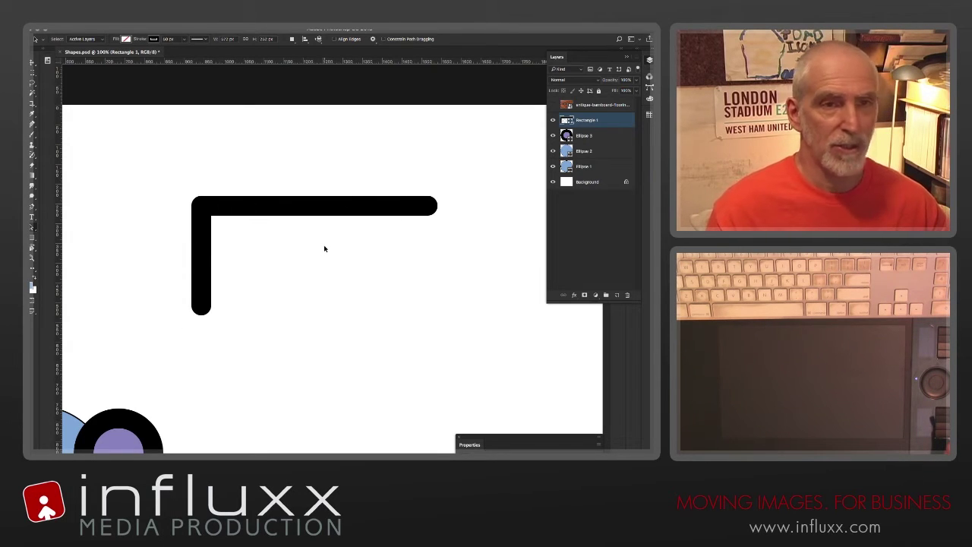
Step: Delete the Rectangle 1 layer containing the L-shape
key(v)
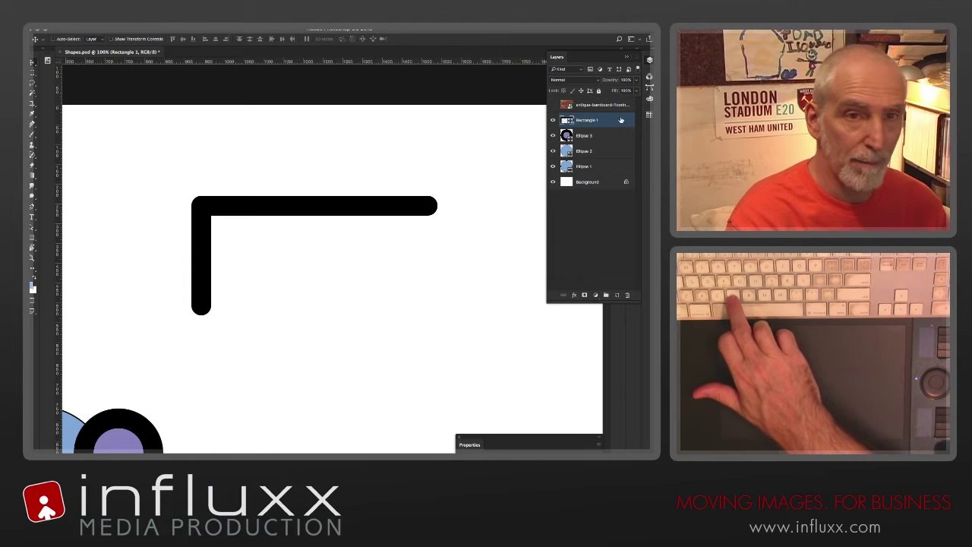
key(Delete)
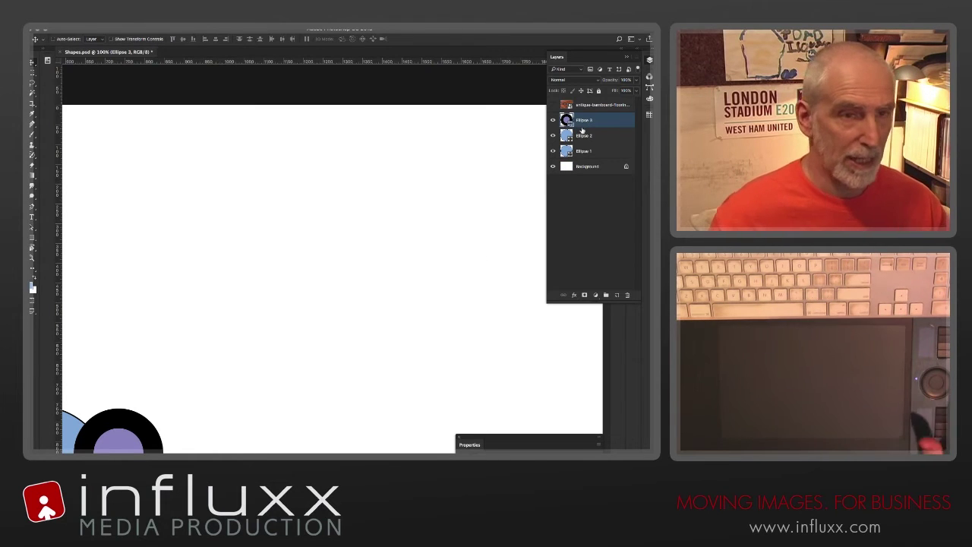
Step: Select the circle on the Ellipse 3 layer and try its fill as none, solid colour and a black-to-white gradient
drag(276, 328, 449, 139)
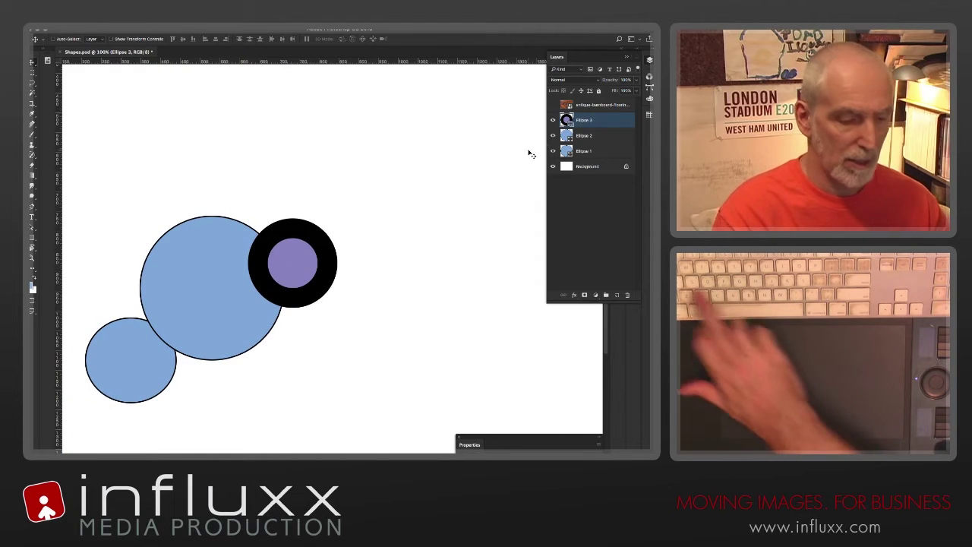
key(a)
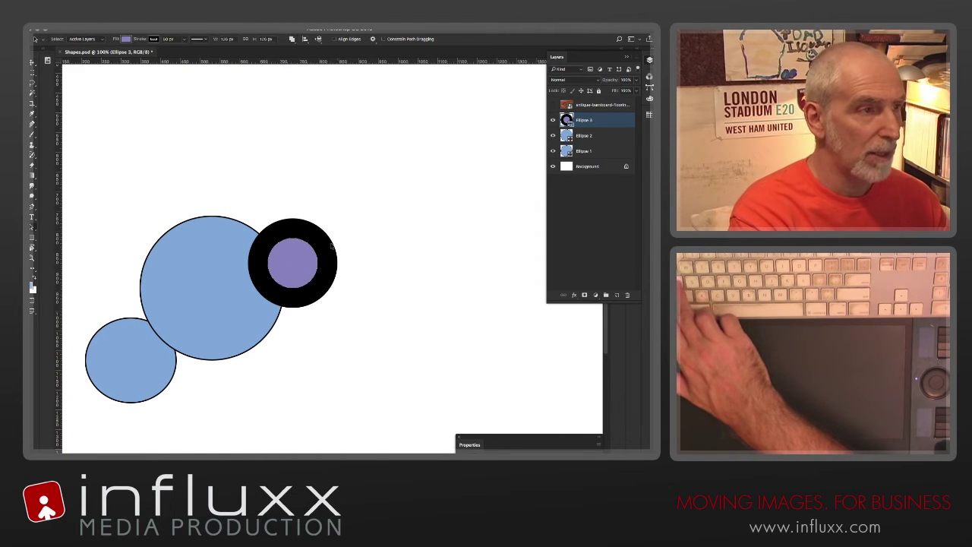
click(297, 261)
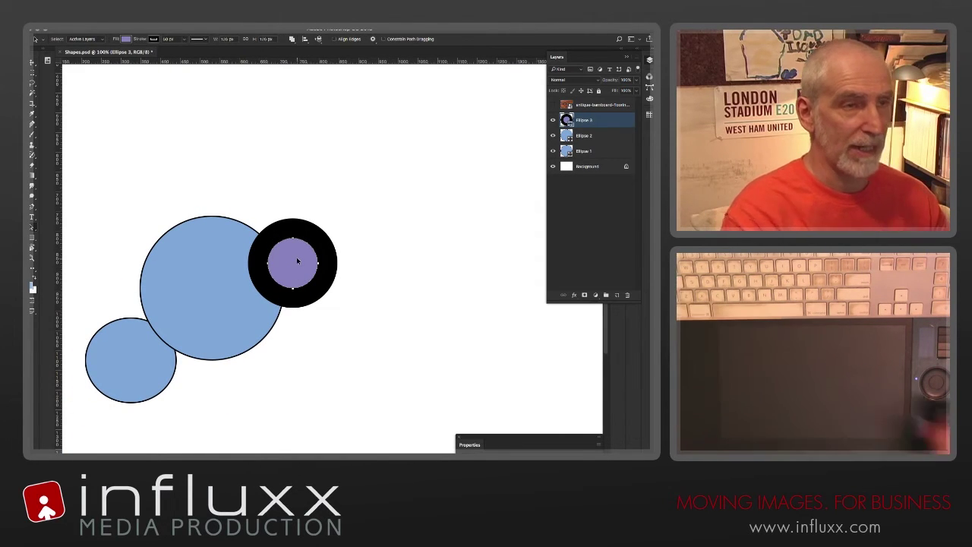
click(126, 40)
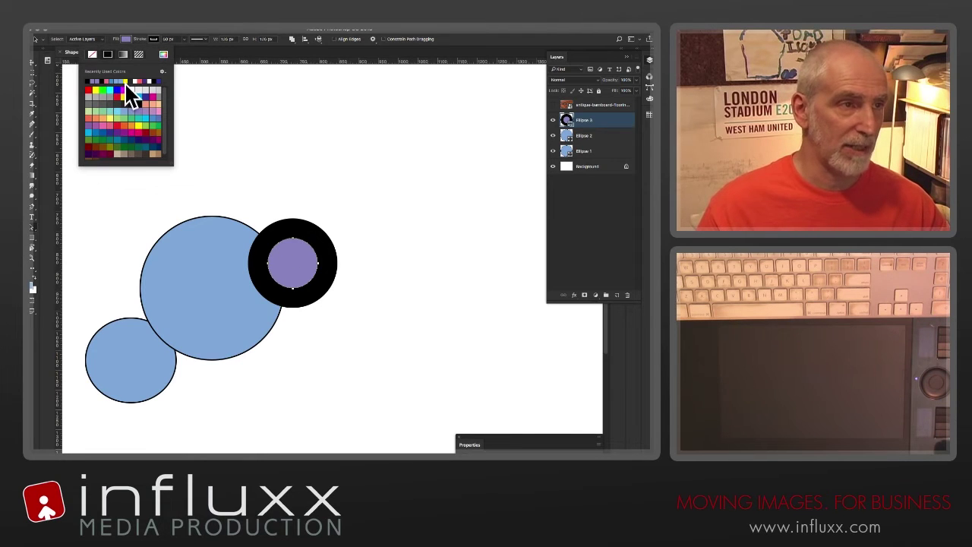
click(91, 55)
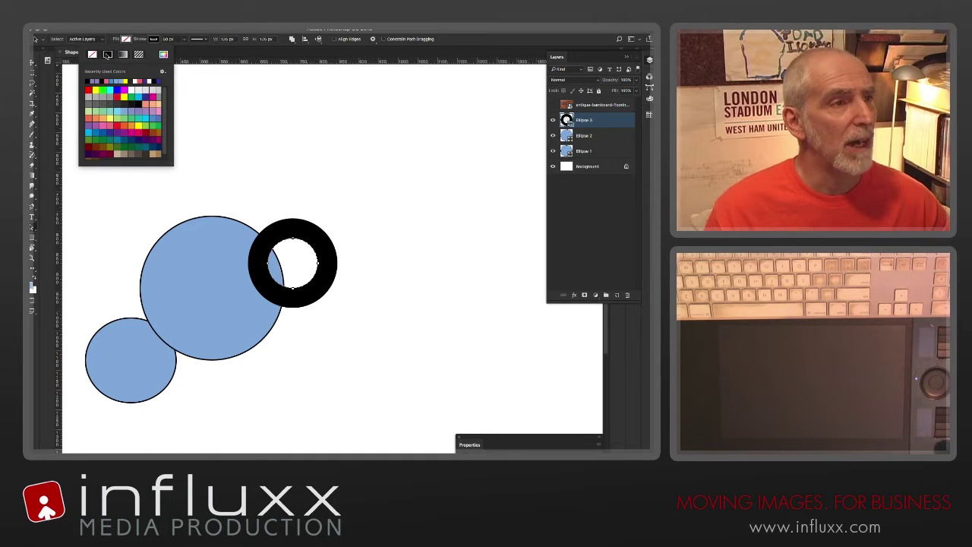
click(108, 55)
click(123, 55)
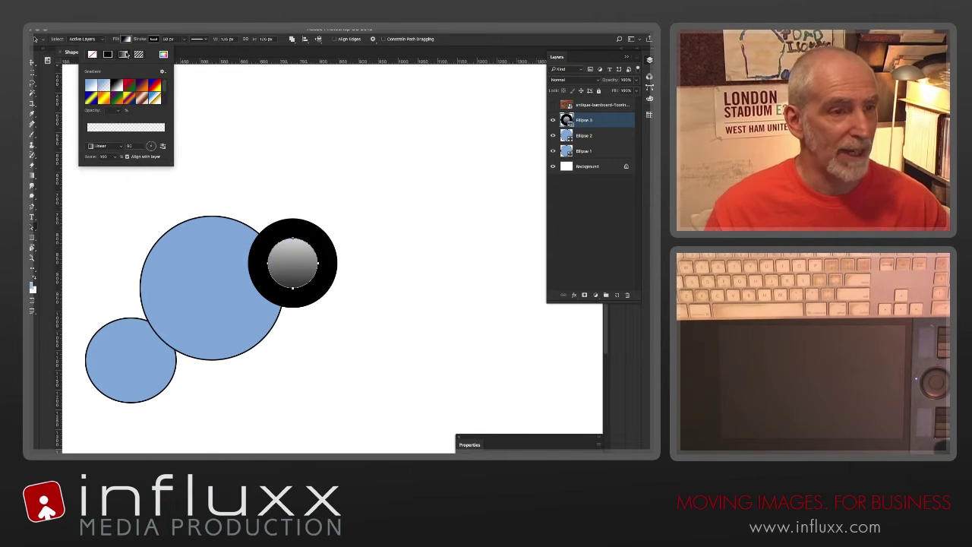
Step: Try pattern fills on the Ellipse 3 circle: diagonal hatching, the yellow floral pattern and the purple texture
click(139, 55)
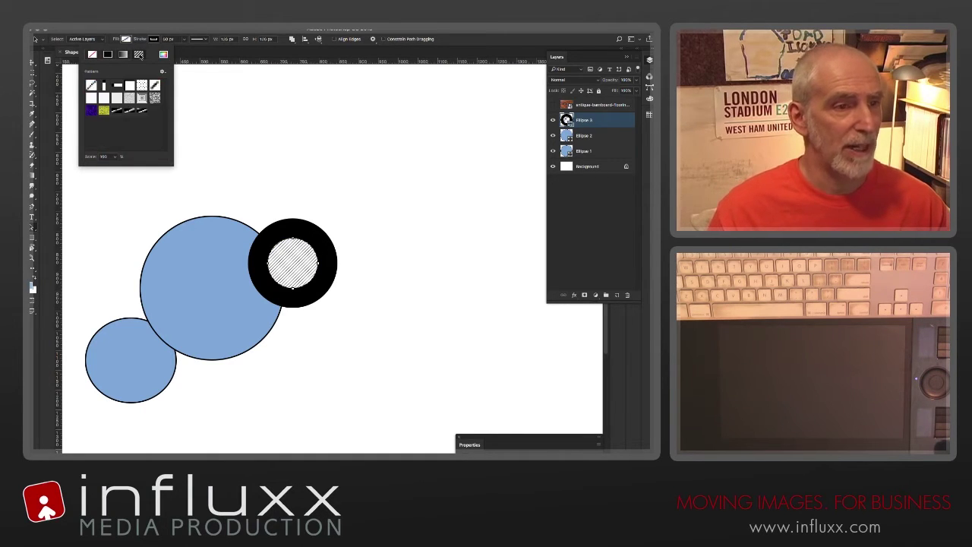
click(104, 111)
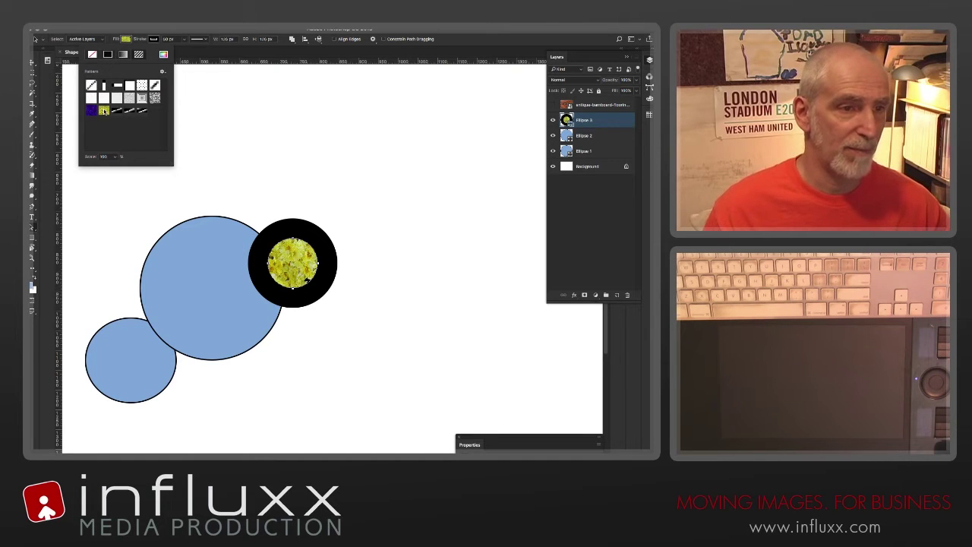
click(92, 111)
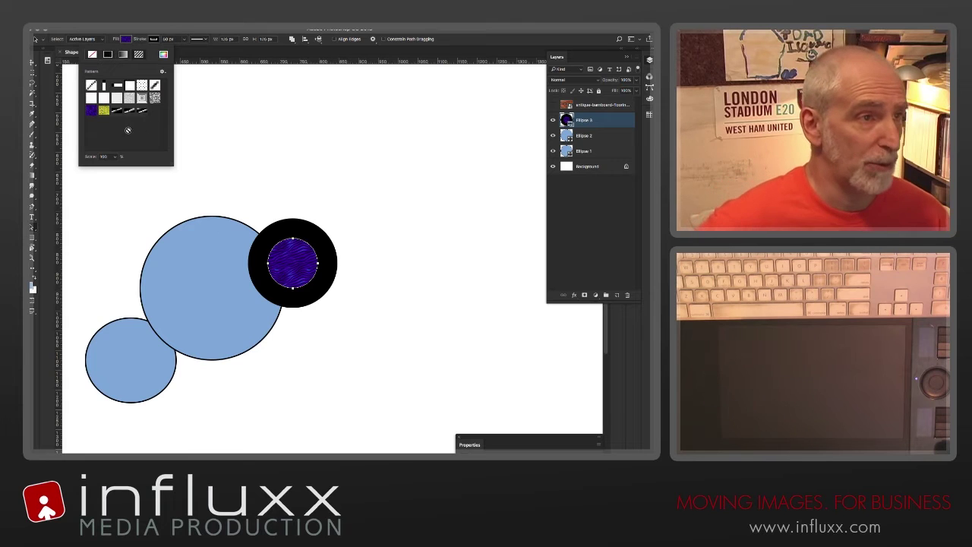
Step: Review the pattern picker's options for resetting, loading, saving and replacing patterns
click(161, 72)
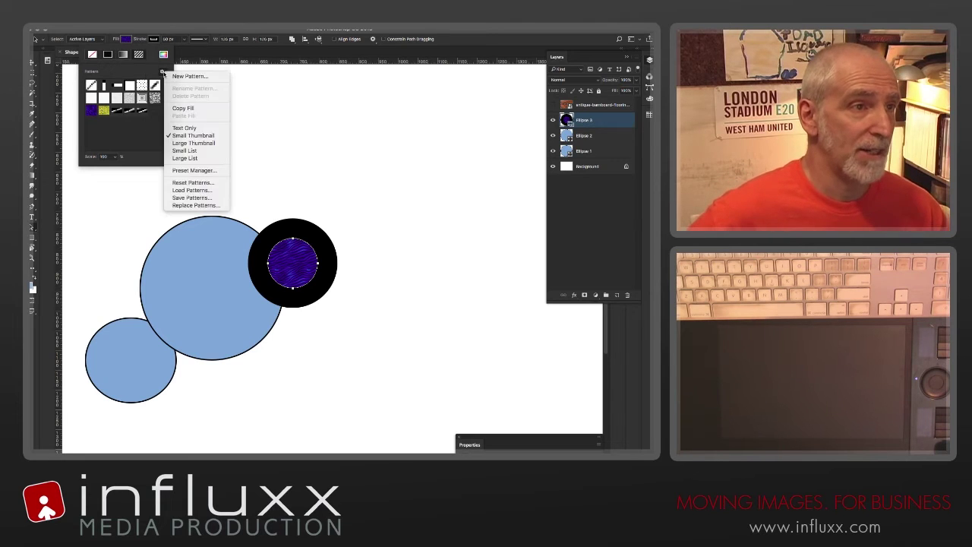
click(196, 191)
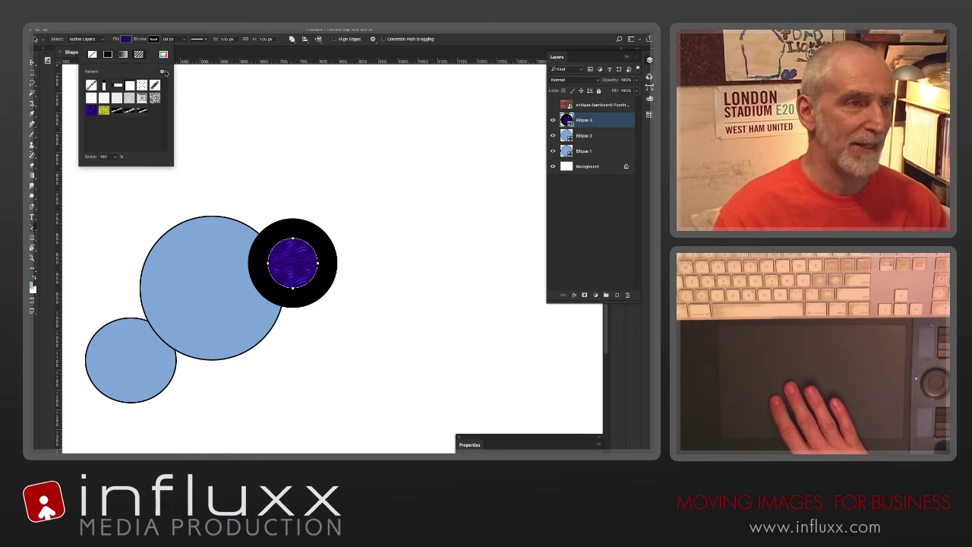
click(162, 71)
click(146, 136)
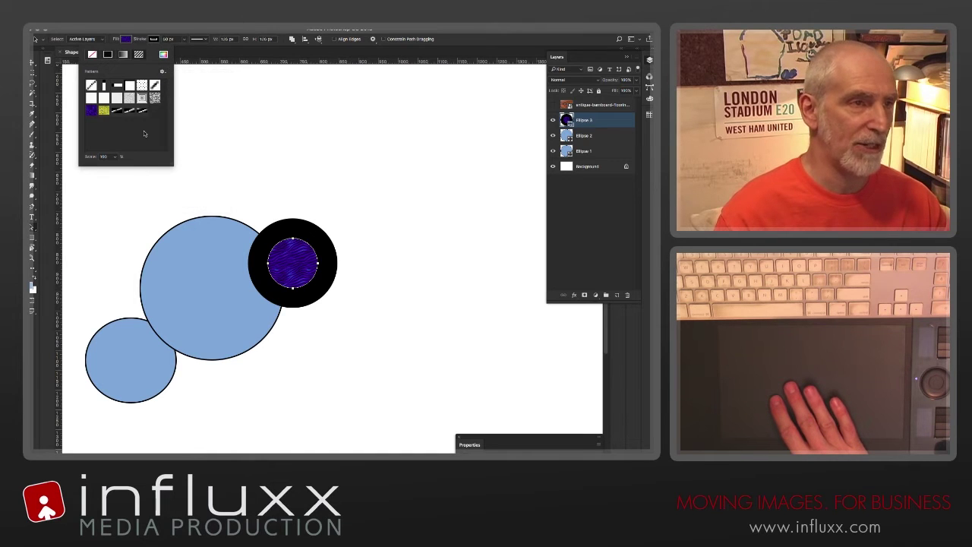
Step: Try a light grey textured pattern on the Ellipse 3 circle and change its fill to solid black
click(141, 101)
click(117, 100)
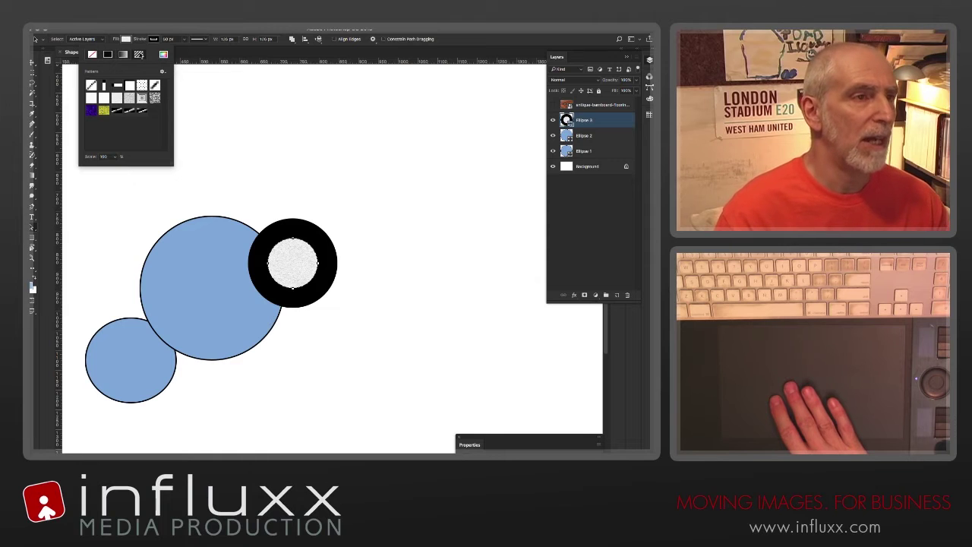
click(109, 55)
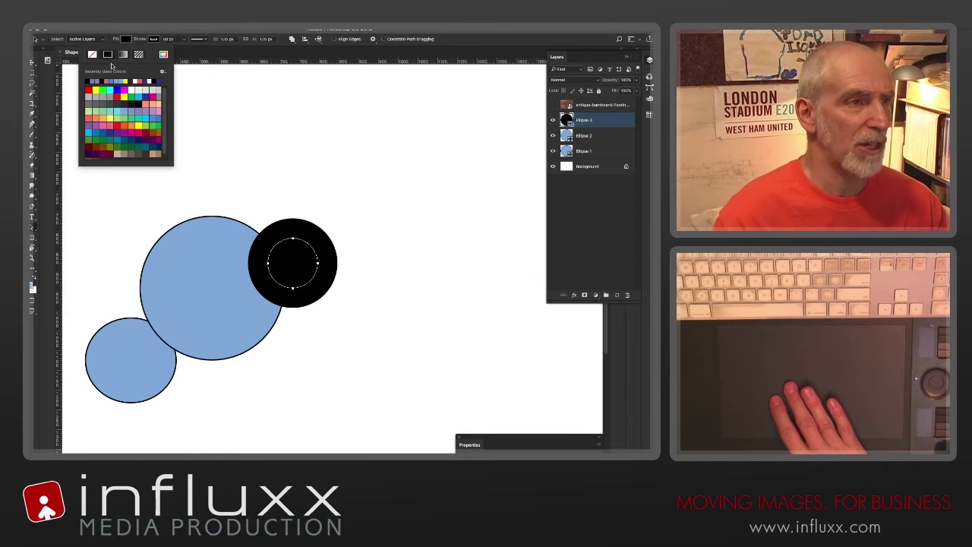
Step: Try black-to-white, red-to-green and violet-to-orange gradient fills on the Ellipse 3 circle
click(140, 108)
click(123, 55)
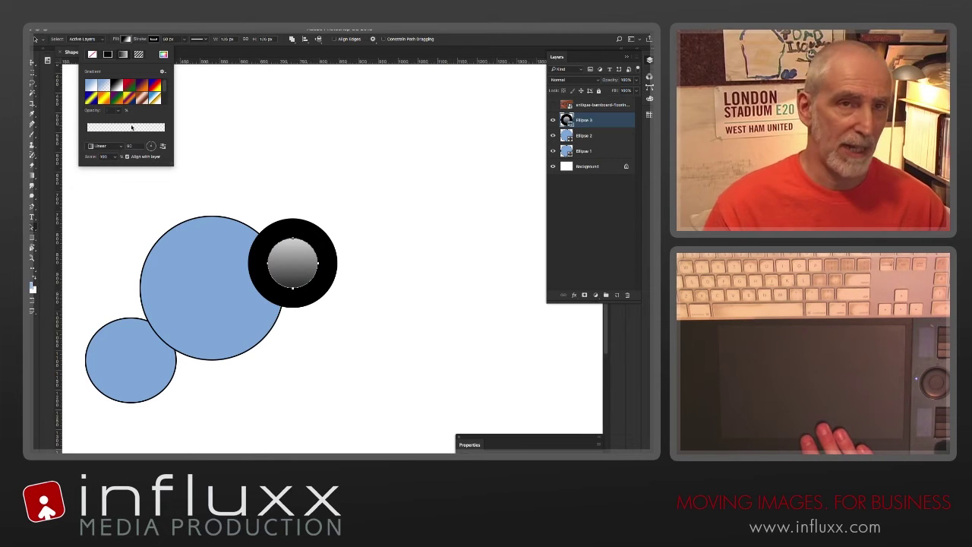
click(130, 88)
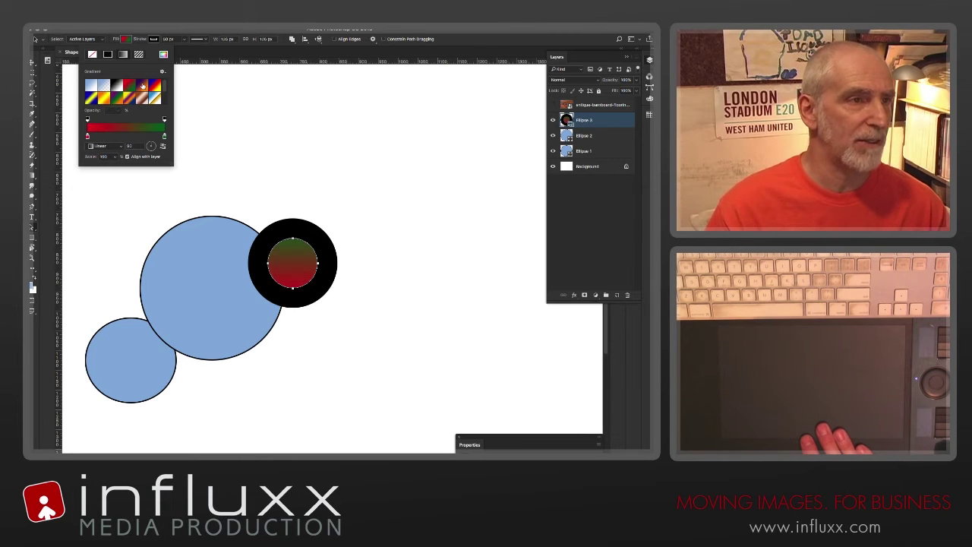
click(142, 86)
Step: Try the Adam's Rainbow preset in the Gradient Editor, cancel, and try the violet, green and orange gradient on the Ellipse 3 circle
click(111, 133)
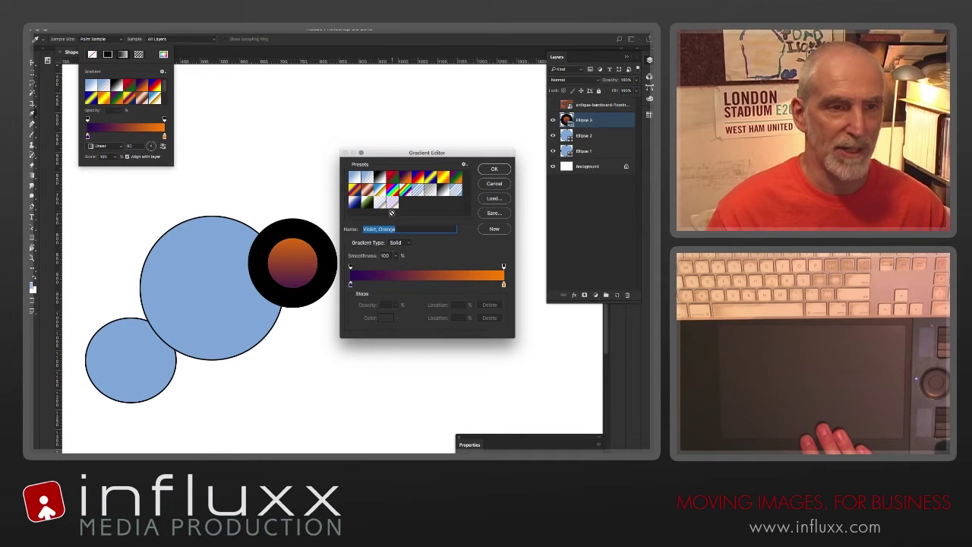
click(395, 204)
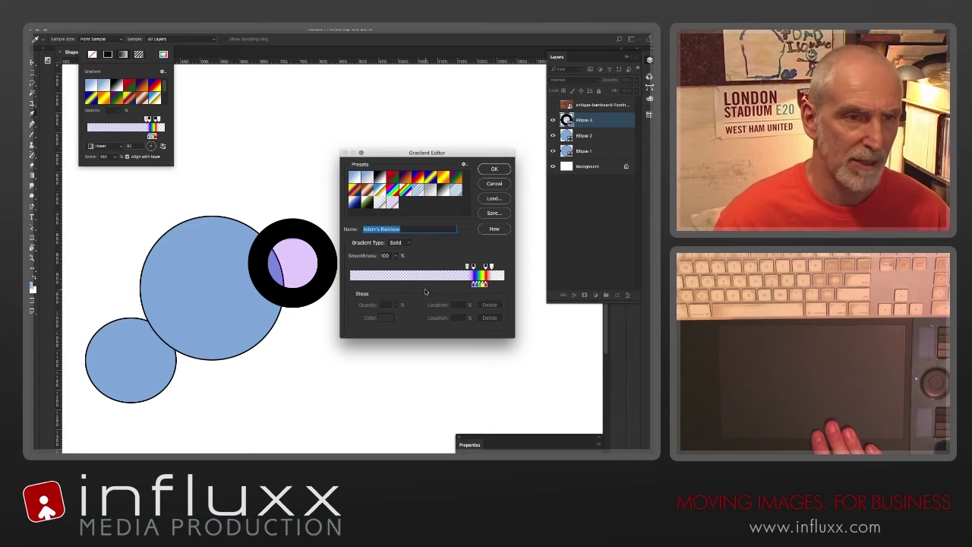
click(494, 185)
click(116, 98)
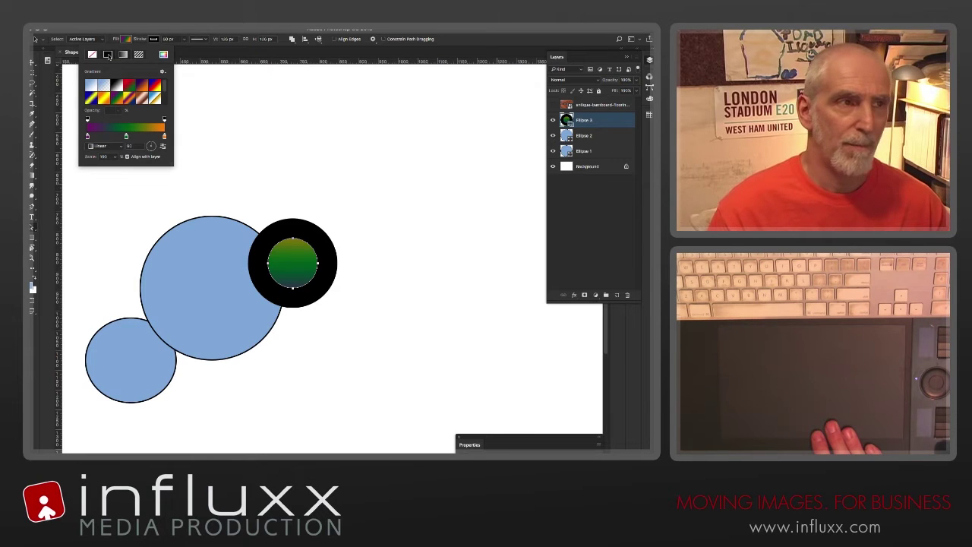
Step: Change the Ellipse 3 circle's fill to solid magenta-red and look through the swatch picker's options
click(108, 54)
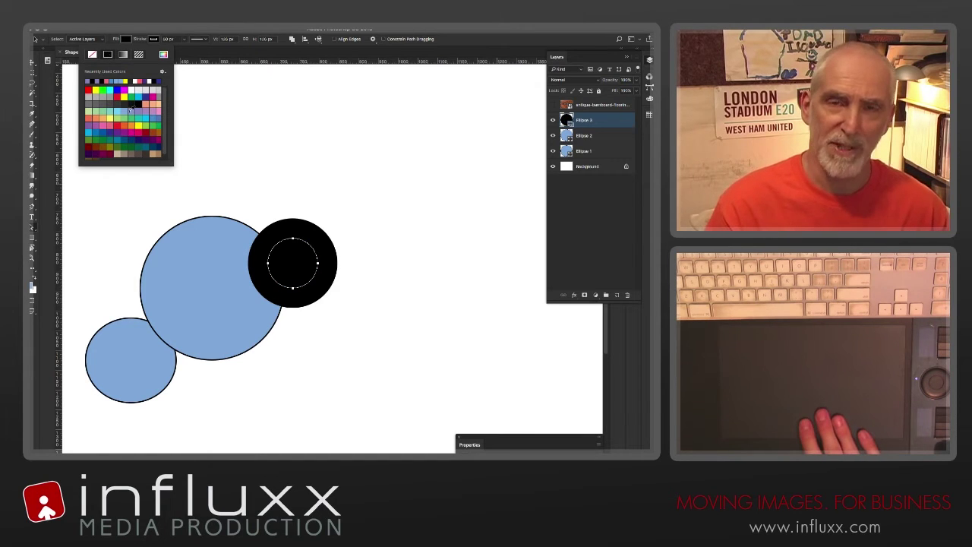
click(140, 130)
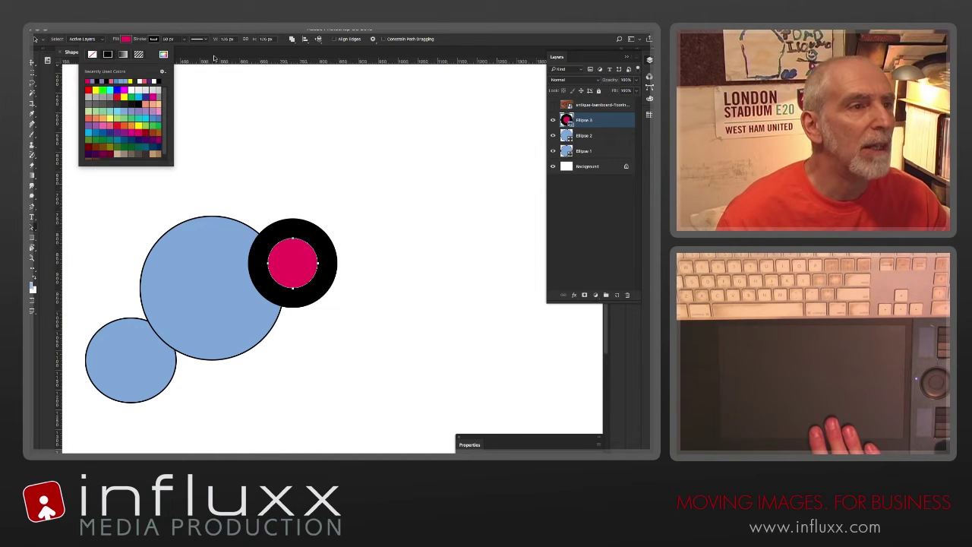
click(162, 71)
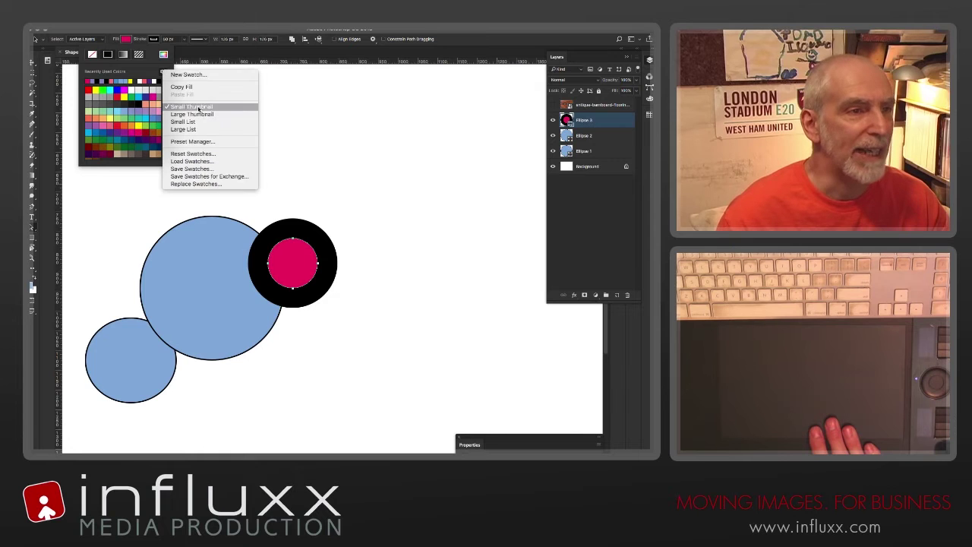
click(144, 72)
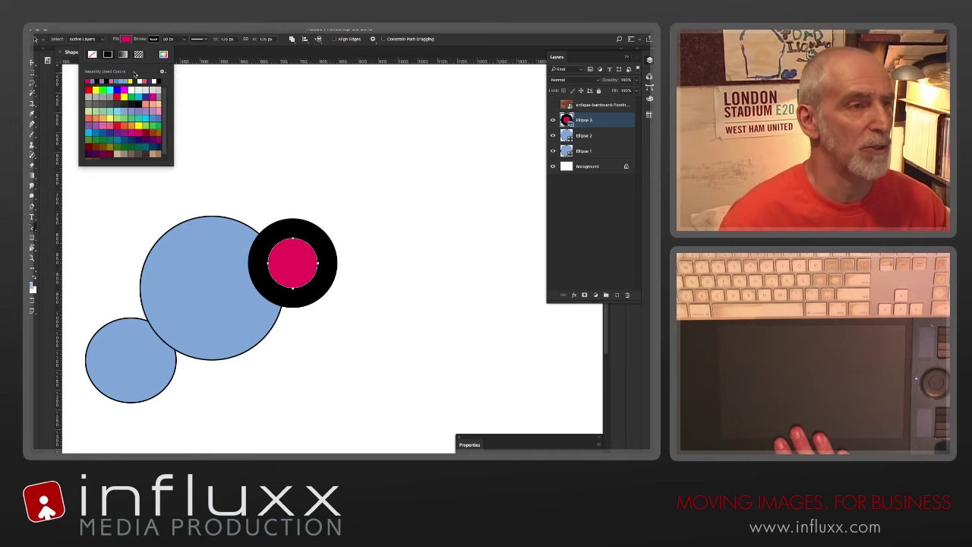
Step: Try none, solid, gradient and diagonal-hatch pattern strokes on the Ellipse 3 circle and review the stroke pattern options
click(153, 40)
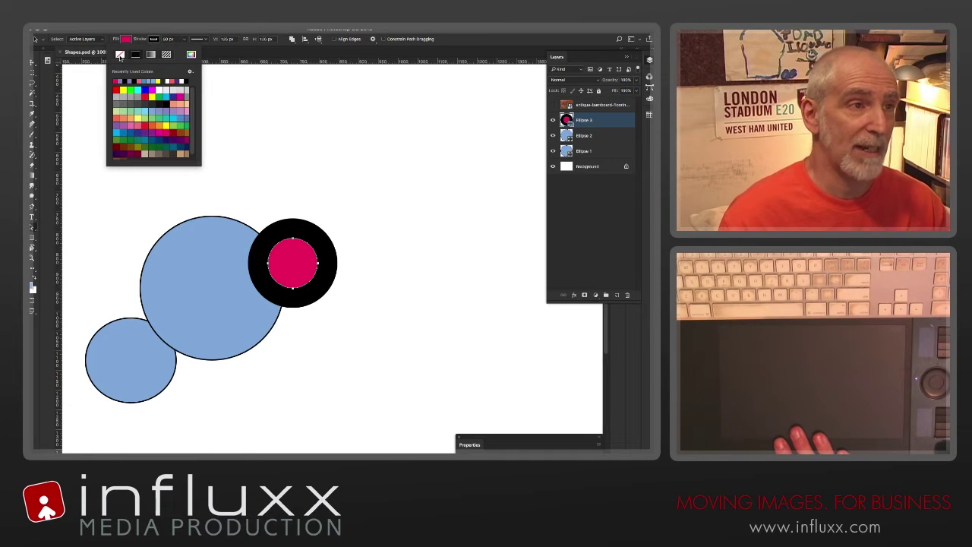
click(120, 55)
click(136, 54)
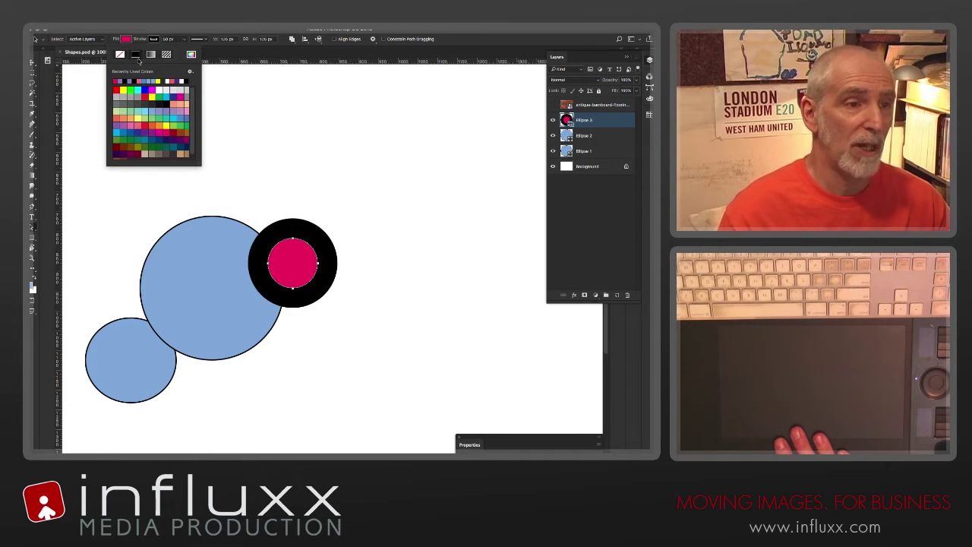
click(151, 55)
click(167, 56)
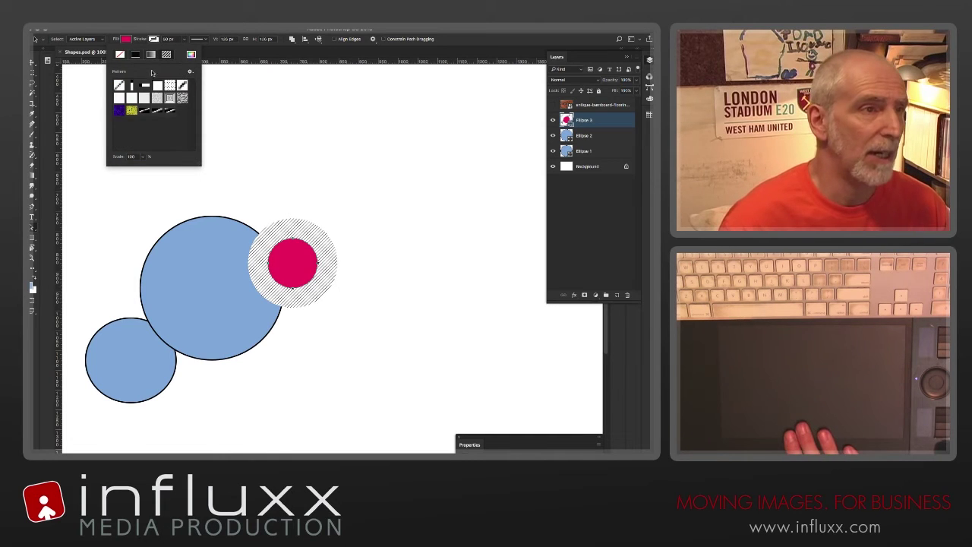
click(190, 73)
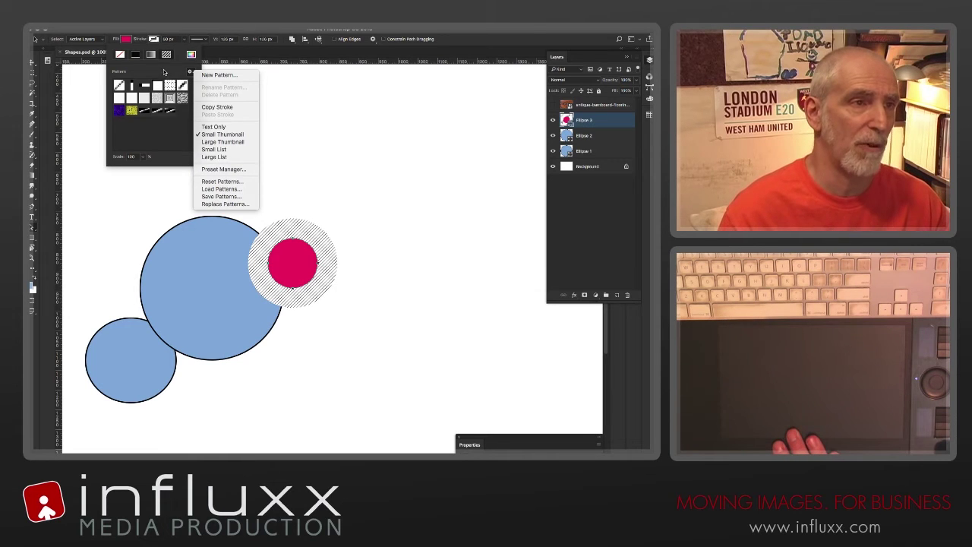
click(163, 73)
Step: Give the Ellipse 3 circle a solid stroke, trying cyan before dark blue, and reduce its width to about 18 px
click(136, 55)
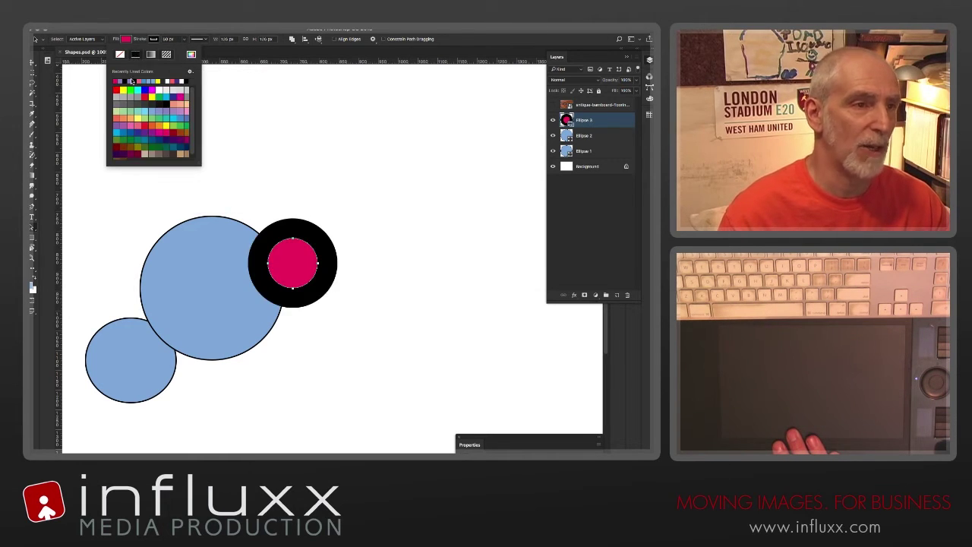
click(176, 116)
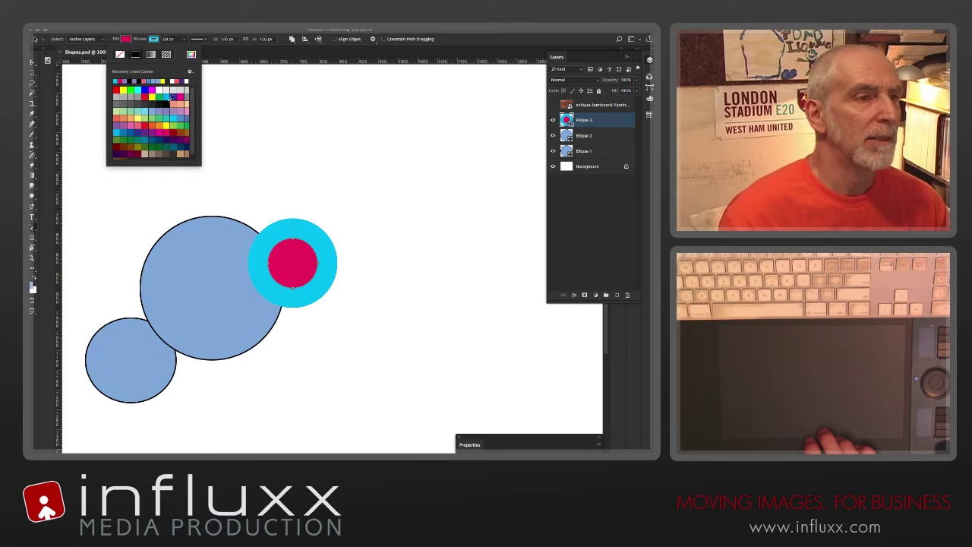
click(176, 107)
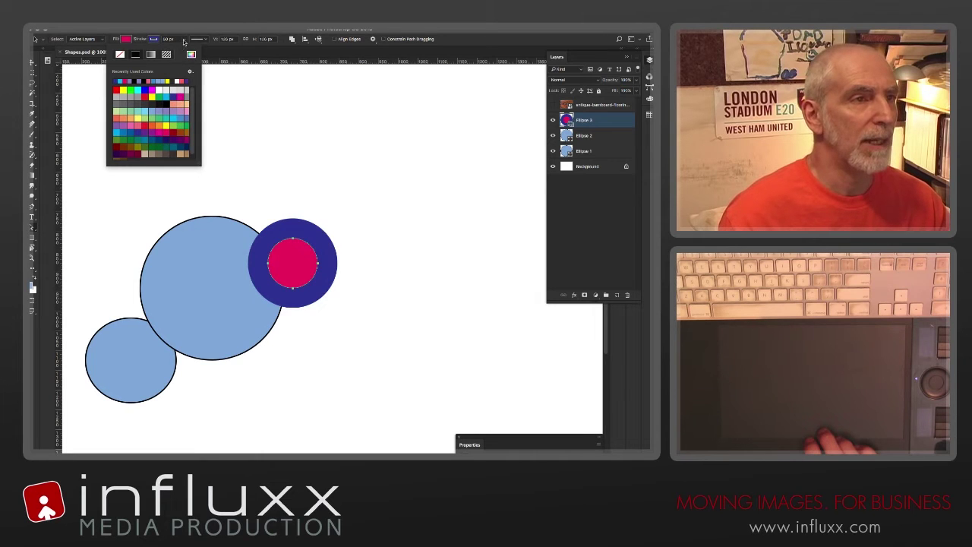
click(184, 42)
drag(178, 51, 181, 53)
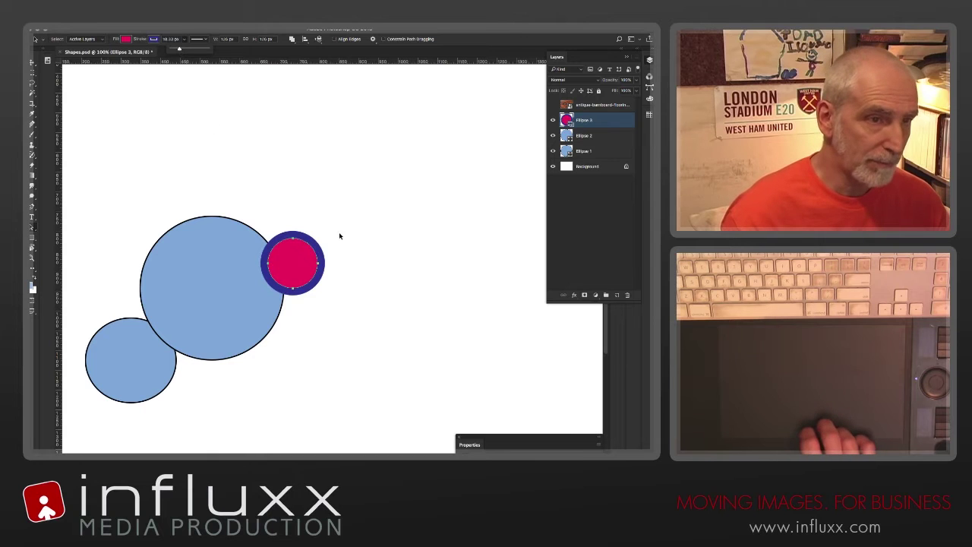
click(303, 259)
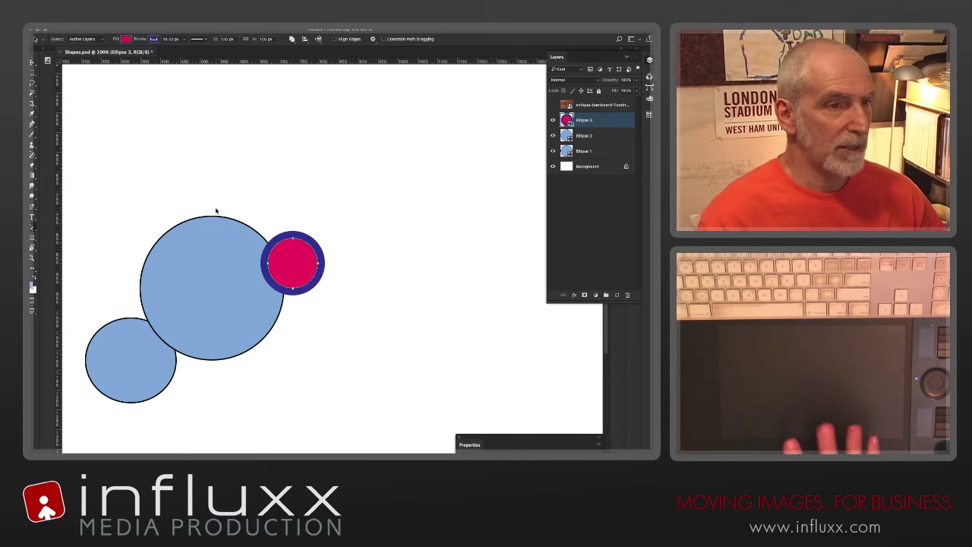
Step: With no layer selected, try drawing a rectangle about 302 by 348 px with light green fill and a purple stroke about 25 px wide
click(608, 216)
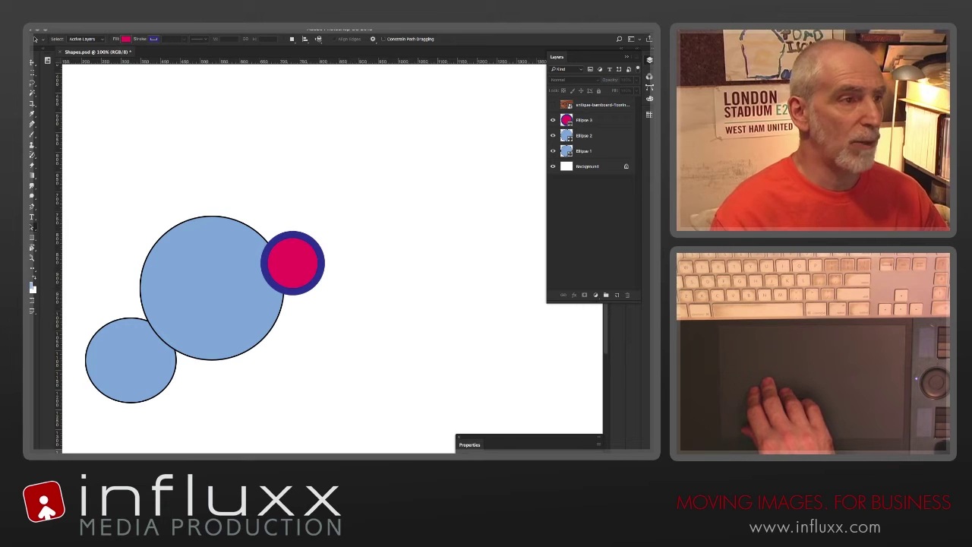
click(31, 240)
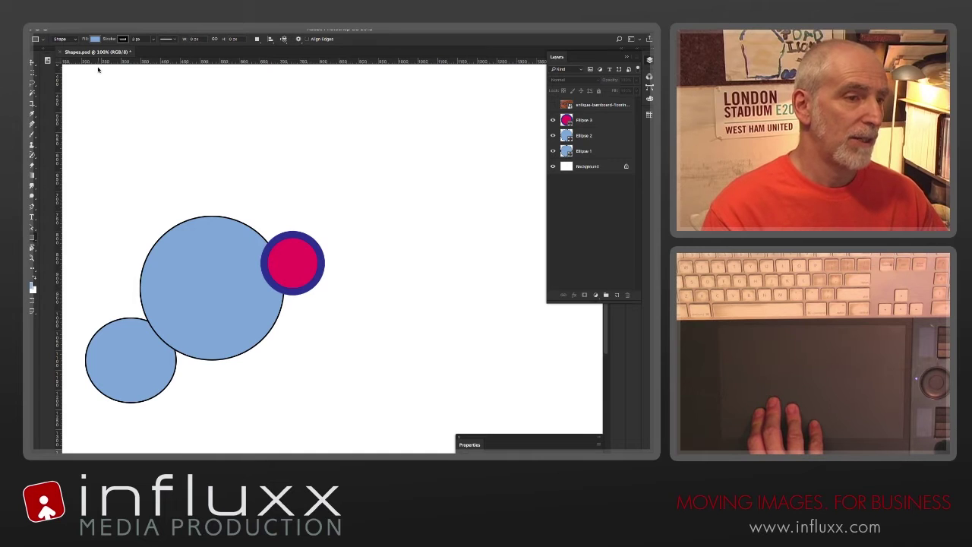
click(95, 40)
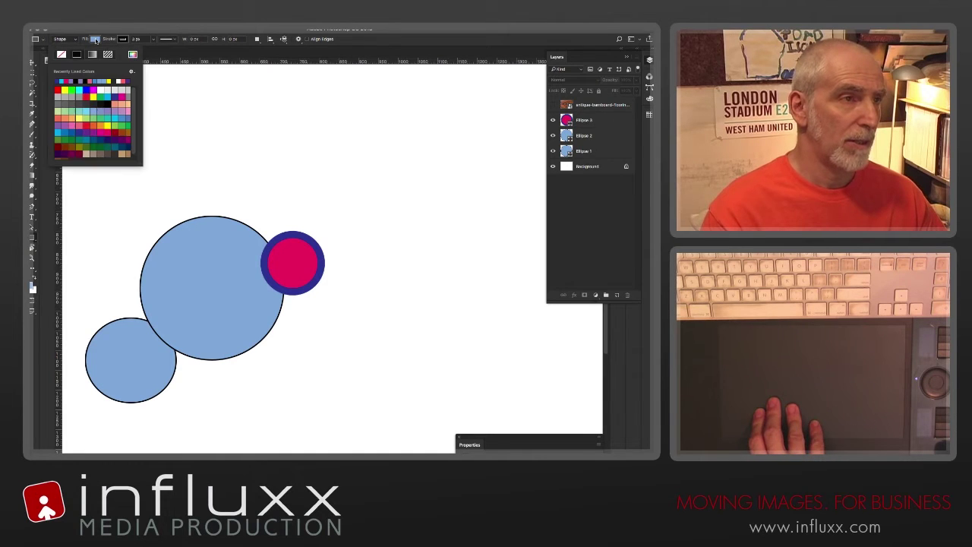
click(97, 83)
click(123, 39)
click(155, 104)
click(155, 39)
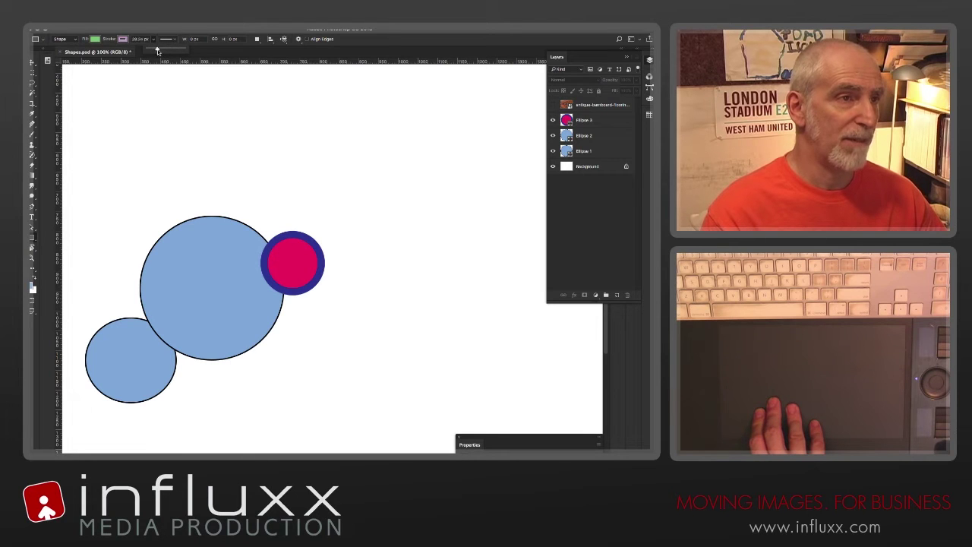
drag(359, 116, 479, 254)
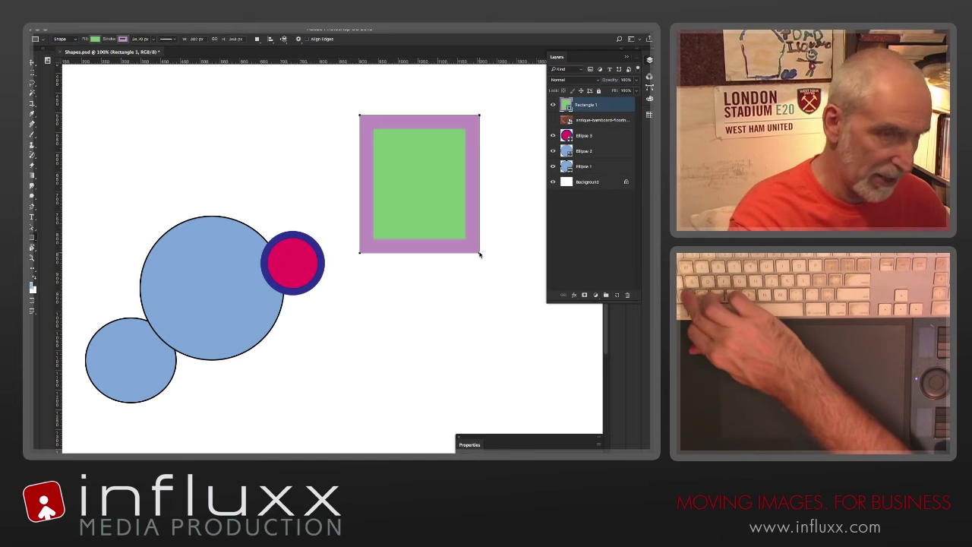
key(ctrl+z)
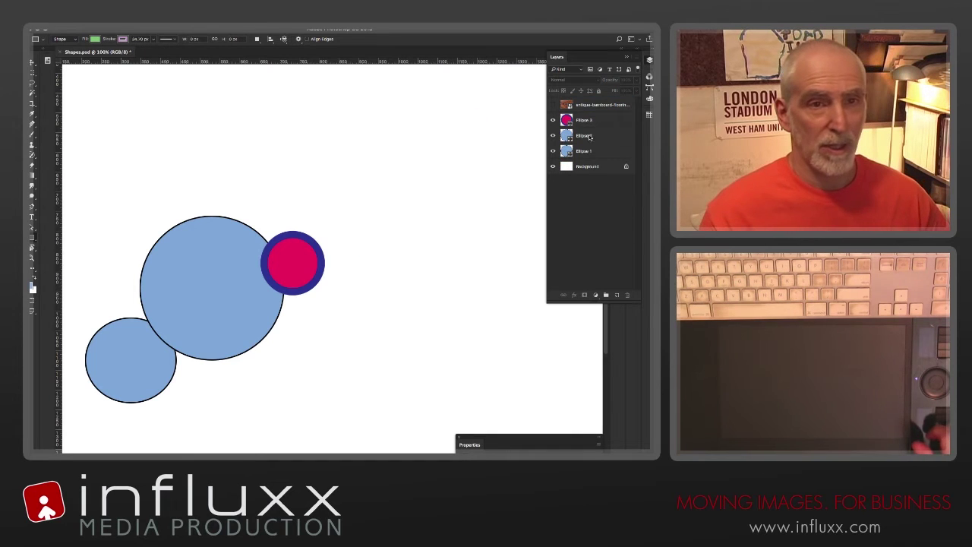
Step: Select the Ellipse 2 layer and recolour its circle with a solid cyan fill and a purple stroke
click(611, 138)
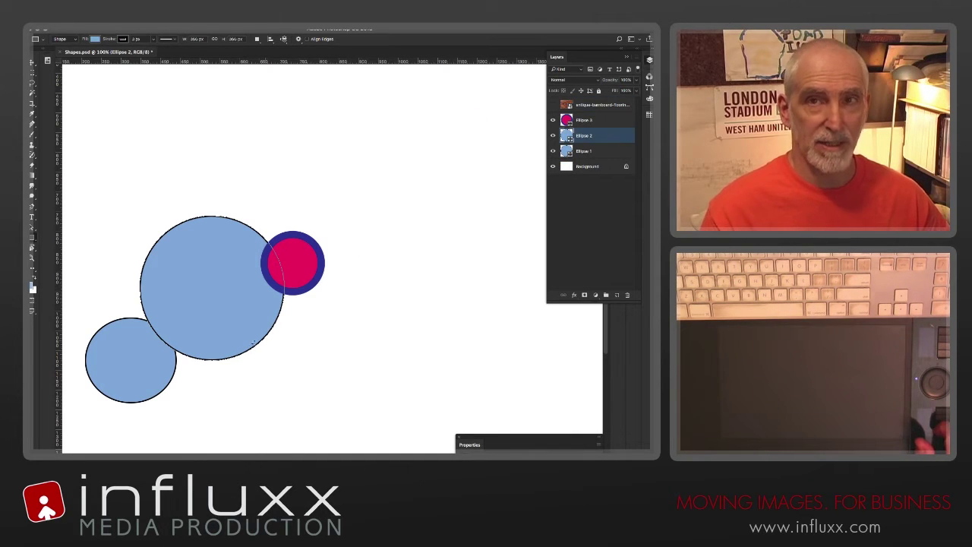
key(a)
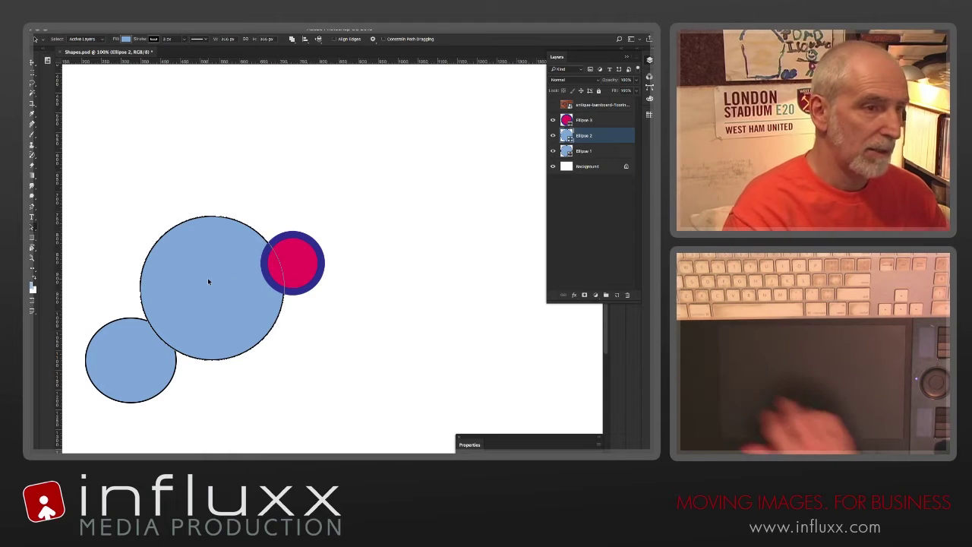
click(126, 38)
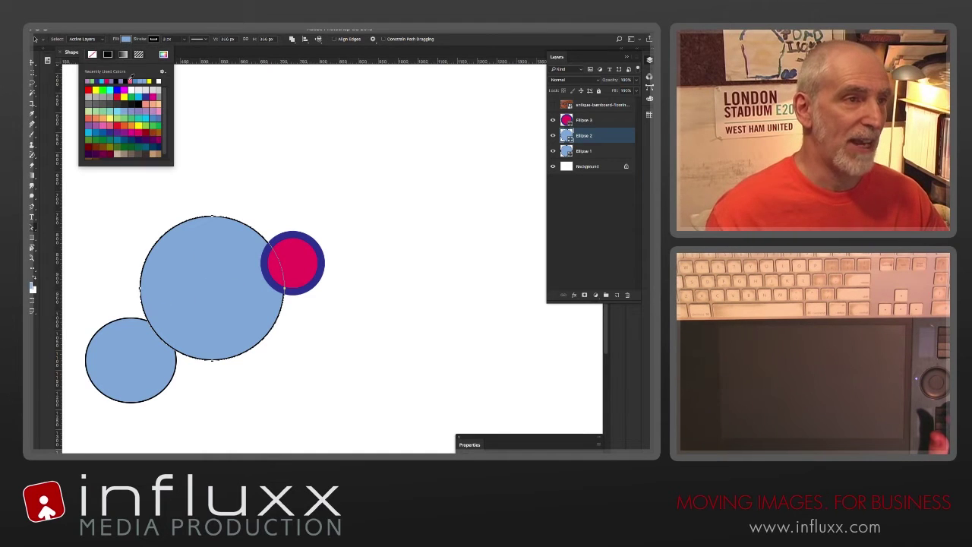
click(147, 121)
click(180, 112)
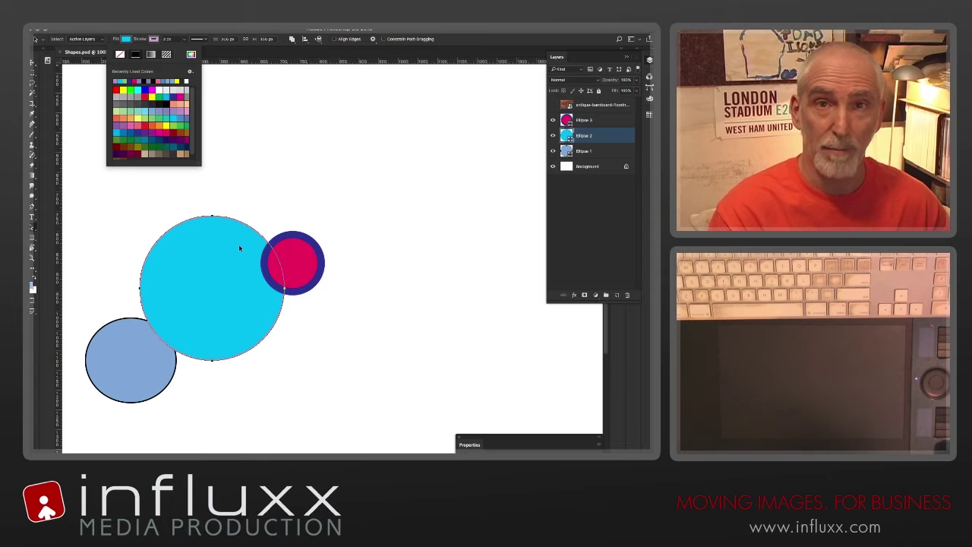
Step: Select the cyan circle on the Ellipse 2 layer and try enlarging it proportionally to about 208% with Free Transform
click(208, 291)
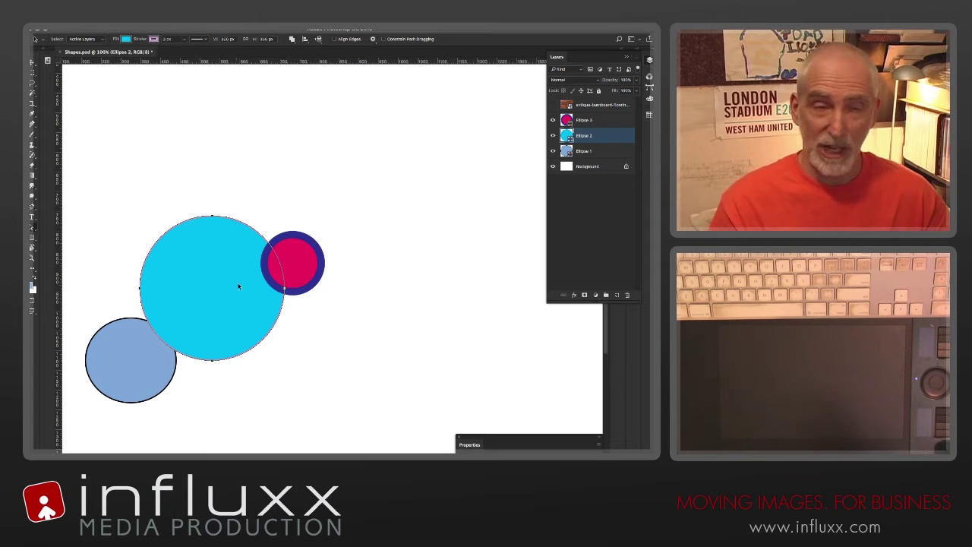
click(299, 277)
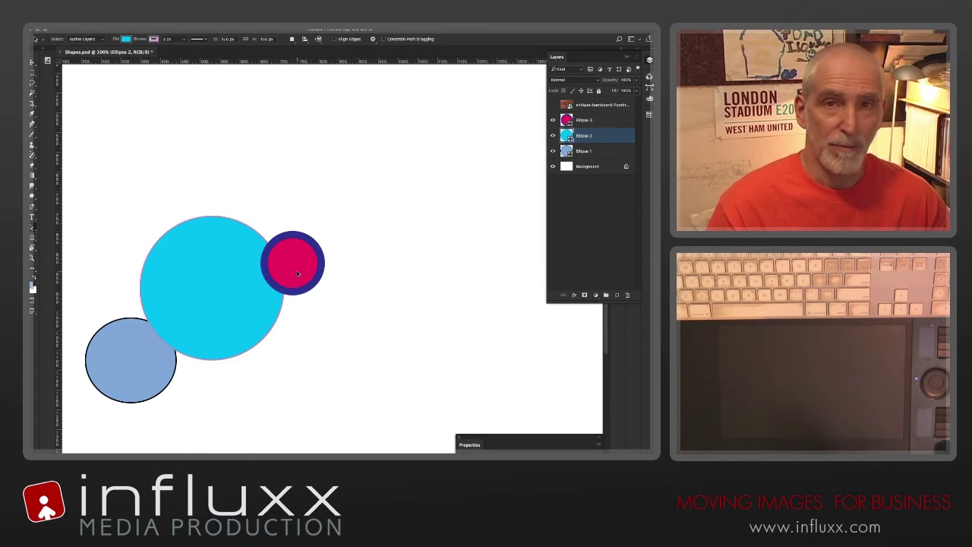
click(211, 276)
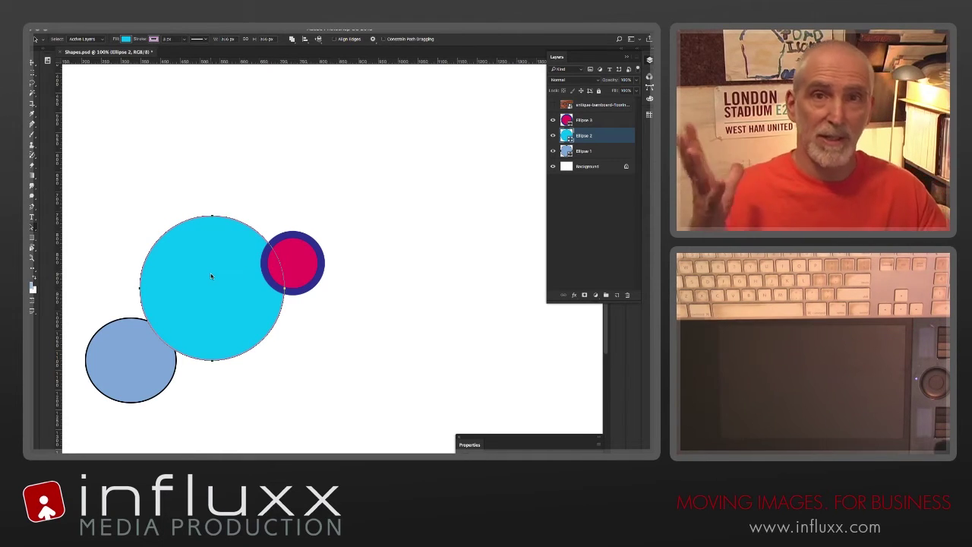
key(ctrl+t)
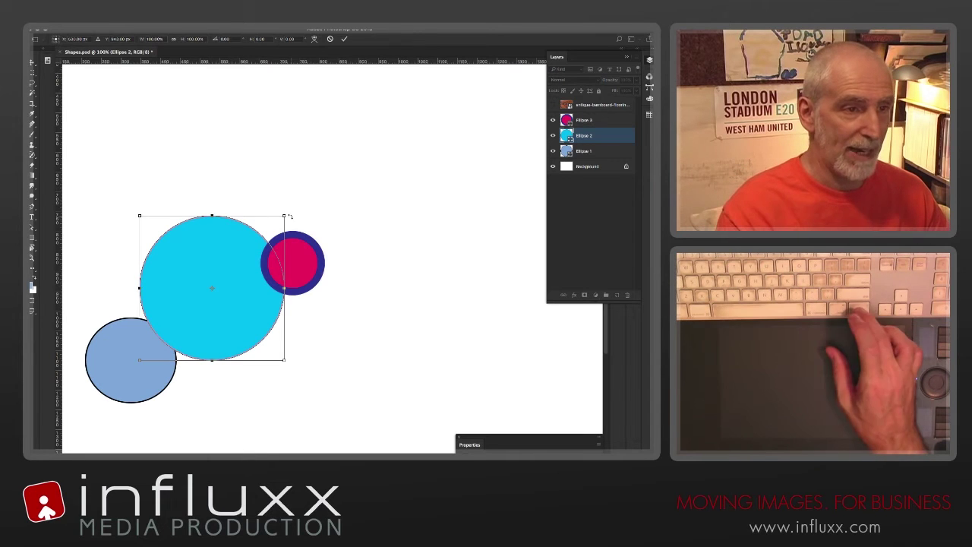
drag(285, 217, 467, 95)
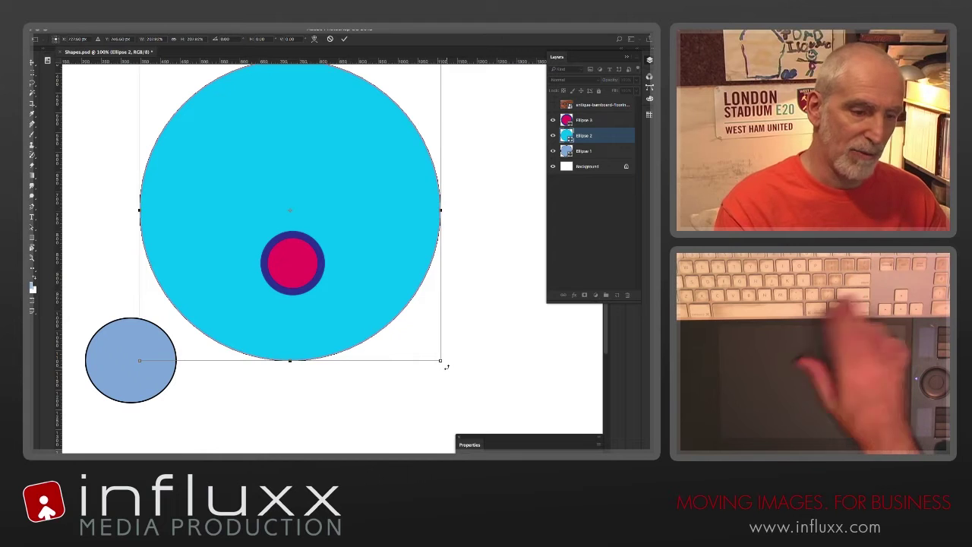
key(ctrl+z)
key(Escape)
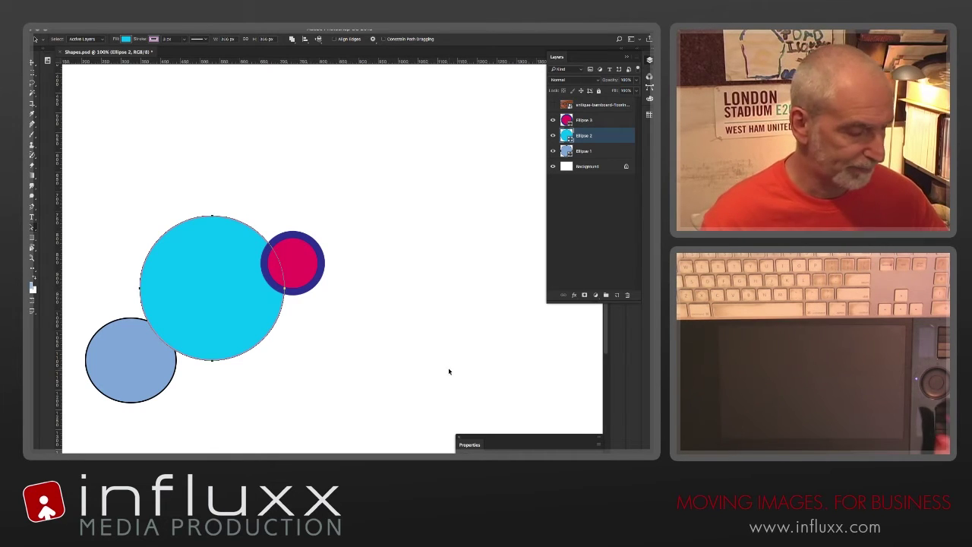
click(375, 311)
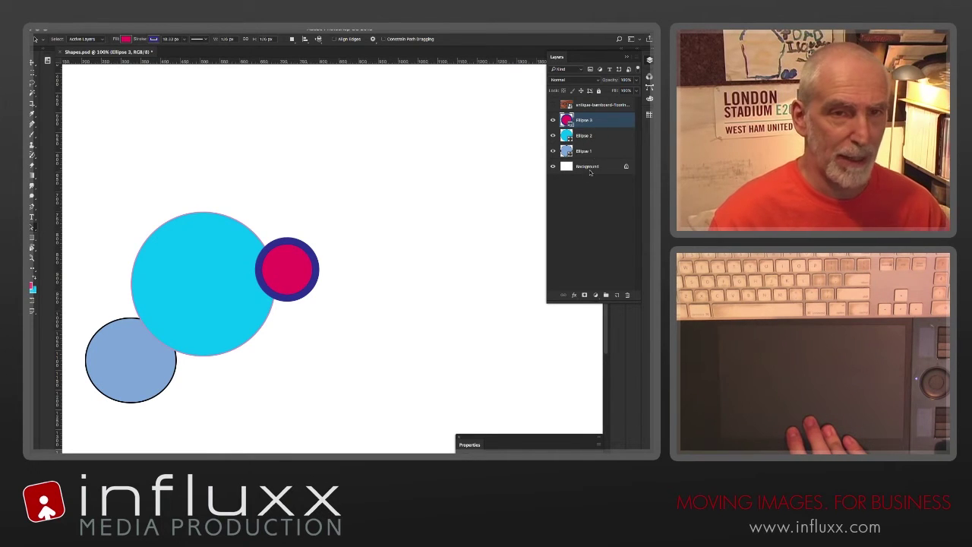
Step: Select the Ellipse 3 layer and draw a rectangle overlapping the magenta circle with the path operation set to Combine Shapes
click(612, 137)
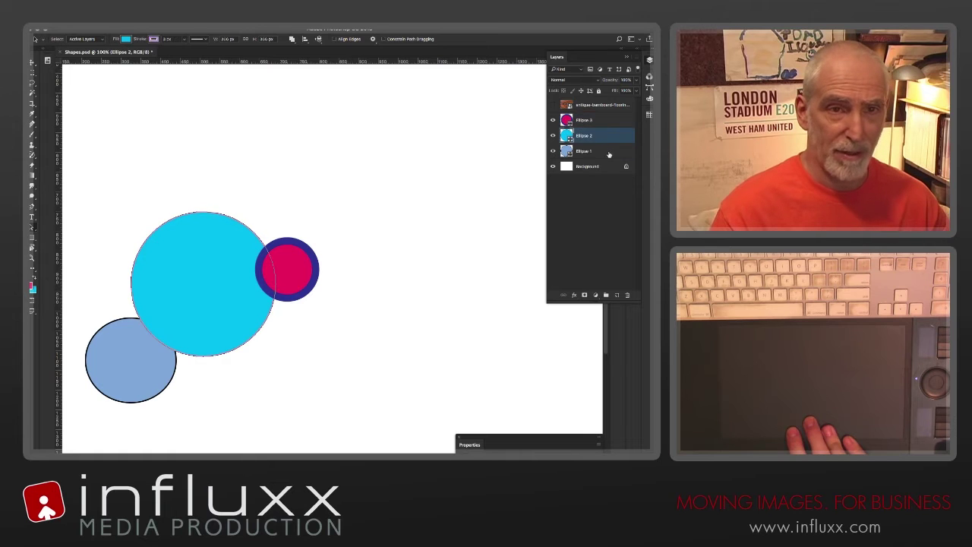
click(610, 151)
click(610, 122)
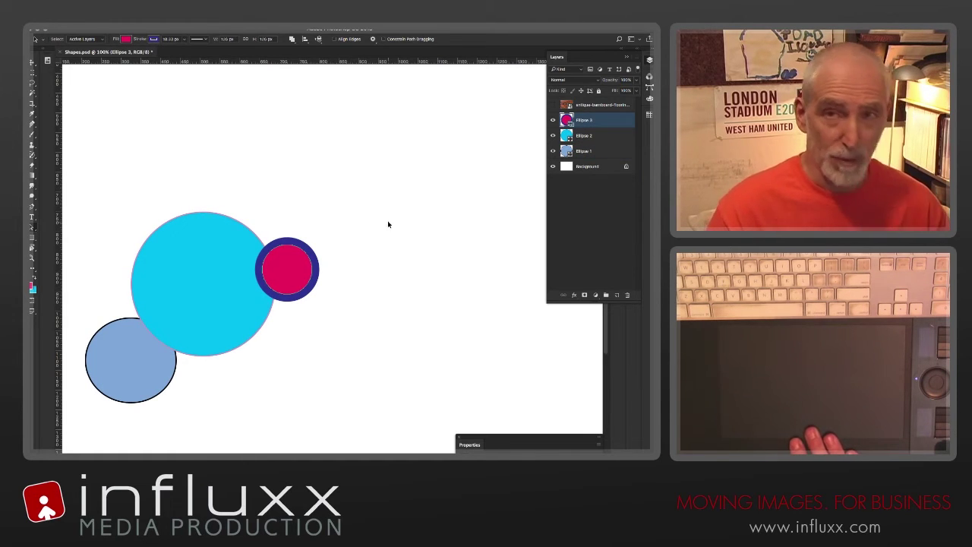
key(u)
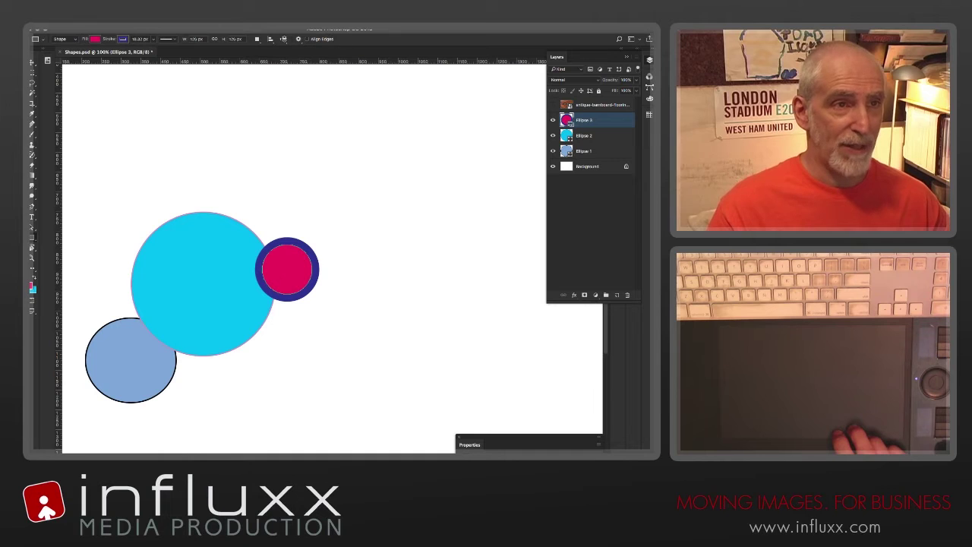
click(257, 40)
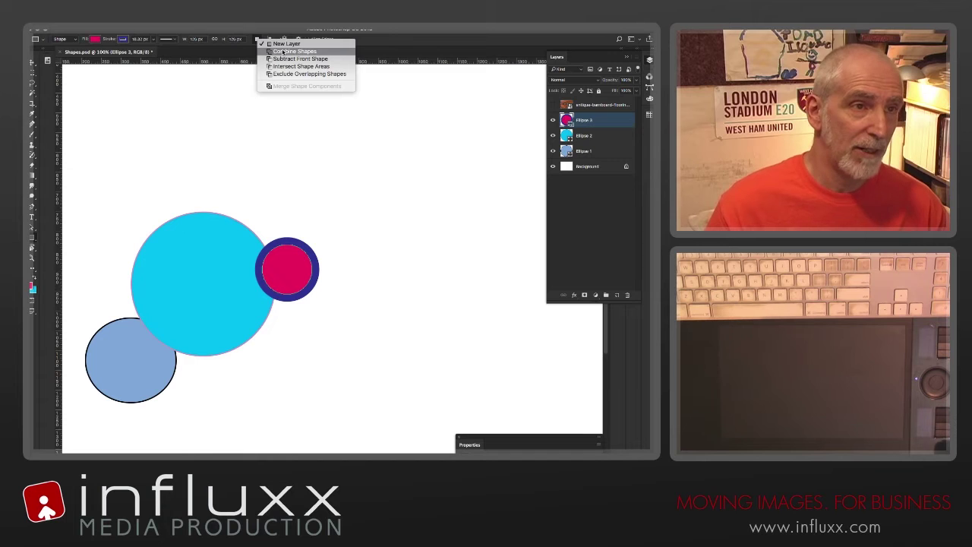
click(283, 52)
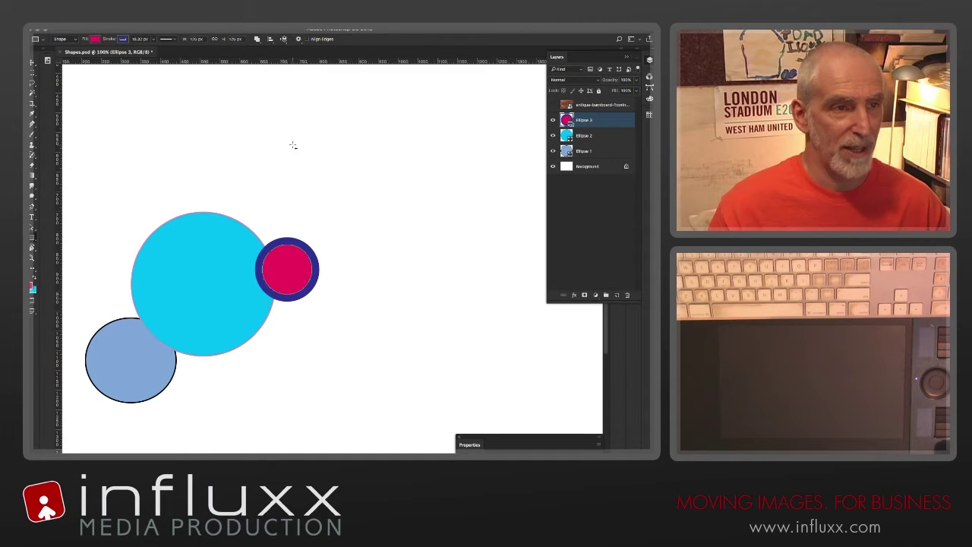
mouse_move(293, 191)
mouse_down()
mouse_move(369, 251)
mouse_move(429, 256)
mouse_up()
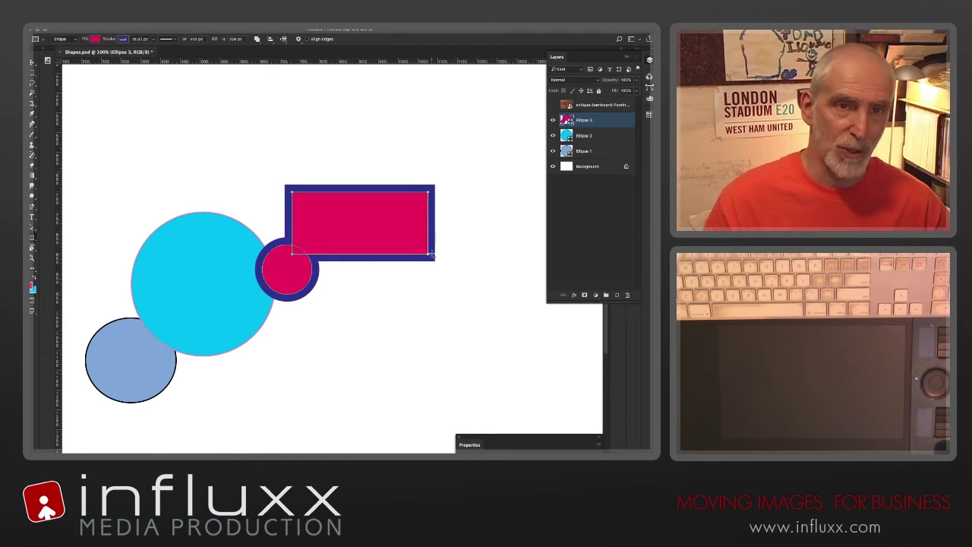
Step: Move the combined shape's rectangle and circle individually so they overlap, and stretch the rectangle's height to about 138% with Free Transform
key(a)
click(370, 309)
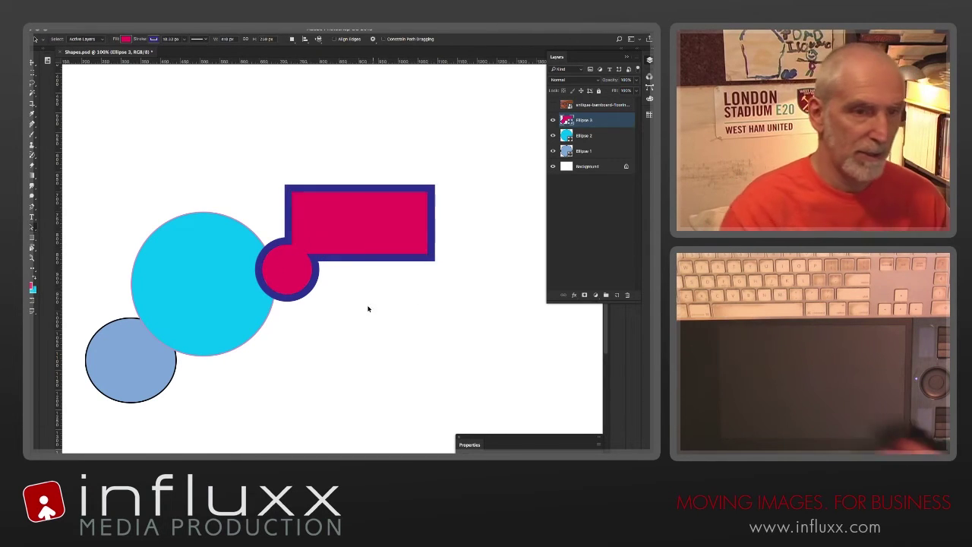
click(385, 214)
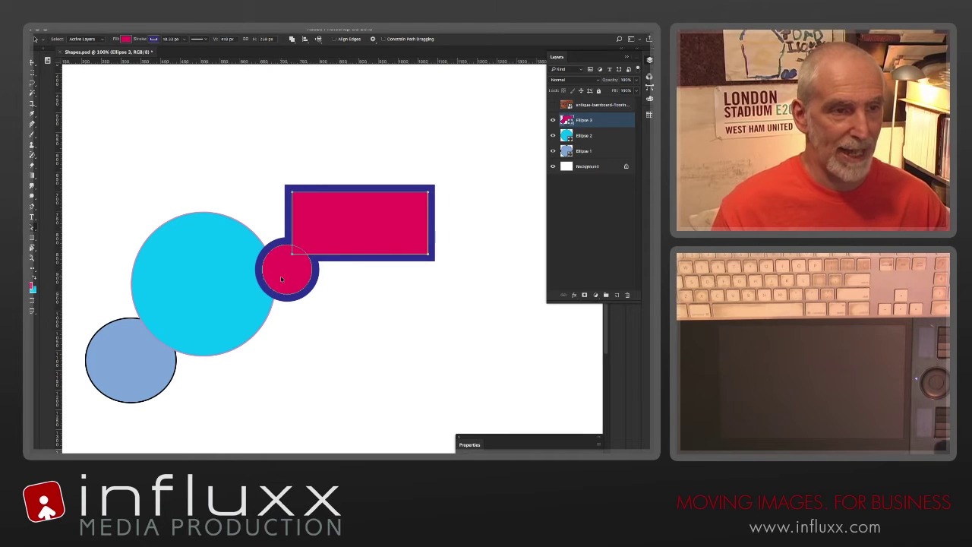
drag(364, 221, 386, 203)
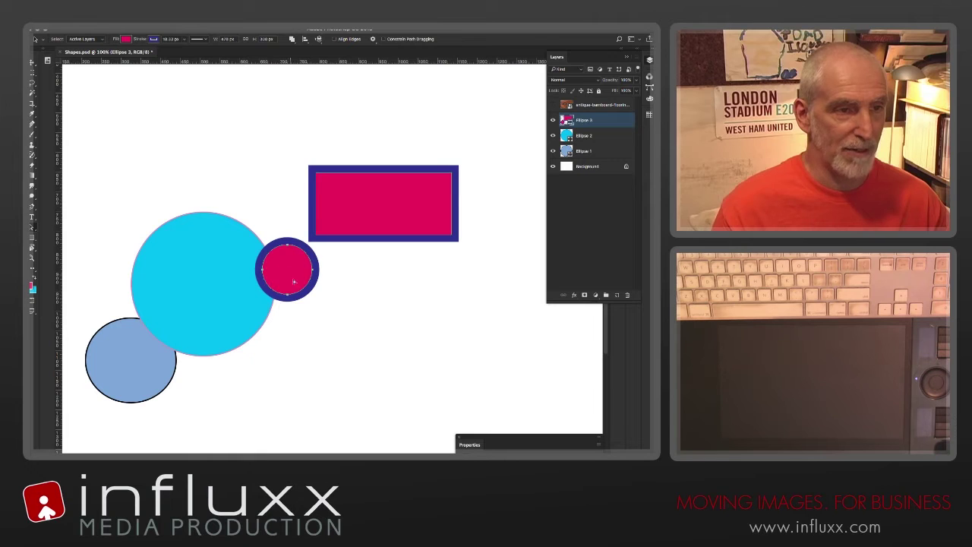
drag(290, 275, 306, 297)
drag(369, 187, 366, 234)
key(ctrl+t)
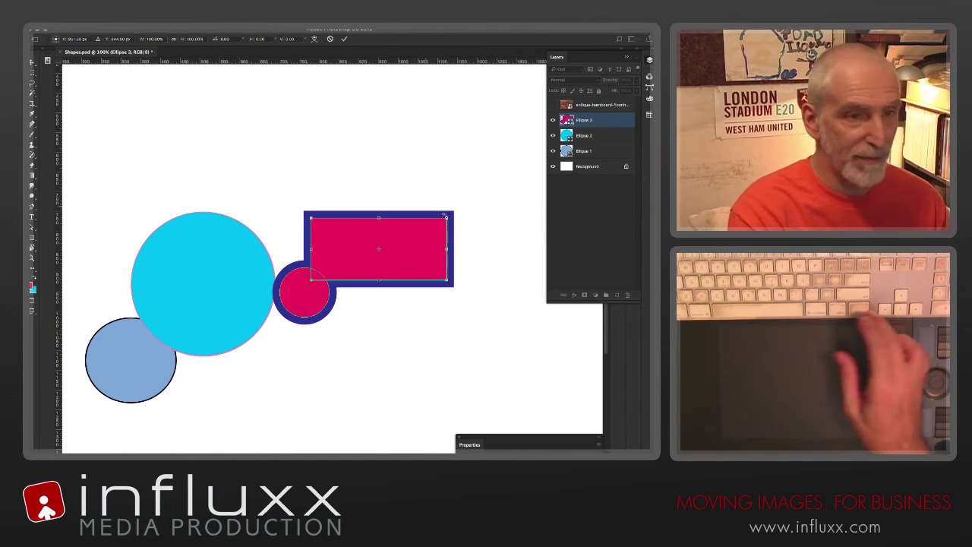
drag(379, 218, 382, 195)
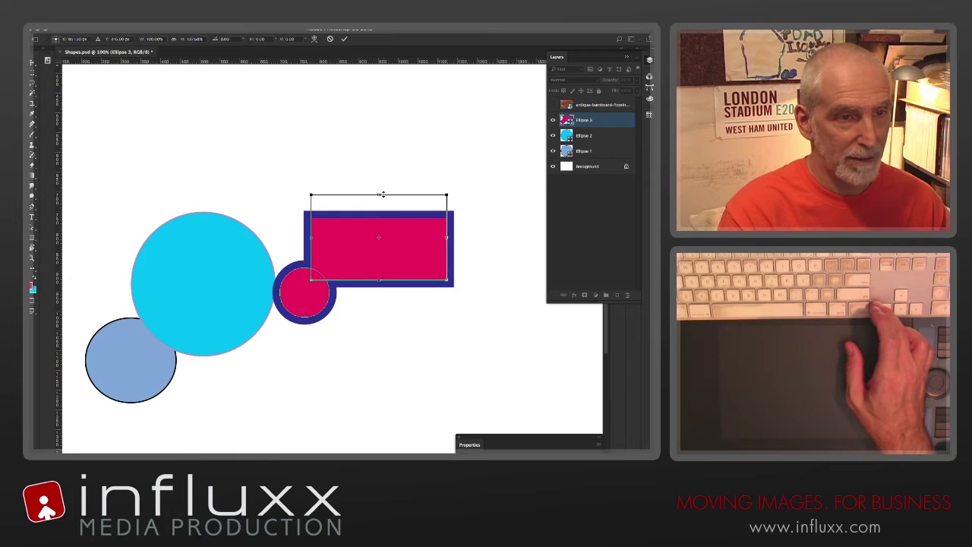
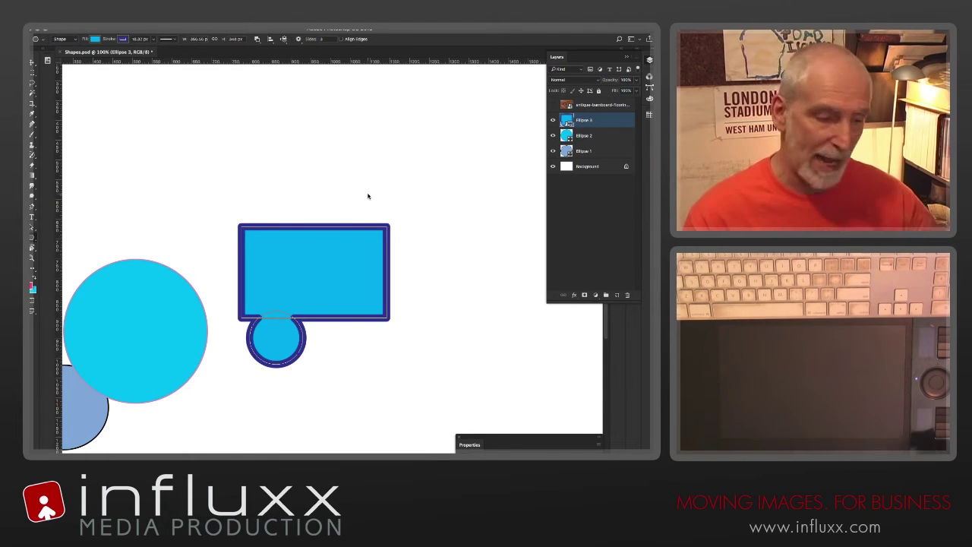
Step: Draw a triangle subtracted from the blue rectangle's upper edge and move it down over the junction of rectangle and circle
drag(401, 193, 341, 189)
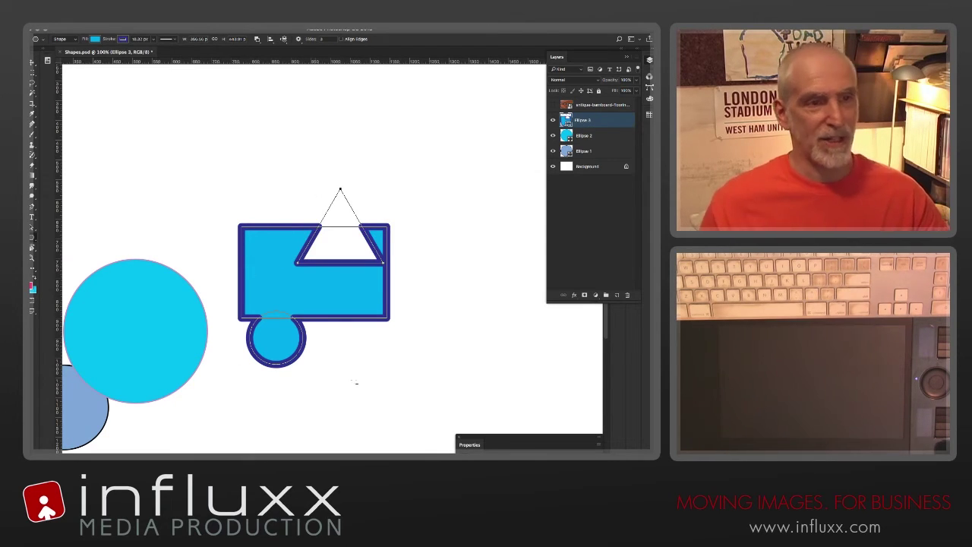
click(256, 40)
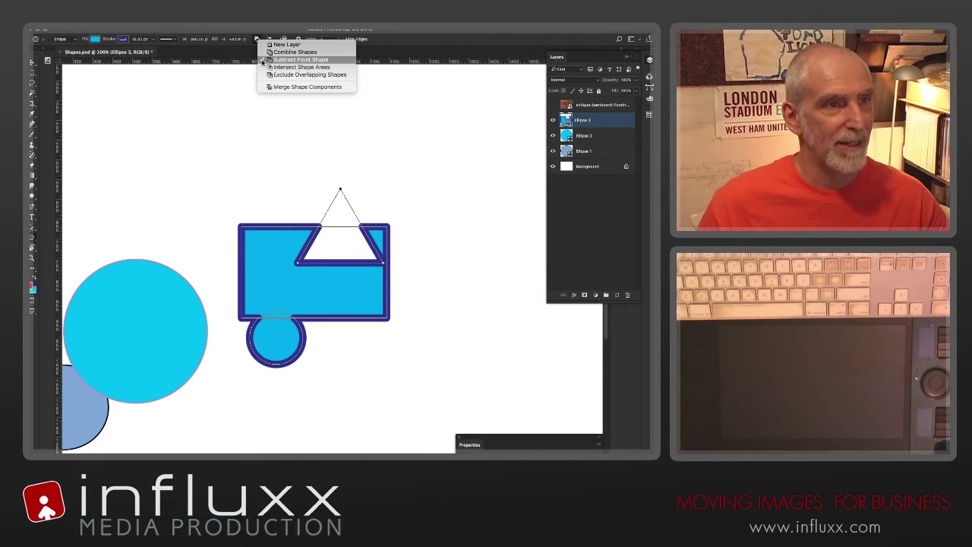
click(186, 115)
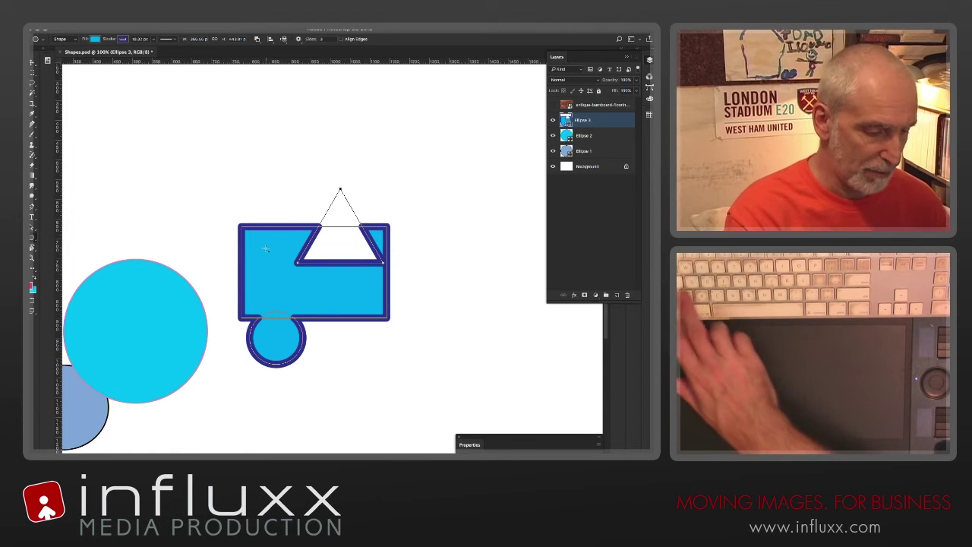
key(a)
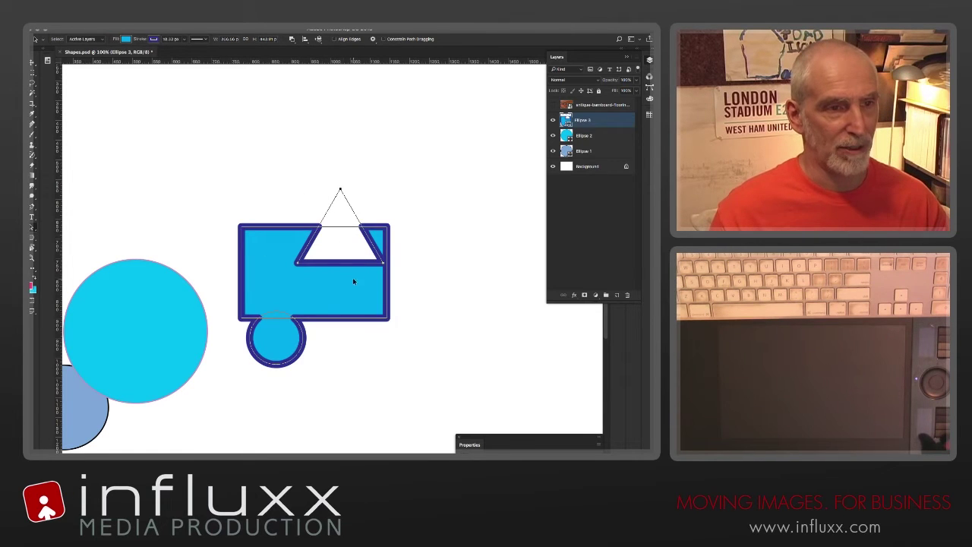
drag(338, 211, 312, 282)
click(273, 184)
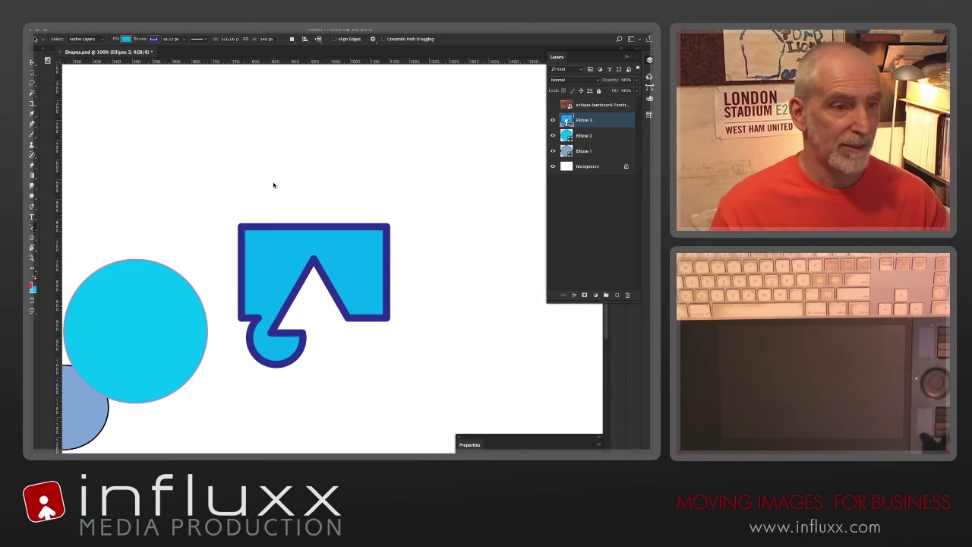
Step: Move the subtracted triangle across the rectangle's lower-left corner so it also cuts into the small circle
click(312, 299)
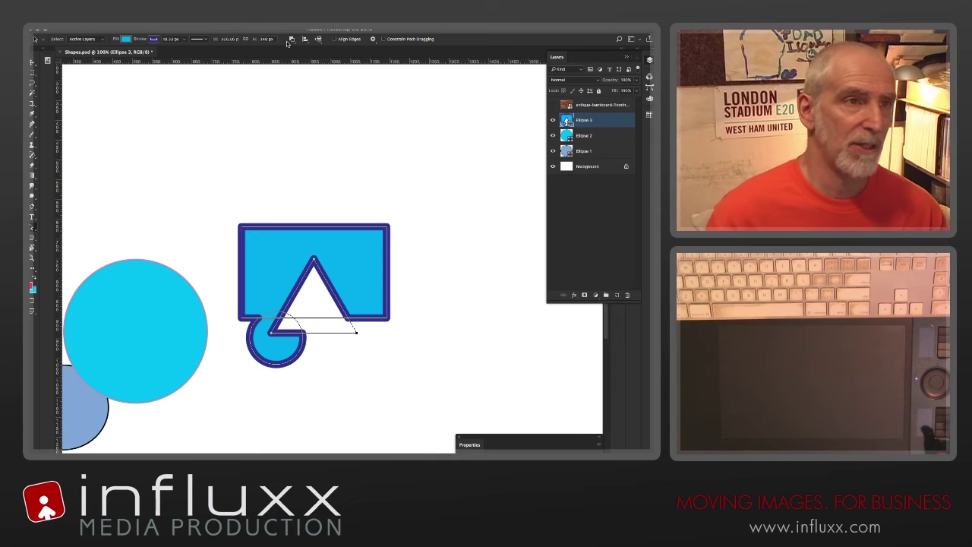
click(287, 163)
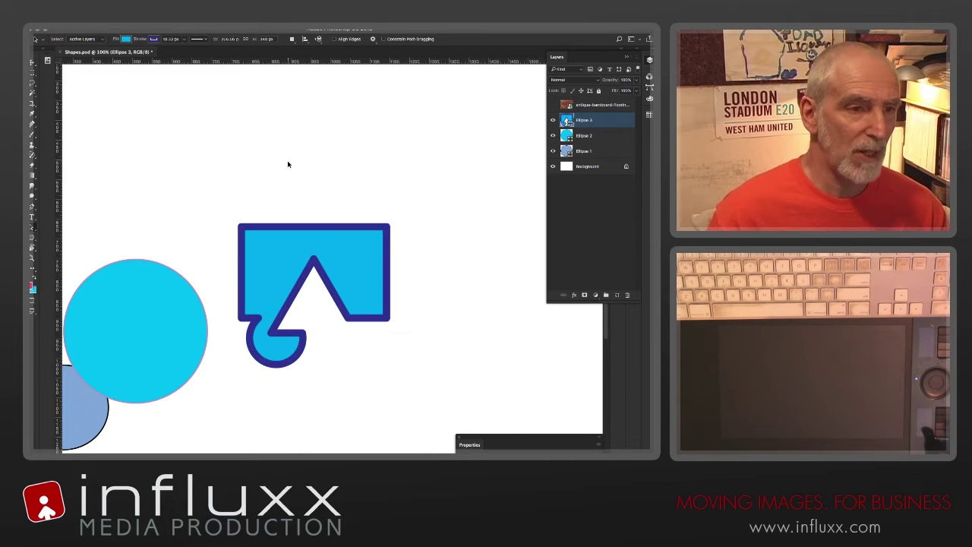
click(329, 292)
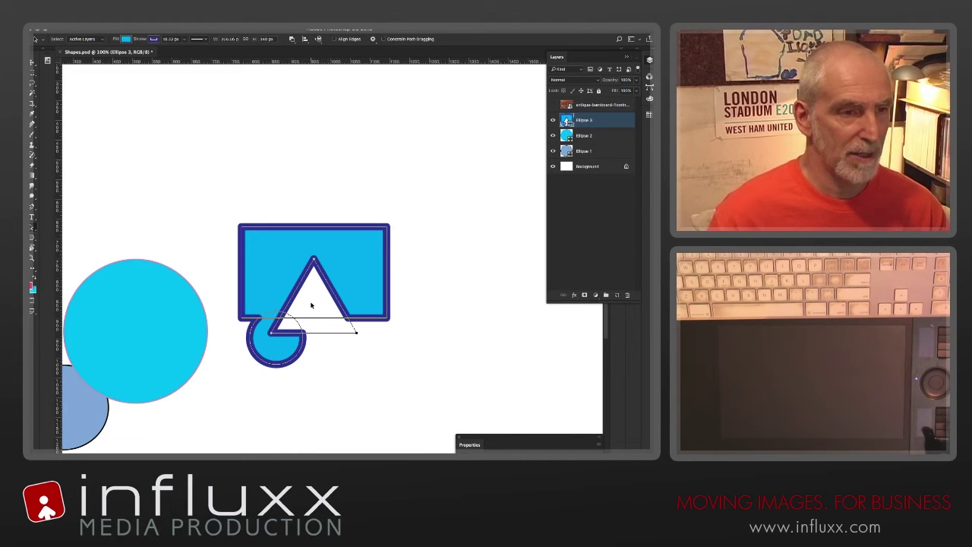
drag(311, 300, 256, 317)
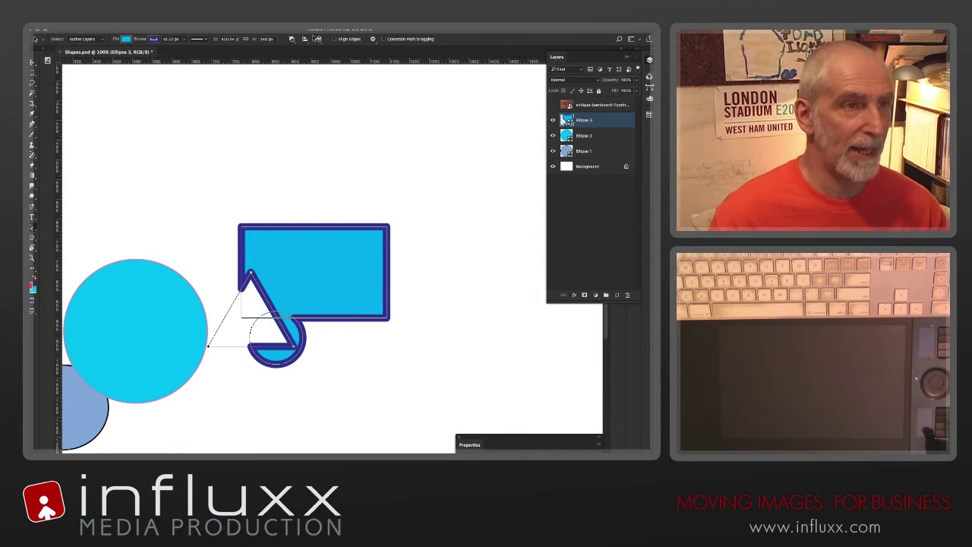
click(355, 133)
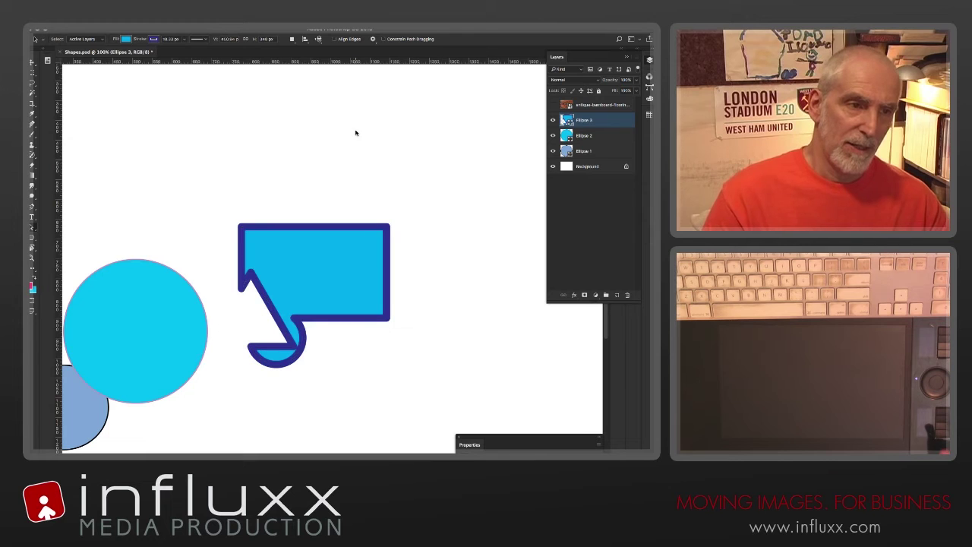
Step: Change the triangle's path operation to Intersect Shape Areas and deselect the paths
click(292, 41)
click(253, 119)
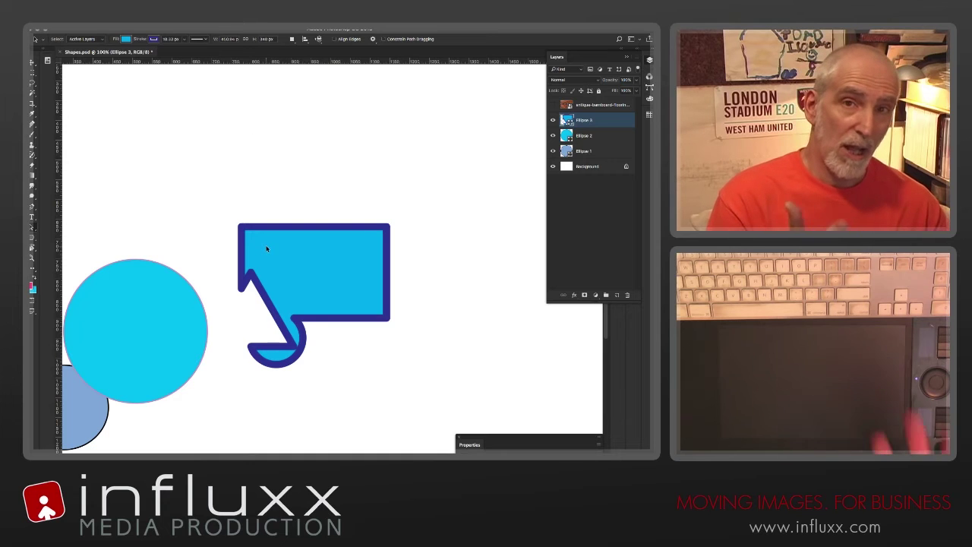
drag(300, 269, 228, 337)
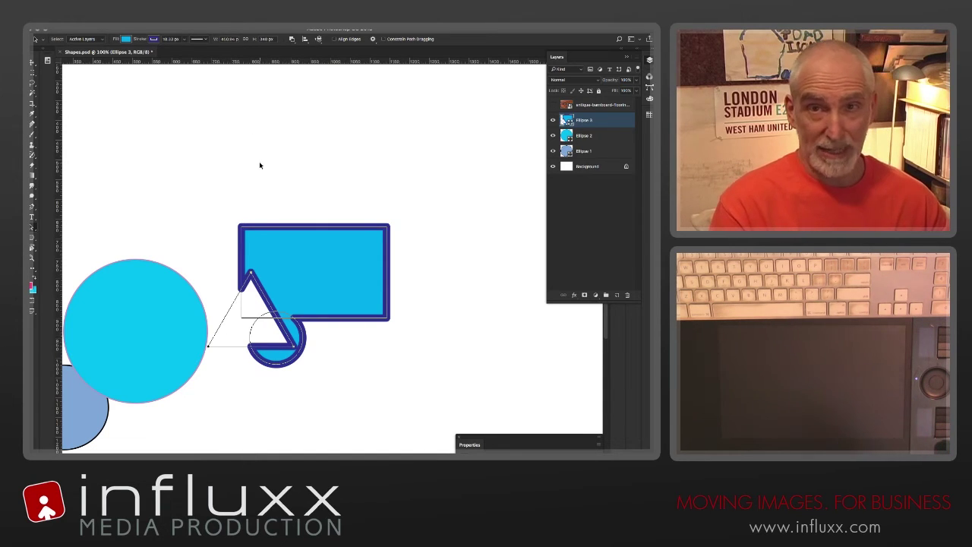
click(294, 39)
click(334, 66)
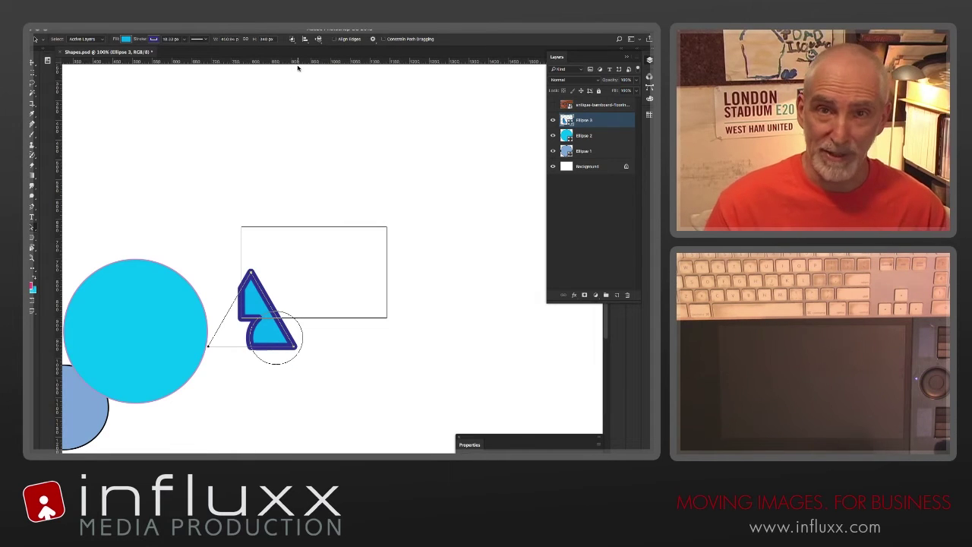
click(340, 186)
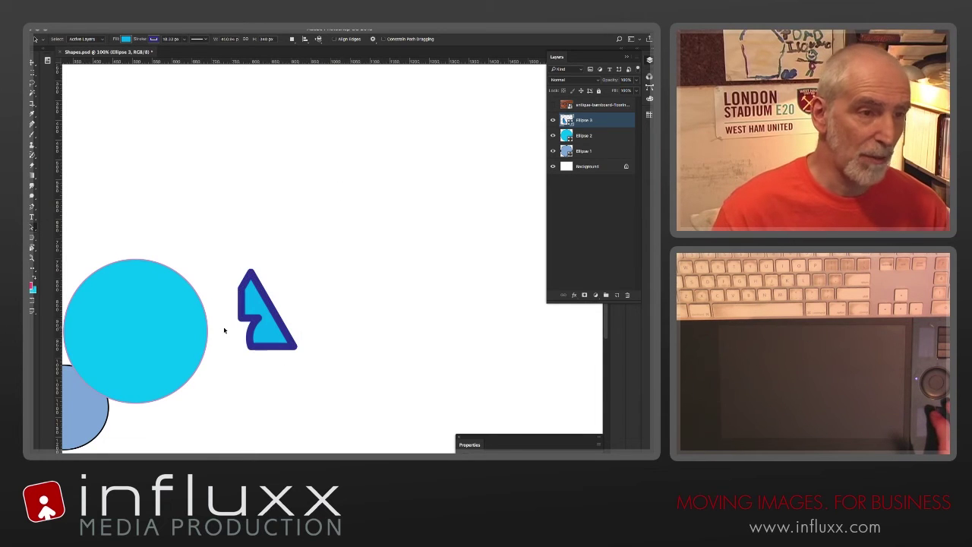
Step: Select the triangle again, change its path operation to Exclude Overlapping Shapes, and deselect the paths
click(259, 307)
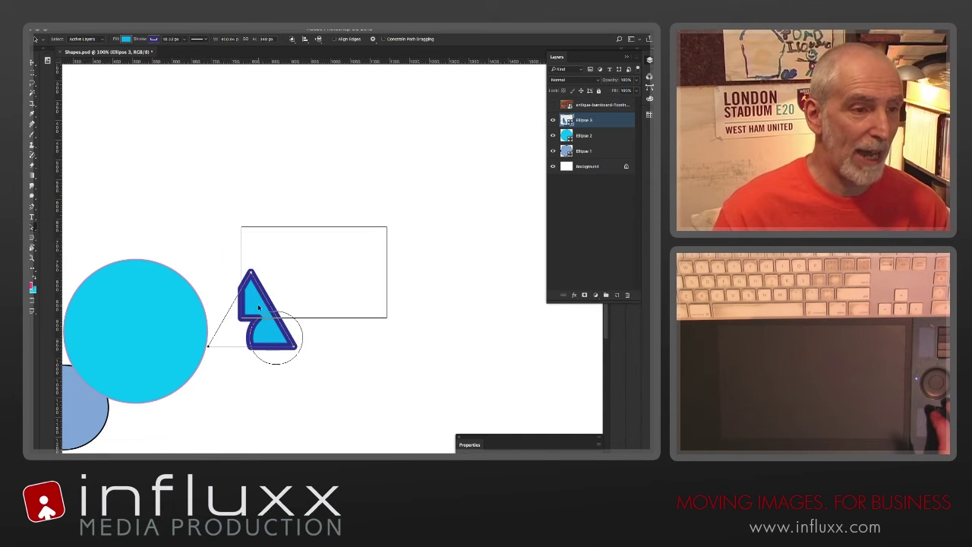
click(294, 39)
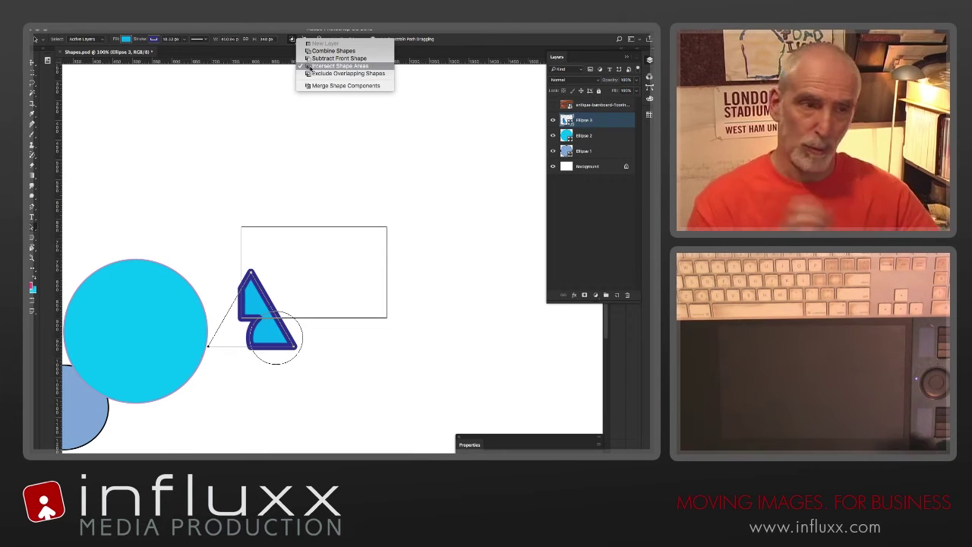
click(295, 149)
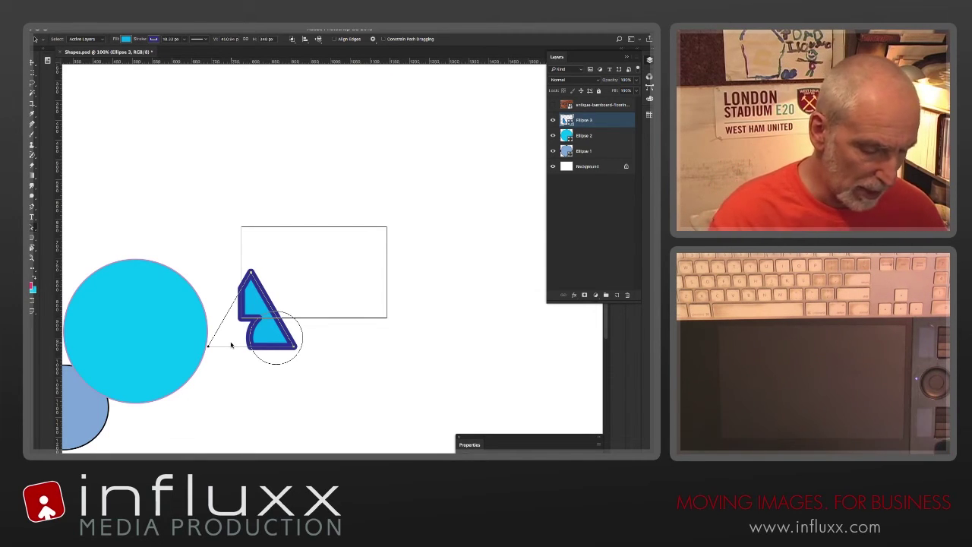
click(265, 197)
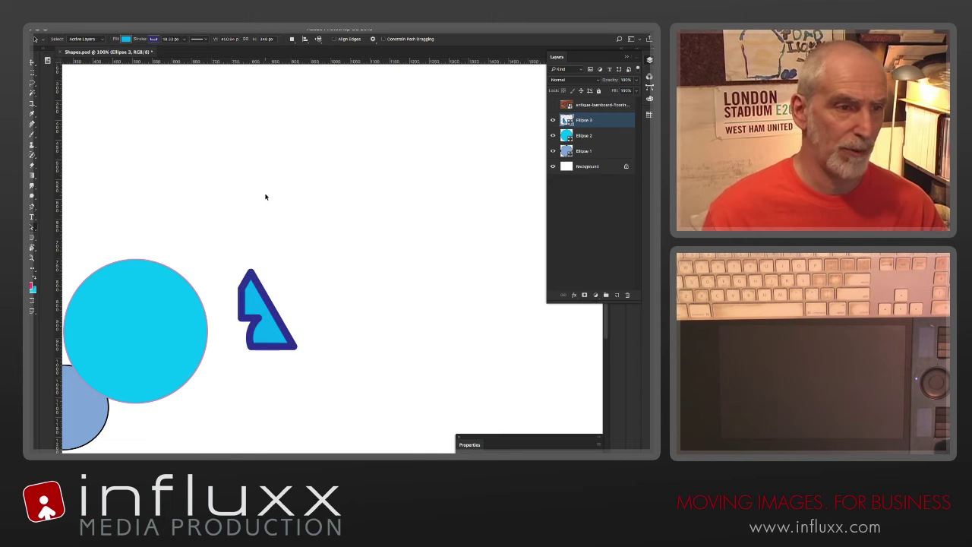
click(262, 316)
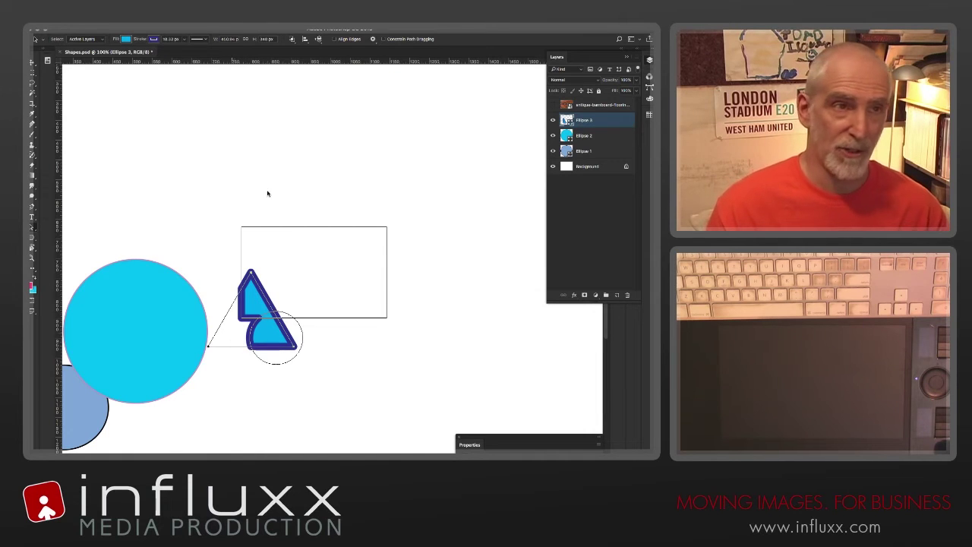
click(293, 39)
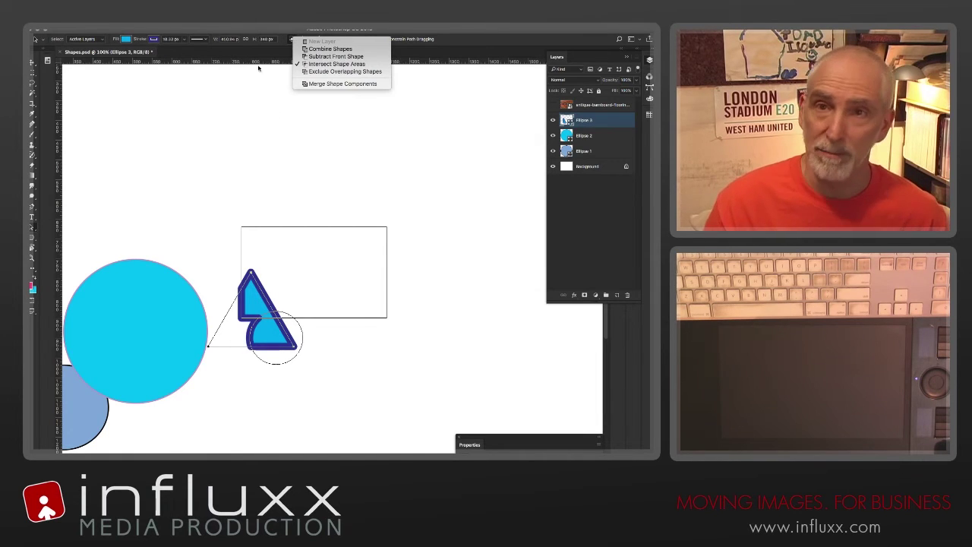
click(339, 71)
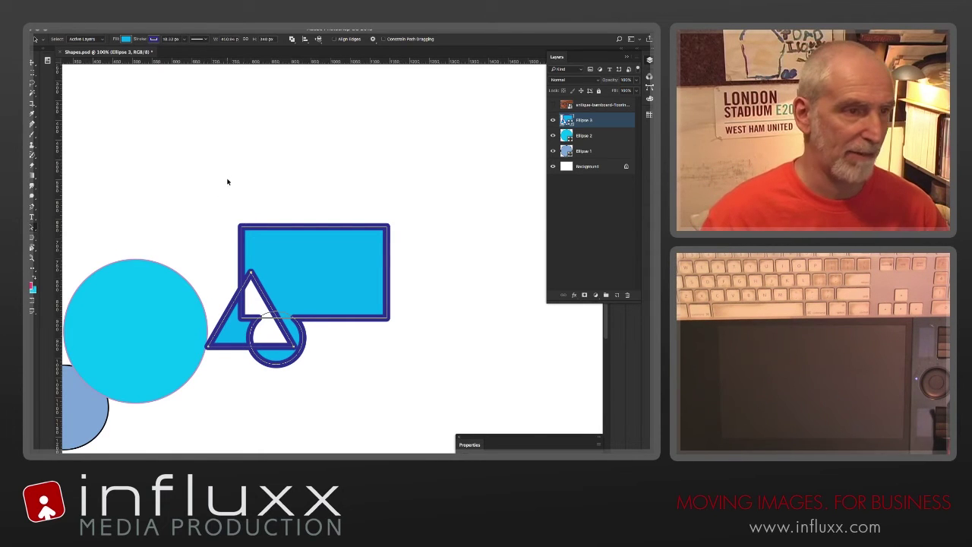
click(281, 343)
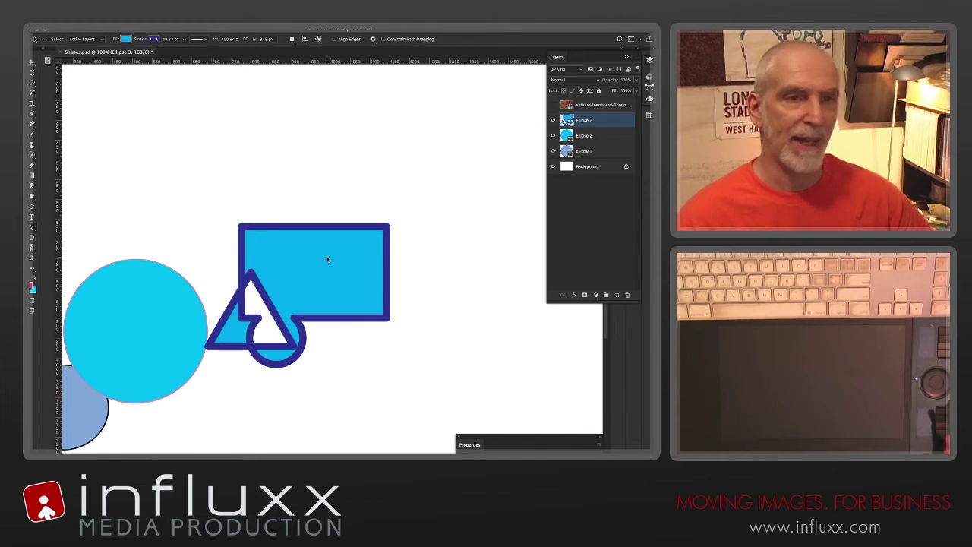
Step: Remove the stroke from the Ellipse 3 compound shape and deselect its paths
click(154, 40)
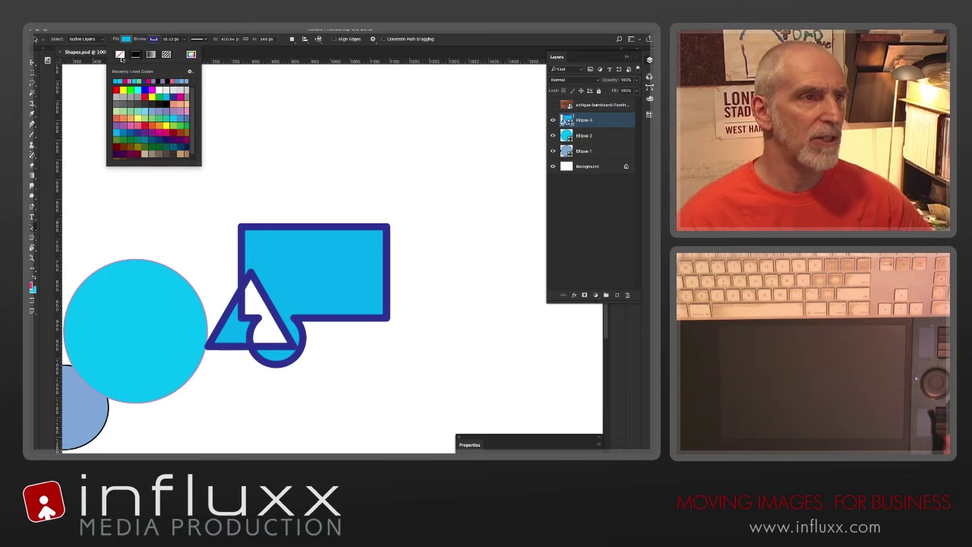
click(120, 54)
click(338, 195)
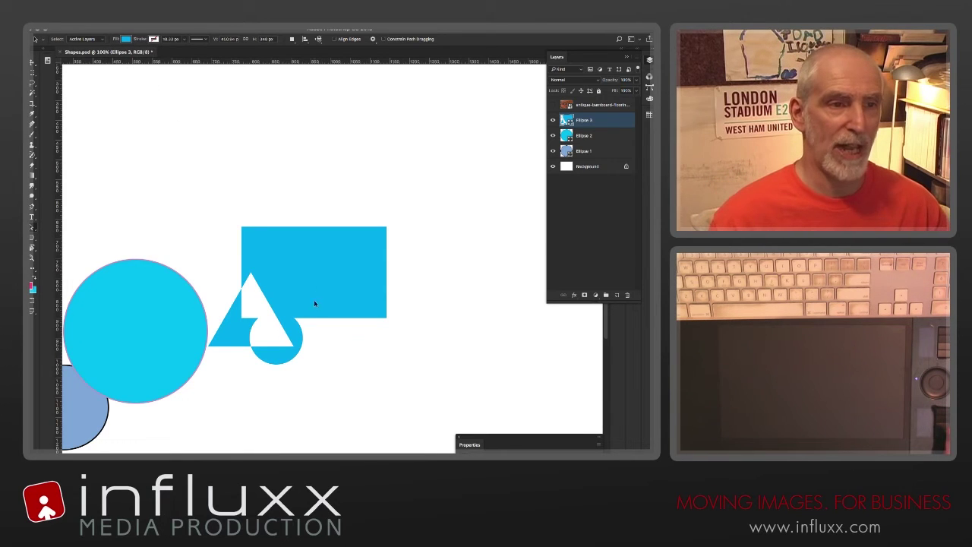
Step: Move the blue rectangle down slightly and enlarge the small circle at its lower edge with Free Transform
click(347, 259)
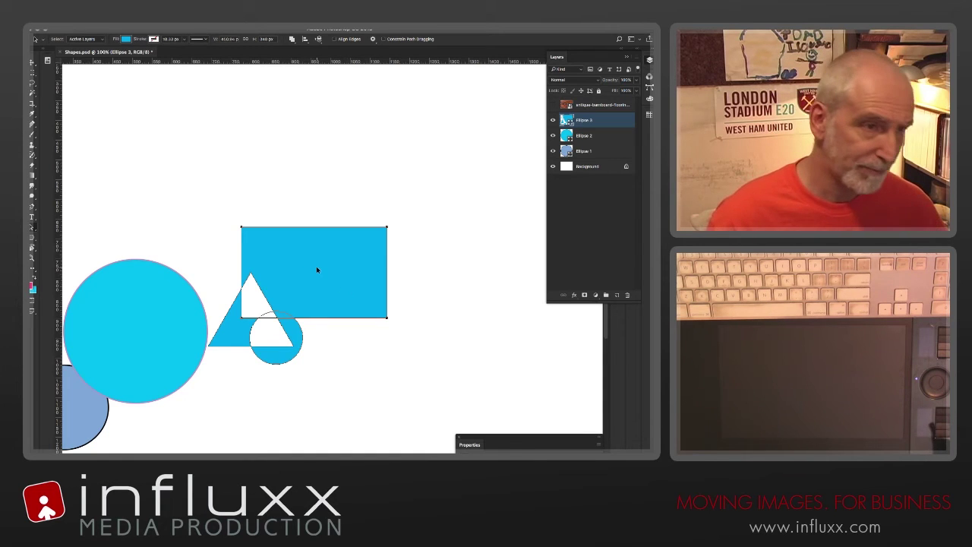
drag(319, 269, 320, 277)
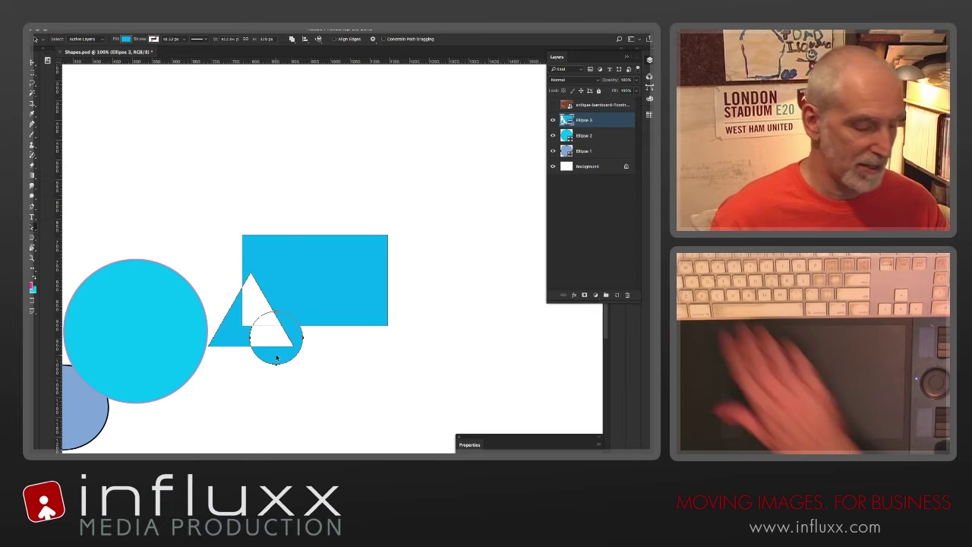
key(ctrl+t)
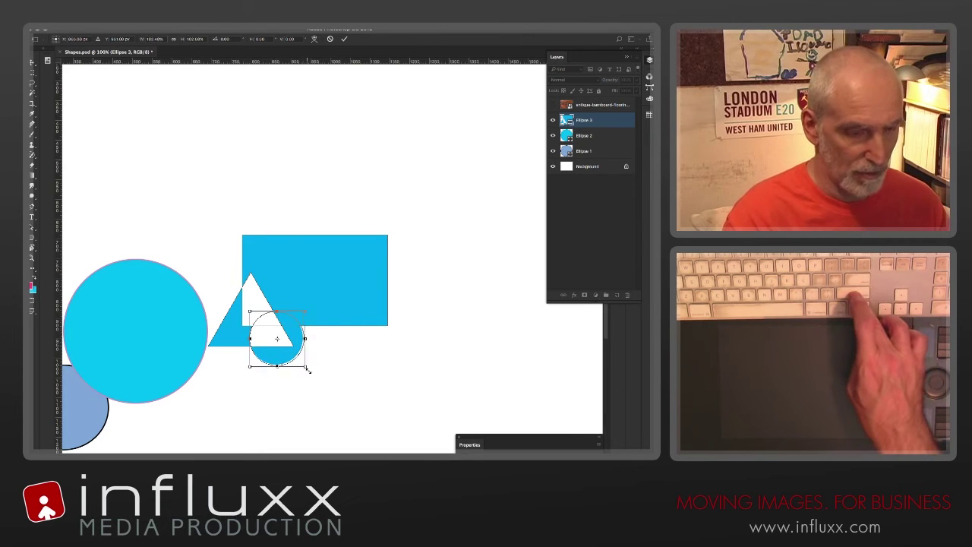
drag(304, 364, 282, 369)
key(Return)
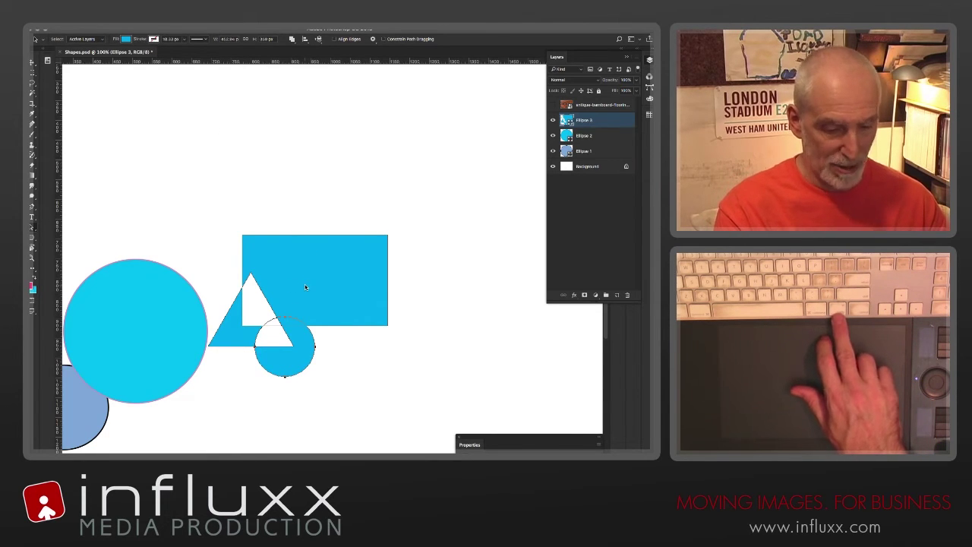
Step: Duplicate the triangle onto the rectangle's upper-right corner and change the copy's path operation to Subtract Front Shape
drag(232, 332, 354, 255)
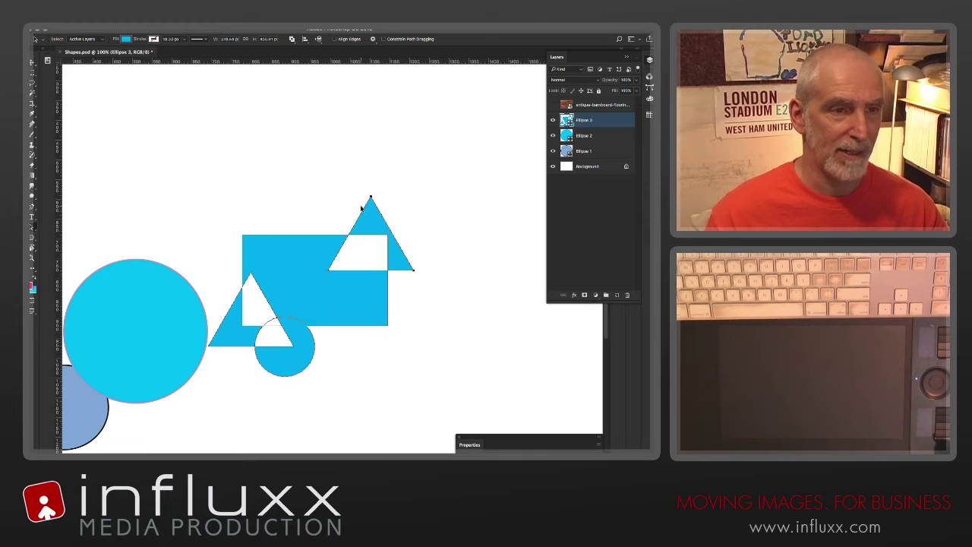
click(292, 38)
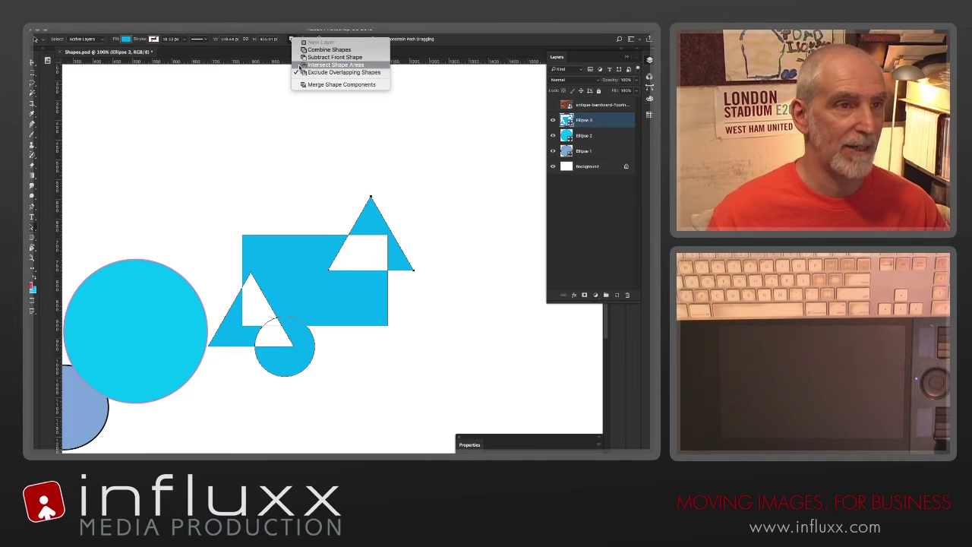
click(306, 60)
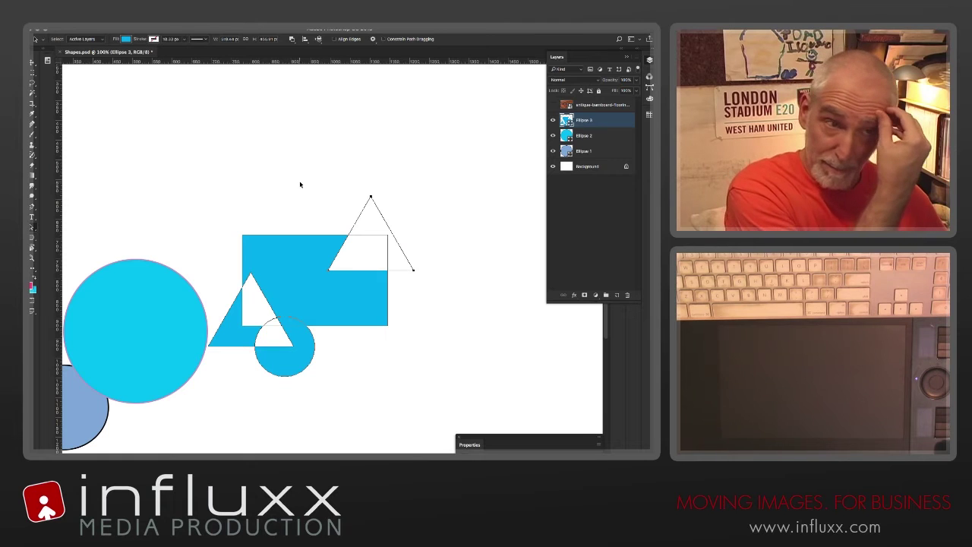
Step: Duplicate the small circle onto the rectangle's upper edge so it overlaps the subtracted triangle, and deselect the paths
click(266, 400)
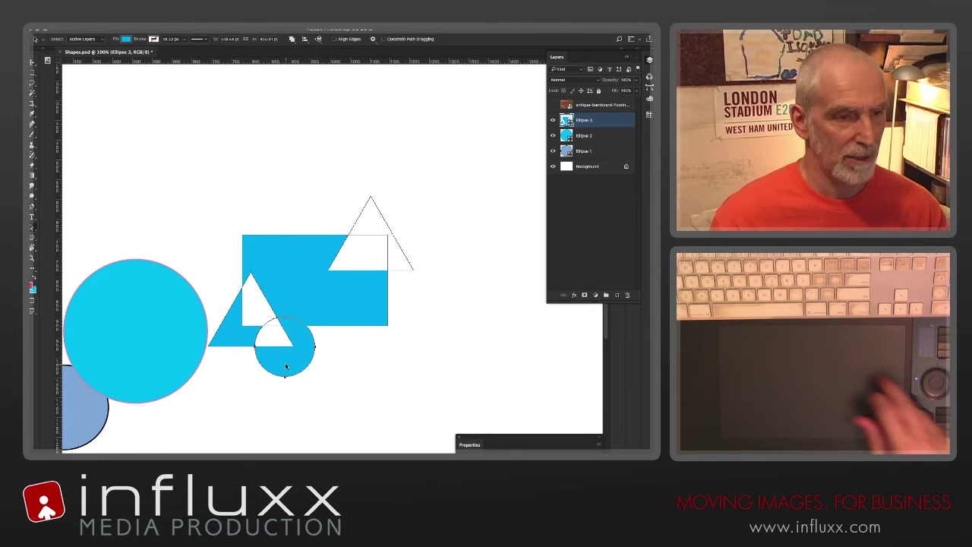
drag(285, 368, 336, 248)
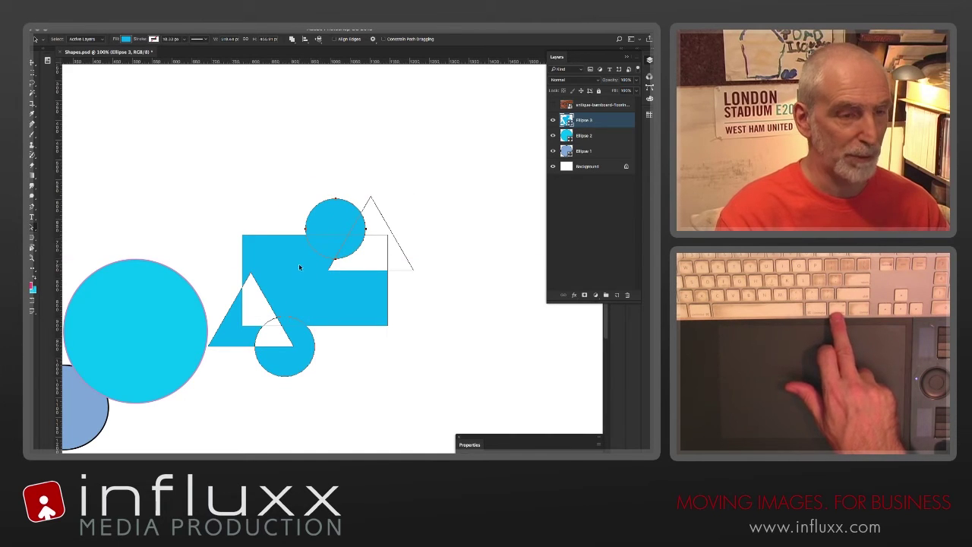
click(241, 168)
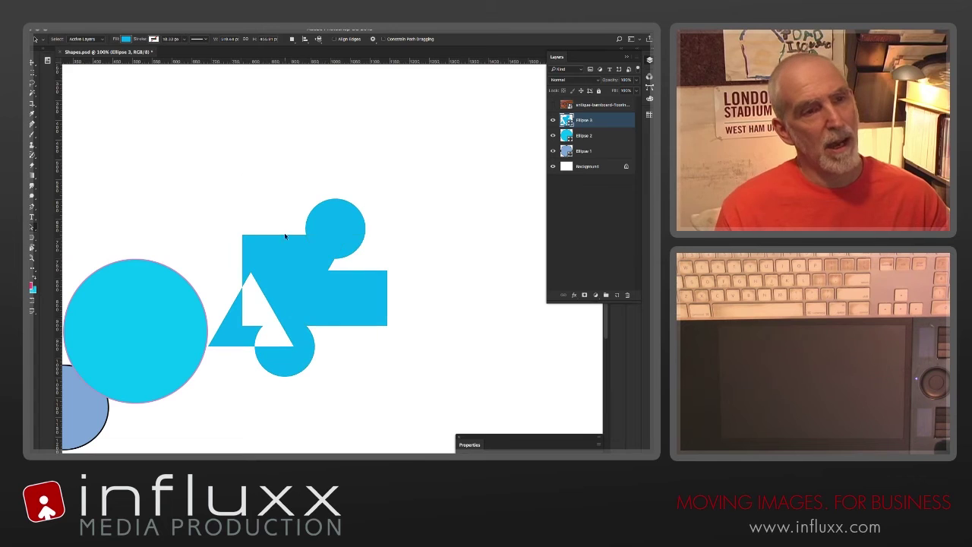
Step: Select the subtracted triangle at the rectangle's upper-right corner and bring it to the front of the shape order
click(341, 229)
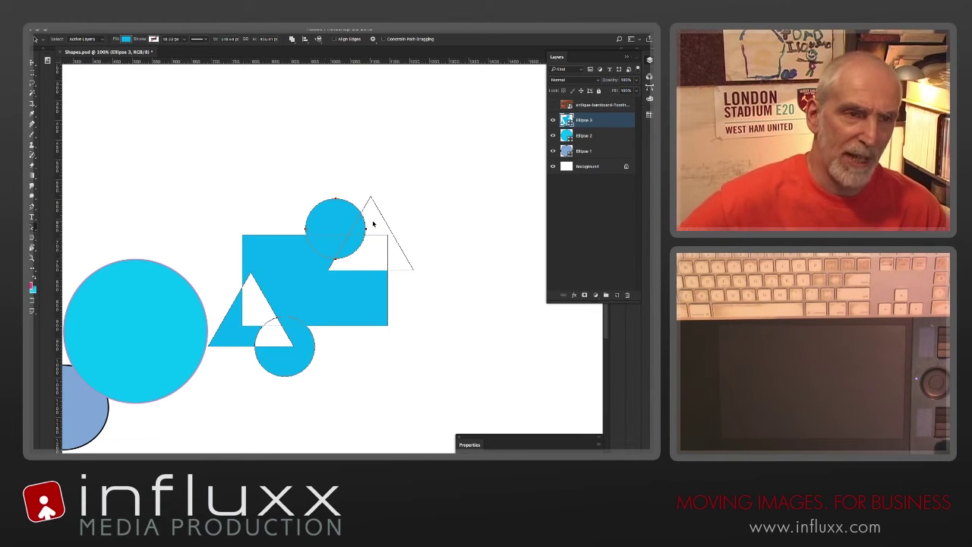
click(318, 40)
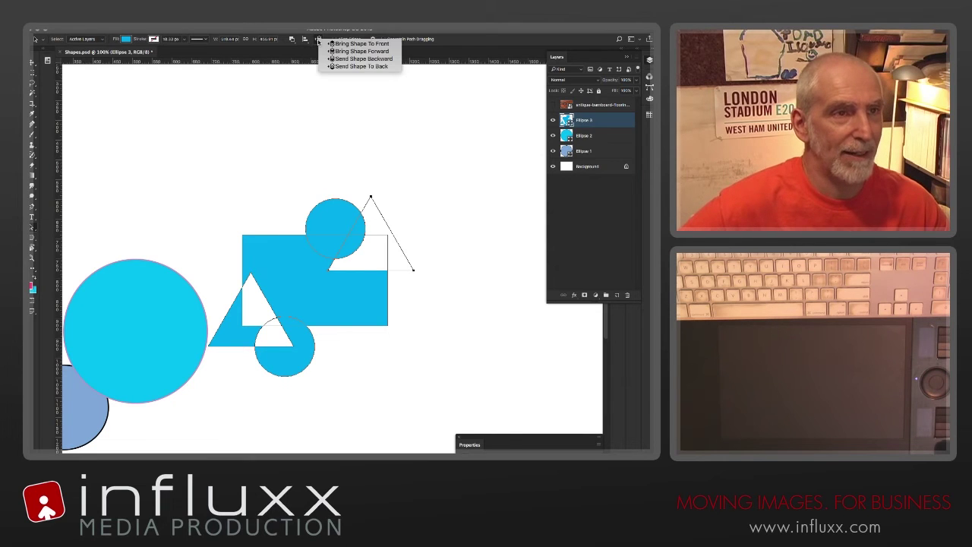
click(332, 44)
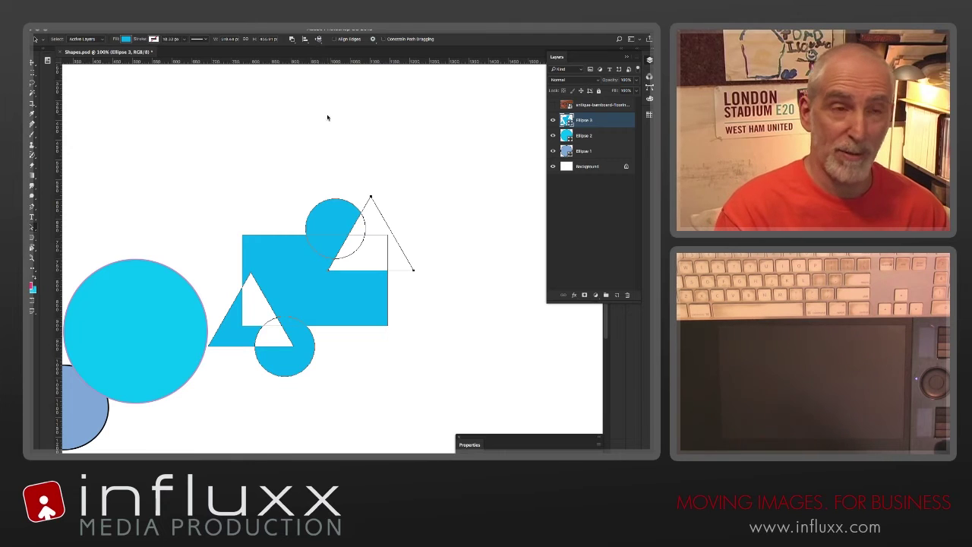
Step: Try the subtracted triangle at the back of the shape order, return it to the front, and deselect the paths
click(318, 38)
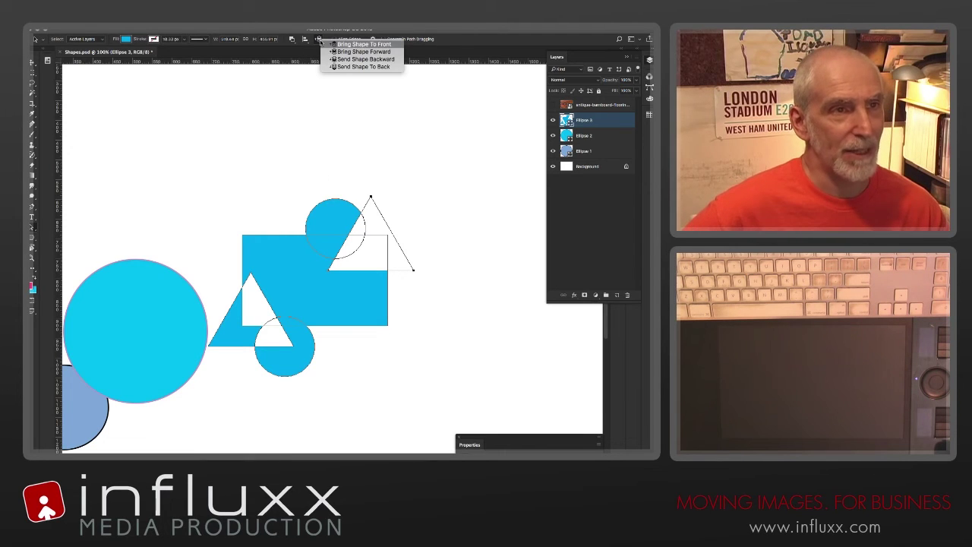
click(357, 66)
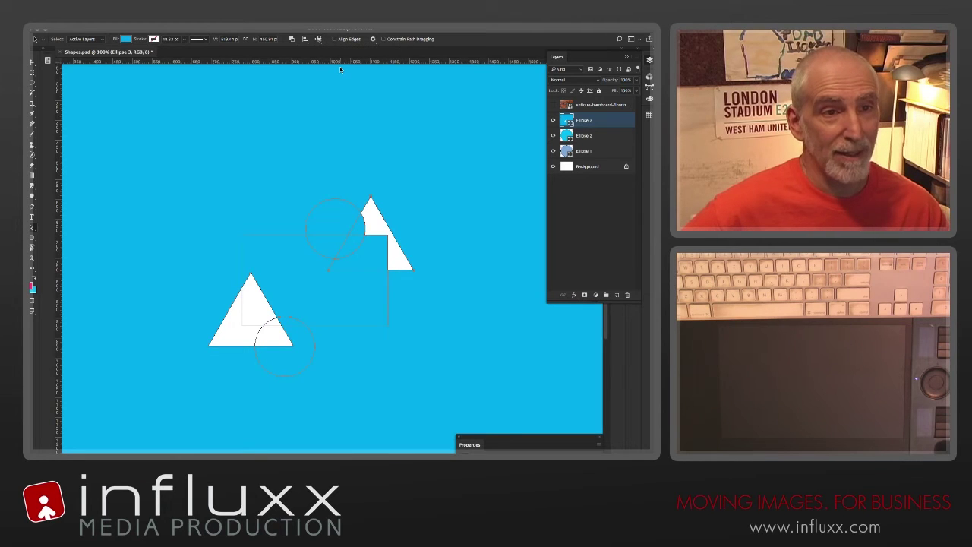
click(318, 39)
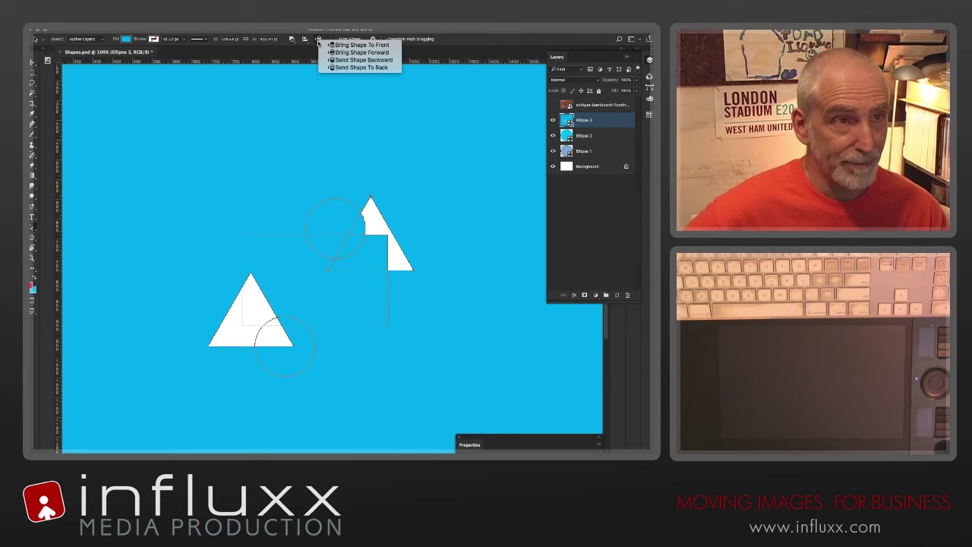
click(321, 43)
click(319, 38)
click(329, 49)
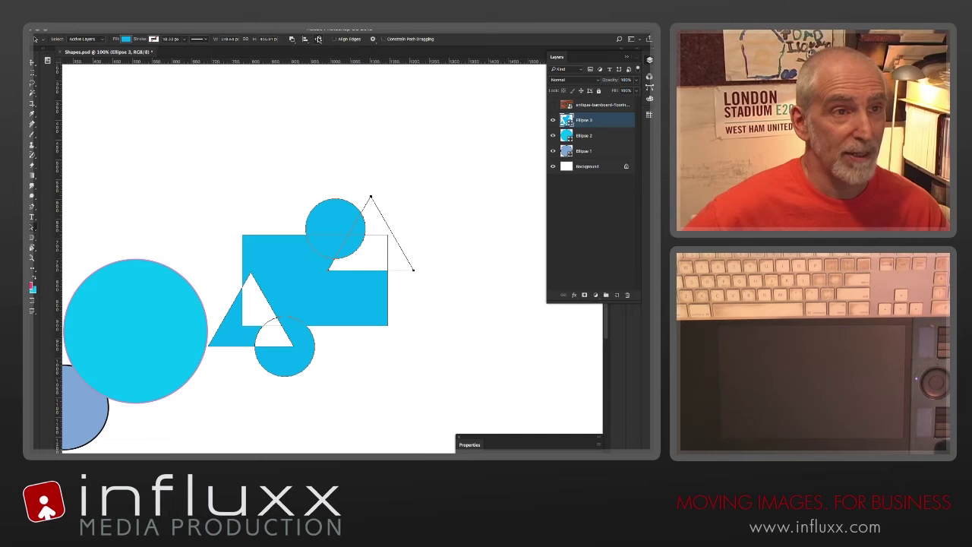
click(318, 39)
click(328, 49)
click(318, 39)
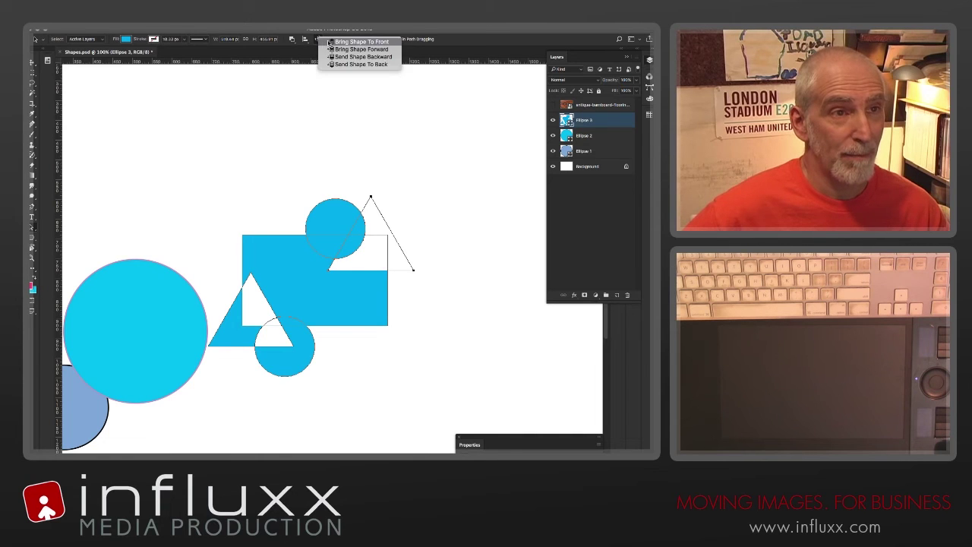
click(329, 43)
click(325, 110)
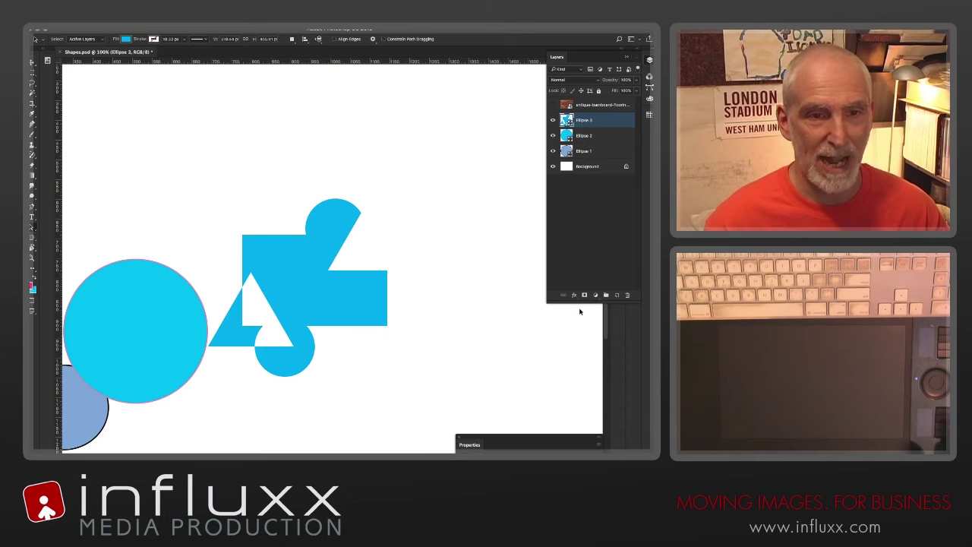
Step: Add Outer Glow and Drop Shadow effects to the Ellipse 3 layer, offsetting the shadow down and to the right of the shape
click(573, 296)
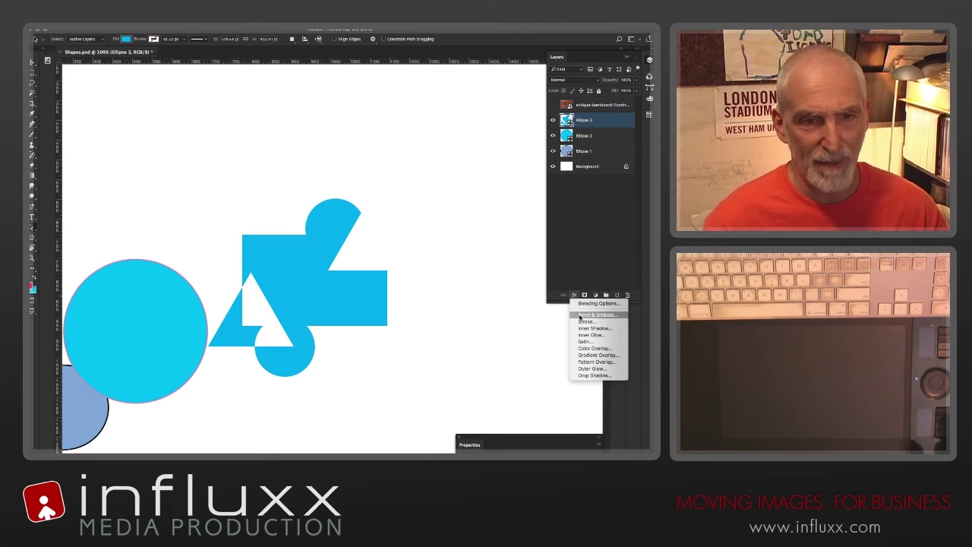
click(586, 321)
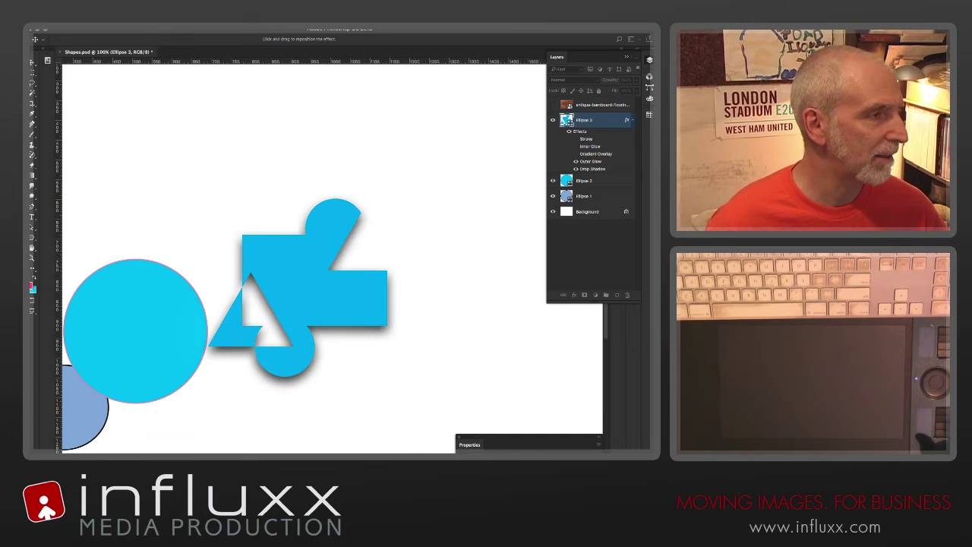
drag(243, 305, 300, 317)
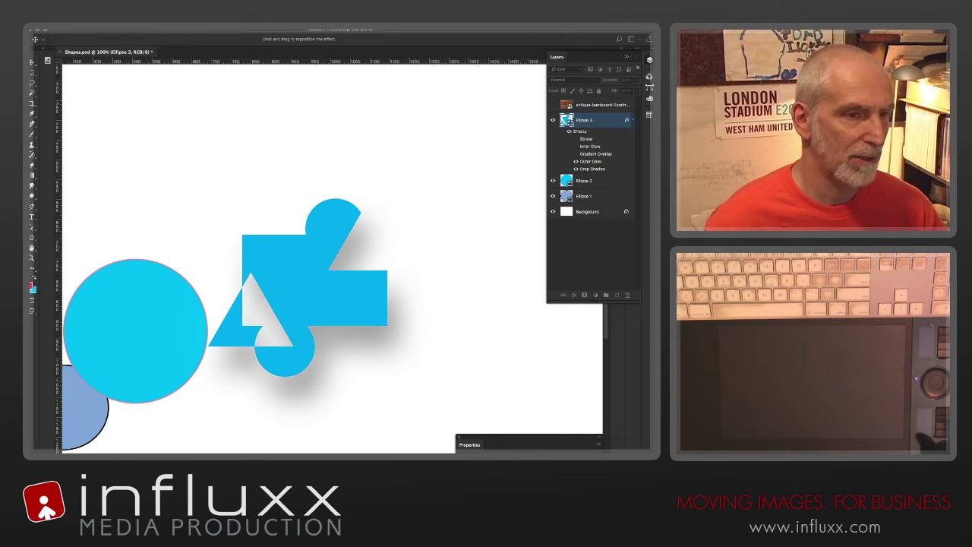
key(Return)
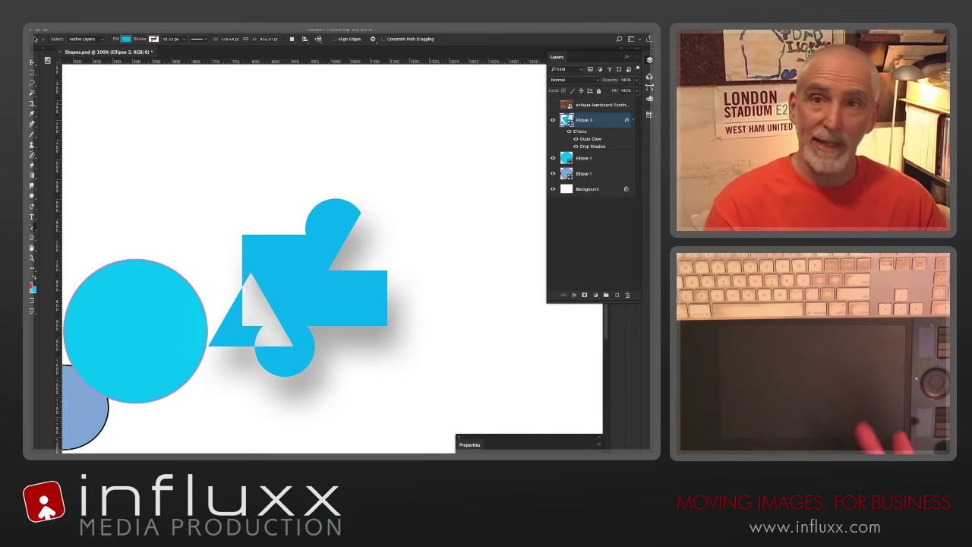
Step: Clear the layer style from the Ellipse 3 layer
right_click(627, 122)
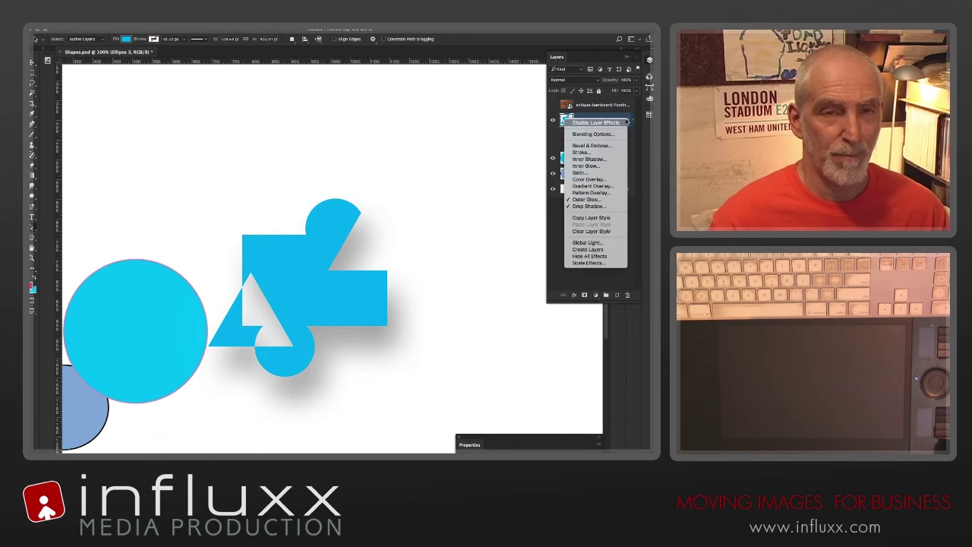
click(600, 232)
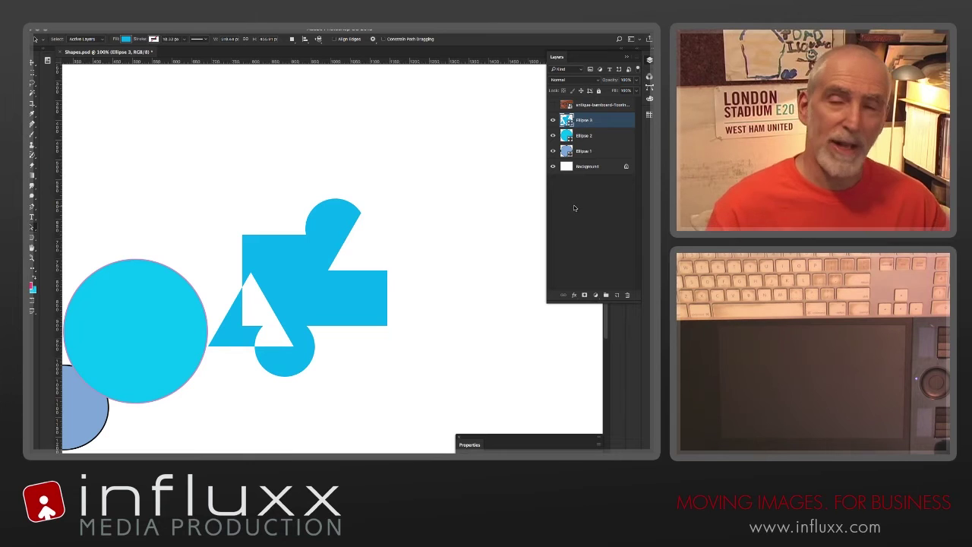